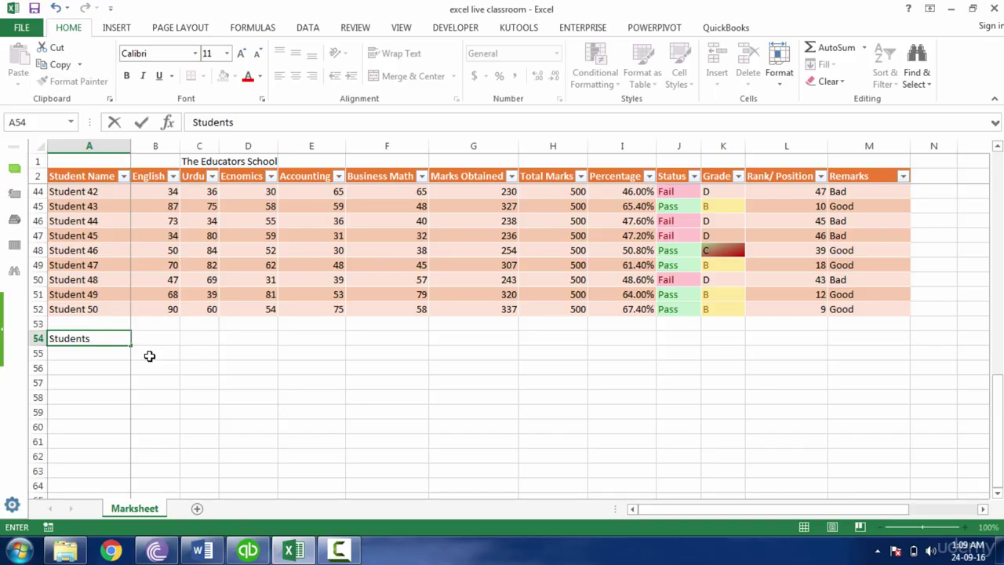
# Enter the label "Students Present Subj Wise" in cell A54 below the student table.
pyautogui.write('esent Subj Wise')
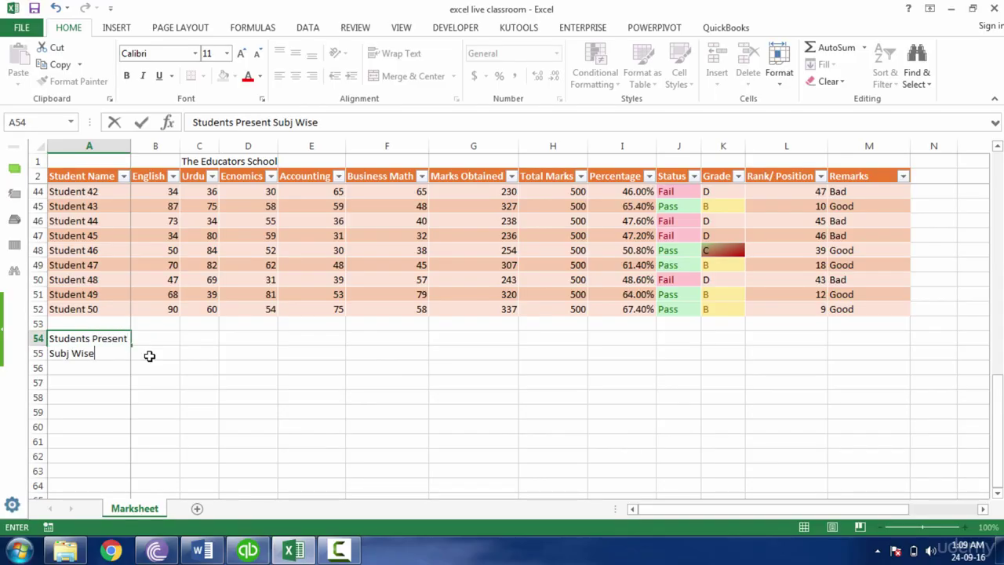
pyautogui.press('Return')
# Look through the student records in the marksheet, from the lower rows up to the first ones and back down.
pyautogui.click(115, 210)
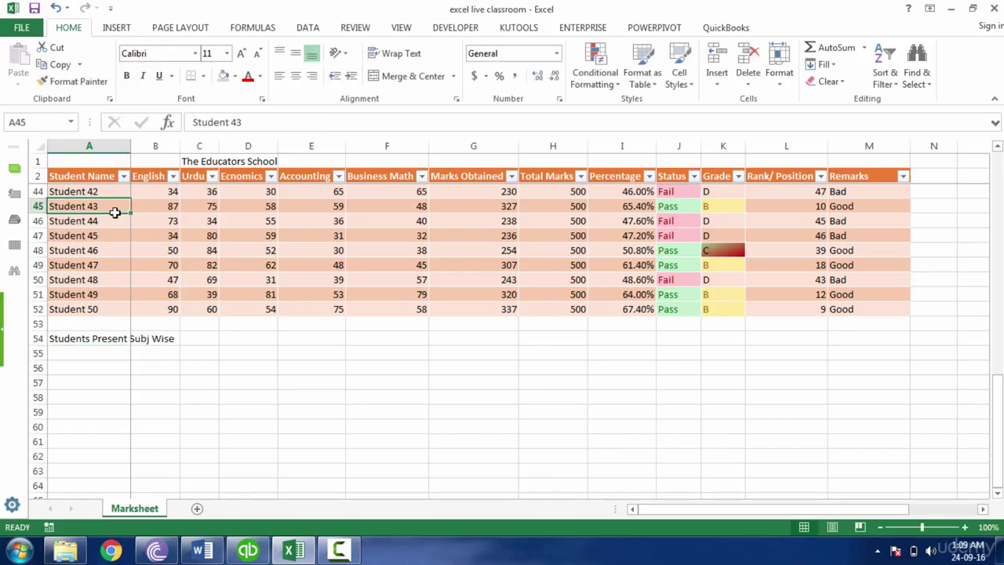
pyautogui.press('Up')
pyautogui.press('Up')
pyautogui.press('Up')
pyautogui.press('Up')
pyautogui.press('Up')
pyautogui.press('Up')
pyautogui.press('Up')
pyautogui.press('Up')
pyautogui.press('Up')
pyautogui.press('Up')
pyautogui.press('Up')
pyautogui.press('Up')
pyautogui.press('Up')
pyautogui.press('Up')
pyautogui.press('Up')
pyautogui.press('Up')
pyautogui.press('Up')
pyautogui.press('Up')
pyautogui.press('Up')
pyautogui.press('Up')
pyautogui.press('Up')
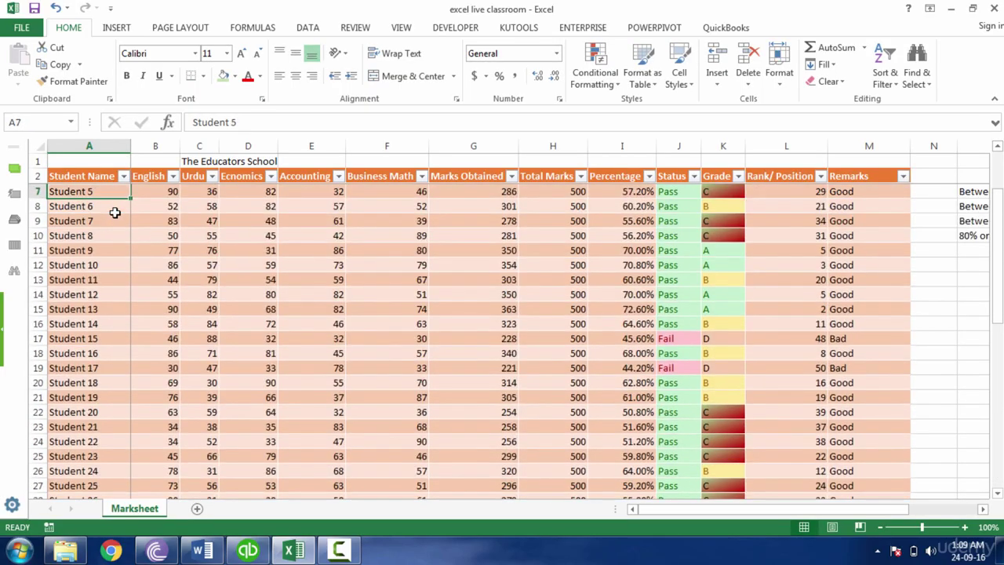
pyautogui.press('Down')
pyautogui.press('Down')
pyautogui.press('Down')
pyautogui.press('Down')
pyautogui.press('Down')
pyautogui.press('Down')
pyautogui.press('Down')
pyautogui.press('Down')
pyautogui.press('Down')
pyautogui.press('Down')
pyautogui.press('Down')
pyautogui.press('Down')
pyautogui.press('Down')
pyautogui.press('Down')
pyautogui.press('Down')
pyautogui.press('Down')
pyautogui.press('Down')
pyautogui.press('Down')
pyautogui.press('Down')
pyautogui.press('Down')
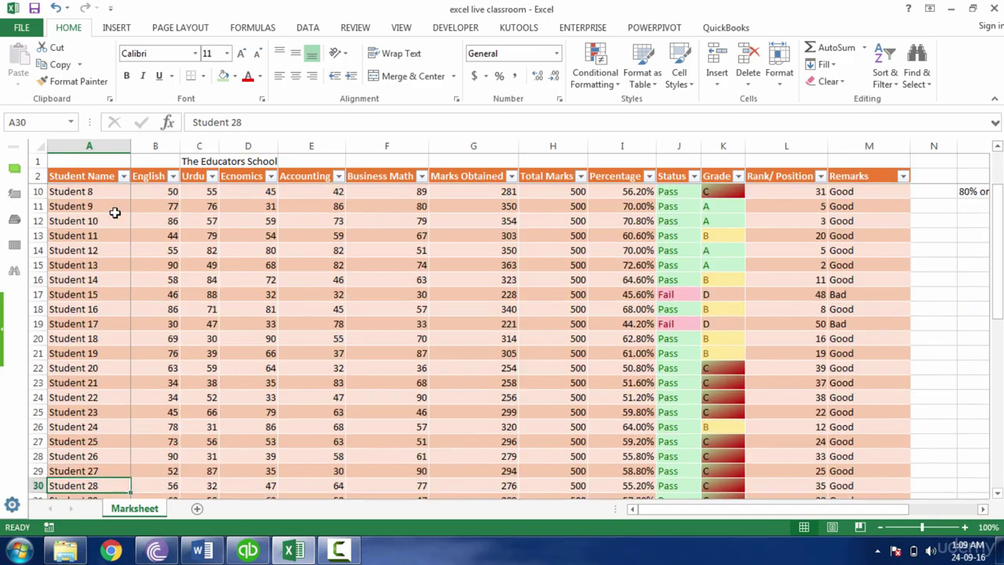
pyautogui.press('Down')
pyautogui.press('Down')
pyautogui.press('Down')
pyautogui.press('Down')
pyautogui.press('Down')
pyautogui.press('Down')
pyautogui.press('Down')
pyautogui.press('Down')
pyautogui.press('Down')
pyautogui.press('Down')
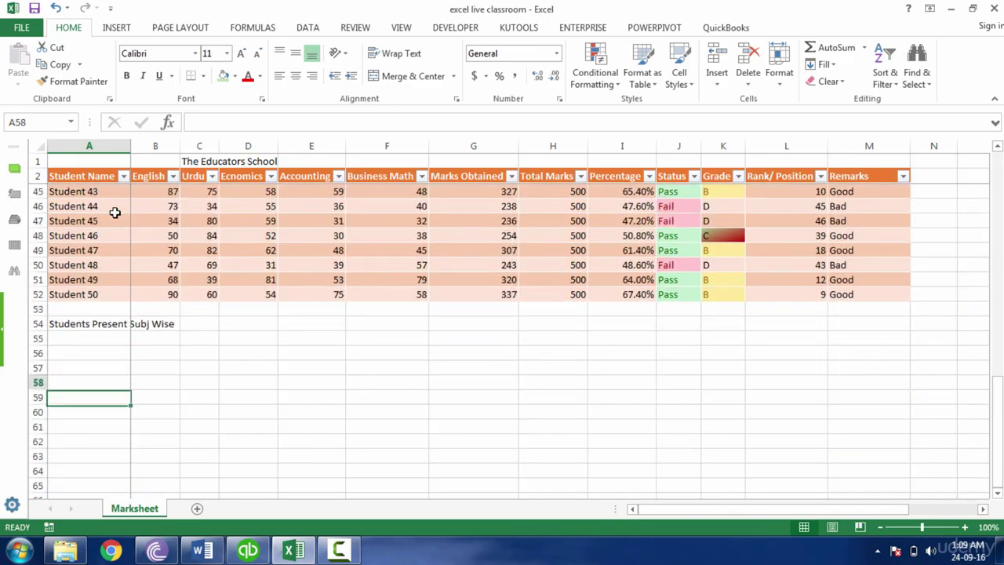
# Fit column A's width to its text and enter "Students Absent Subj Wise" in A55.
pyautogui.press('Up')
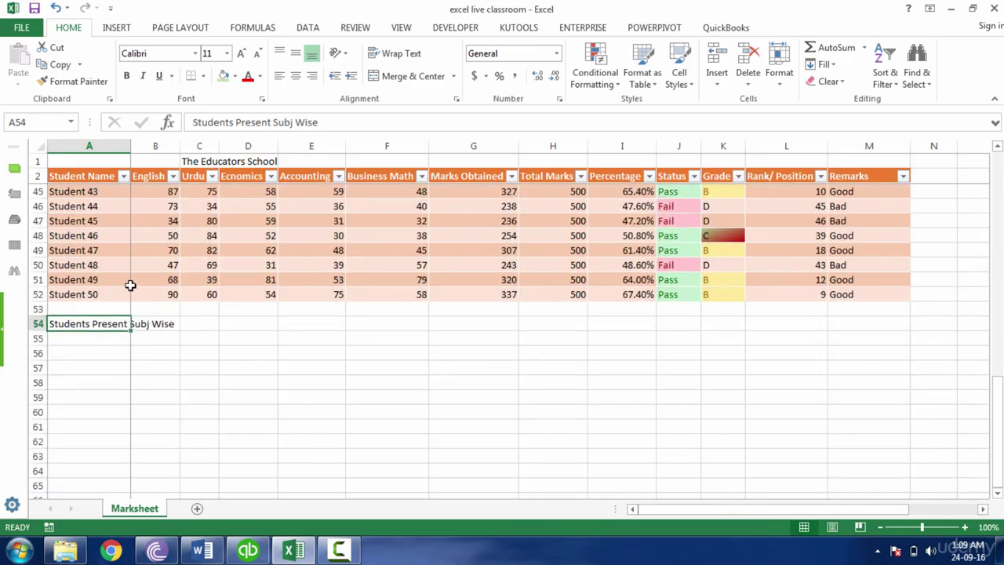
pyautogui.doubleClick(130, 146)
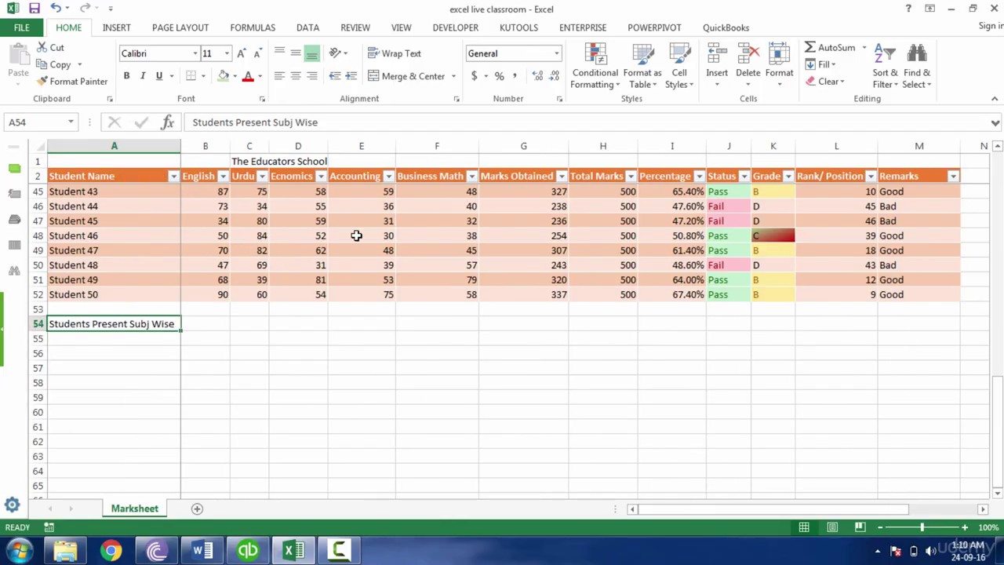
pyautogui.click(133, 337)
pyautogui.write('Stud')
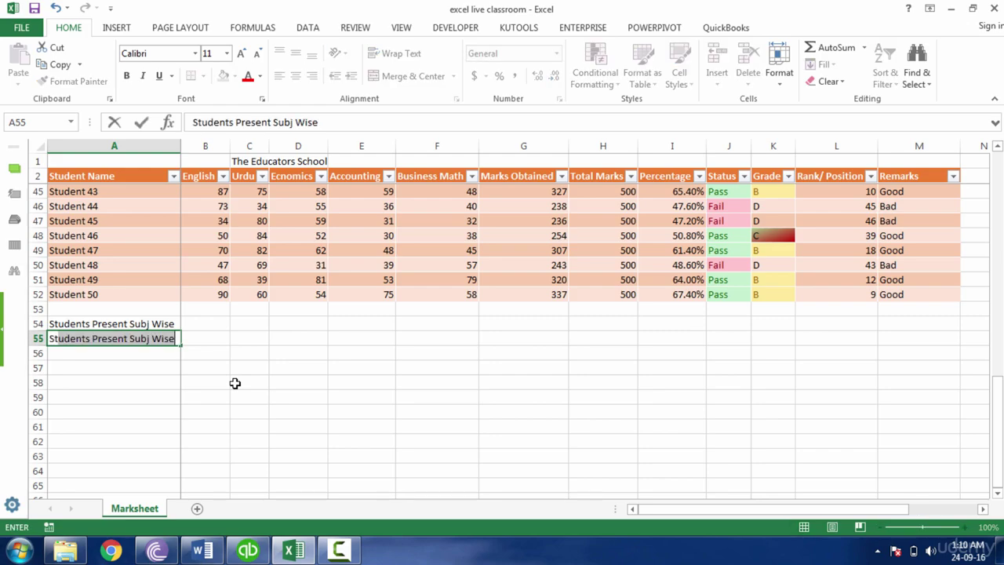
pyautogui.write('ents Absent S')
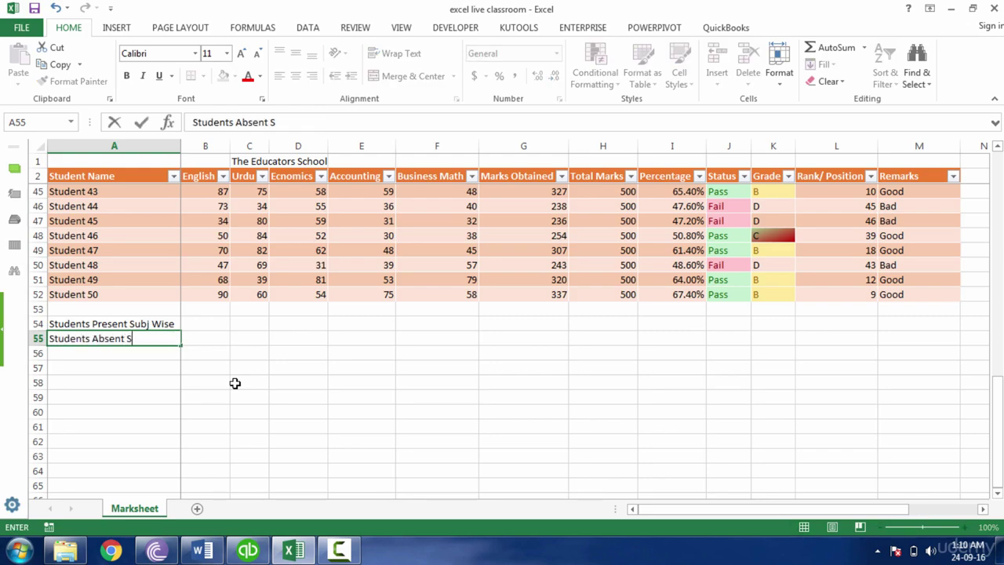
pyautogui.write('ubj Wise')
pyautogui.press('Return')
# Enter the label "Maximum Marks Subj wise" in cell A56.
pyautogui.write('M')
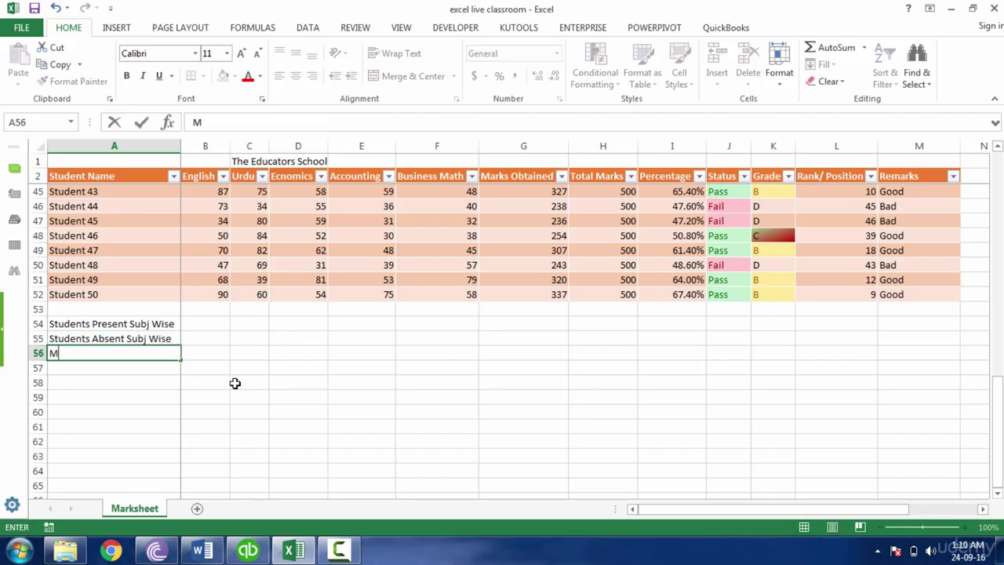
pyautogui.write('aximum ')
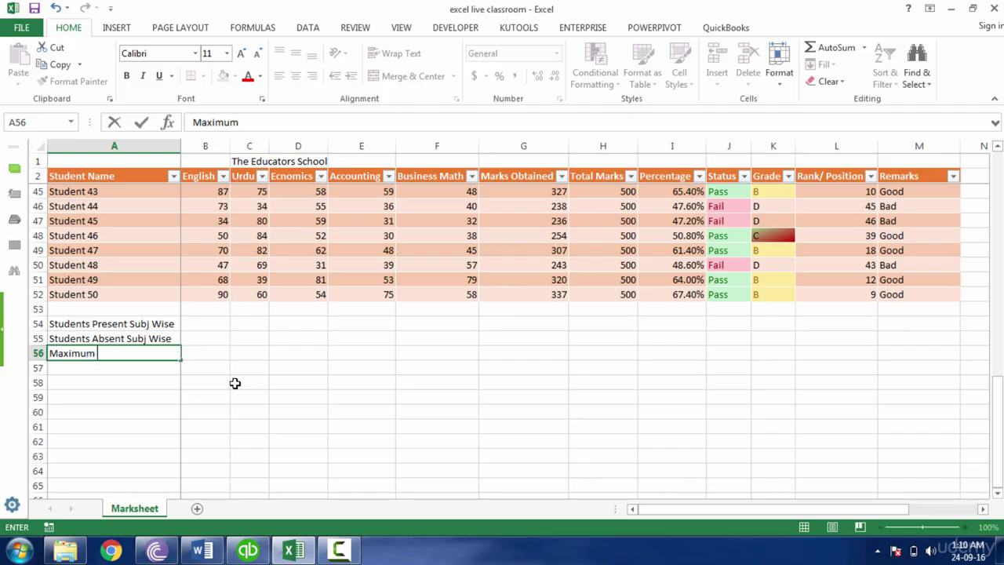
pyautogui.write('Marks Su')
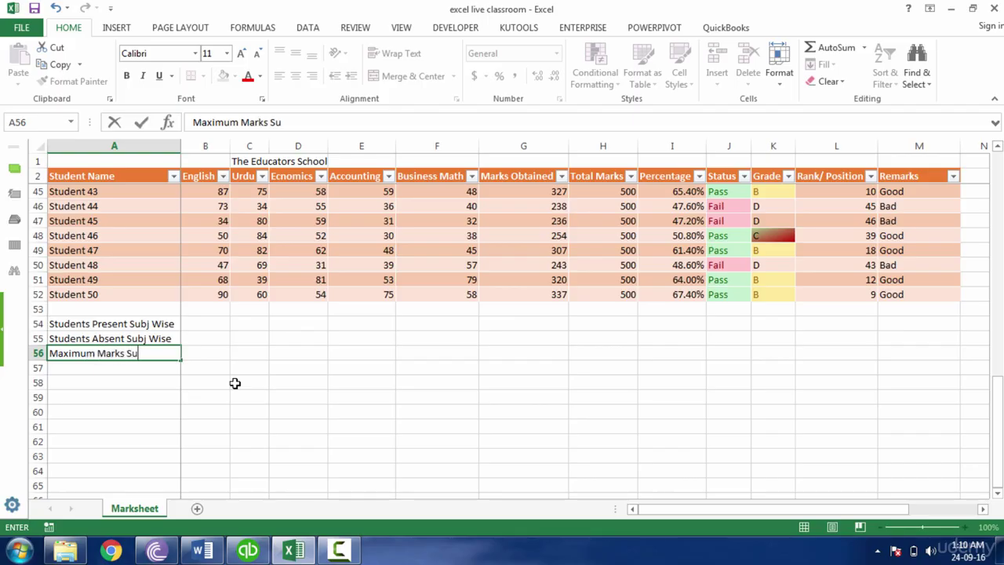
pyautogui.write('bj wise')
pyautogui.press('Return')
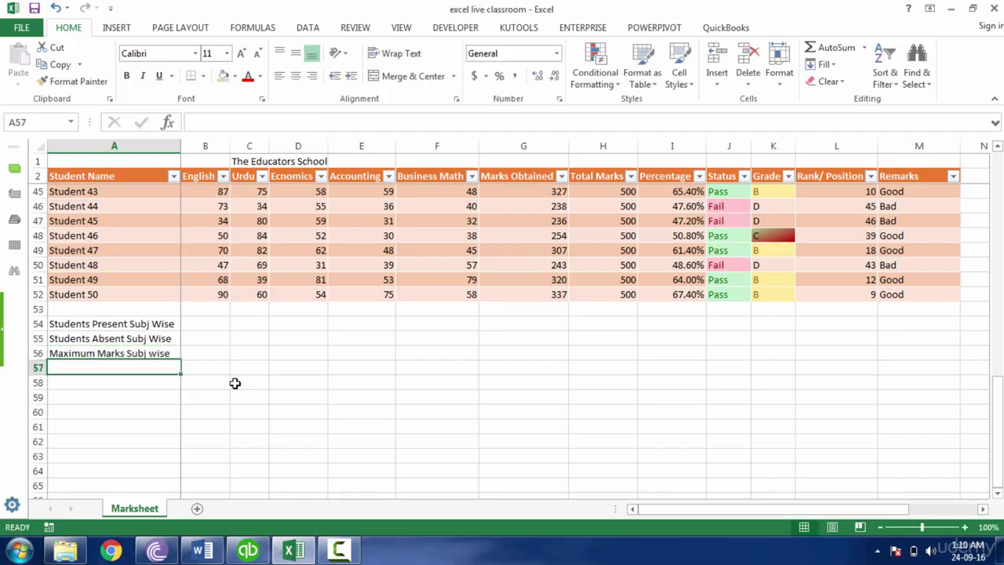
# Enter the labels "Minimum Marks Subj Wise" in A57 and "Average Marks Subj Wise" in A58.
pyautogui.write('Min')
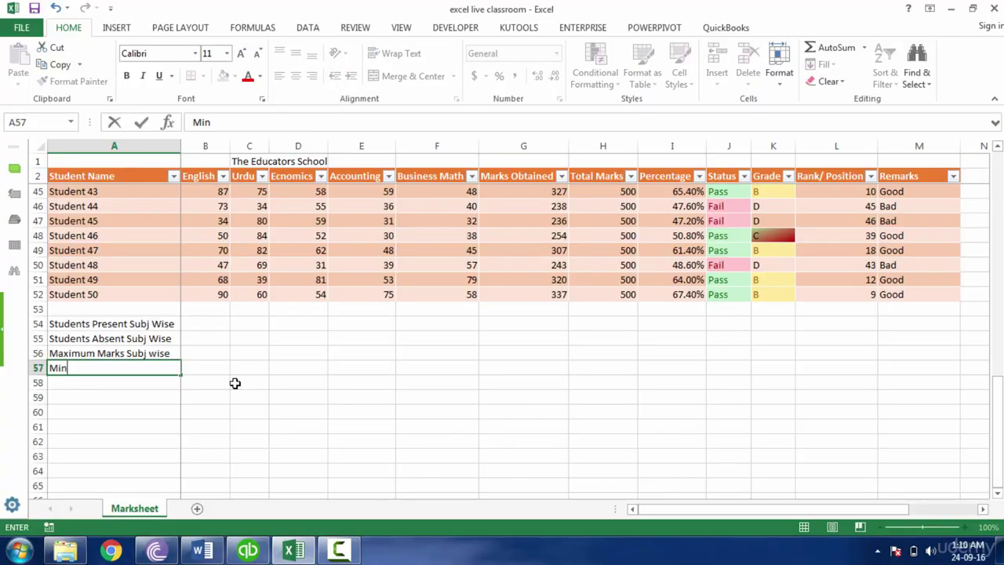
pyautogui.write('imum Marks Sub')
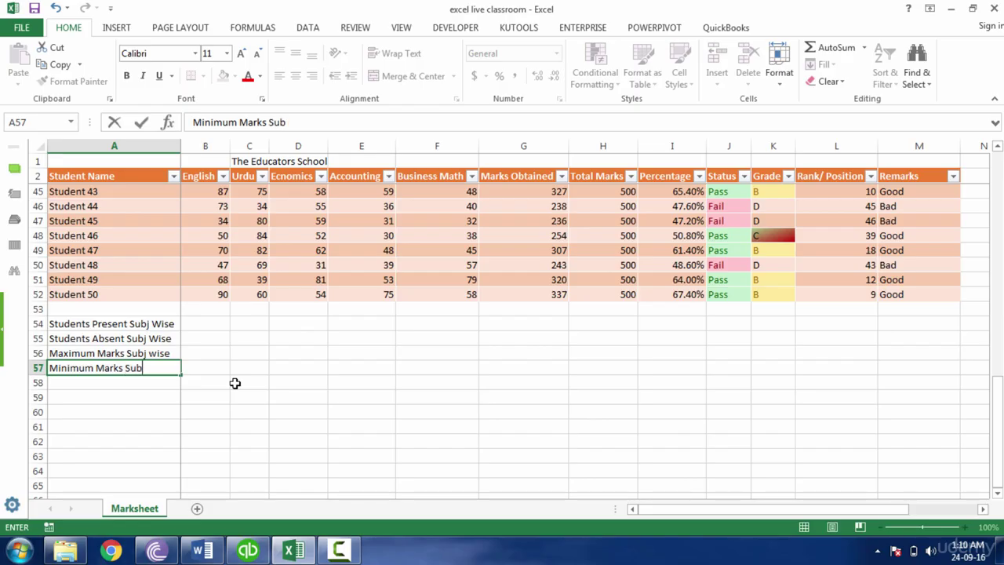
pyautogui.write('j Wise')
pyautogui.press('Return')
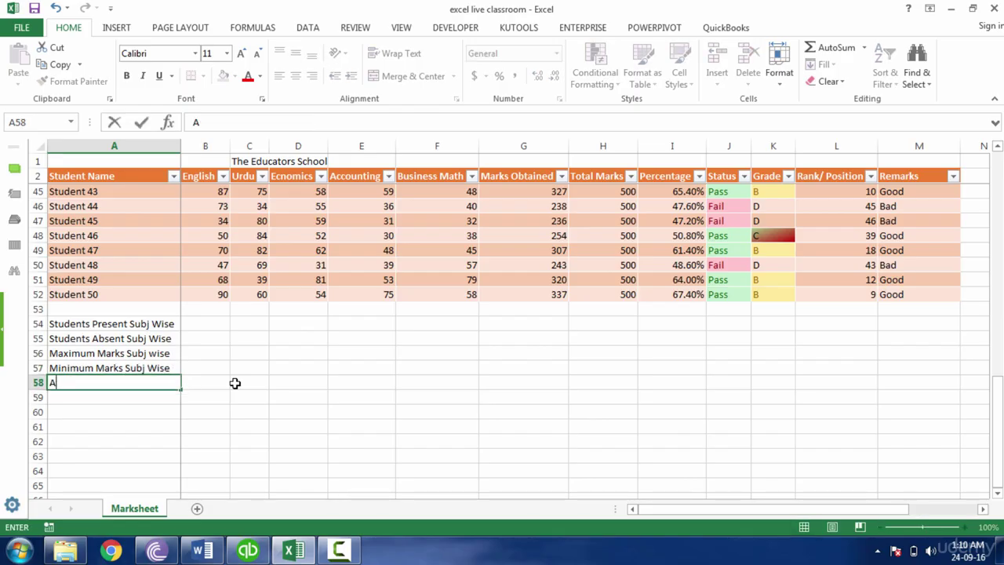
pyautogui.write('Average Mar')
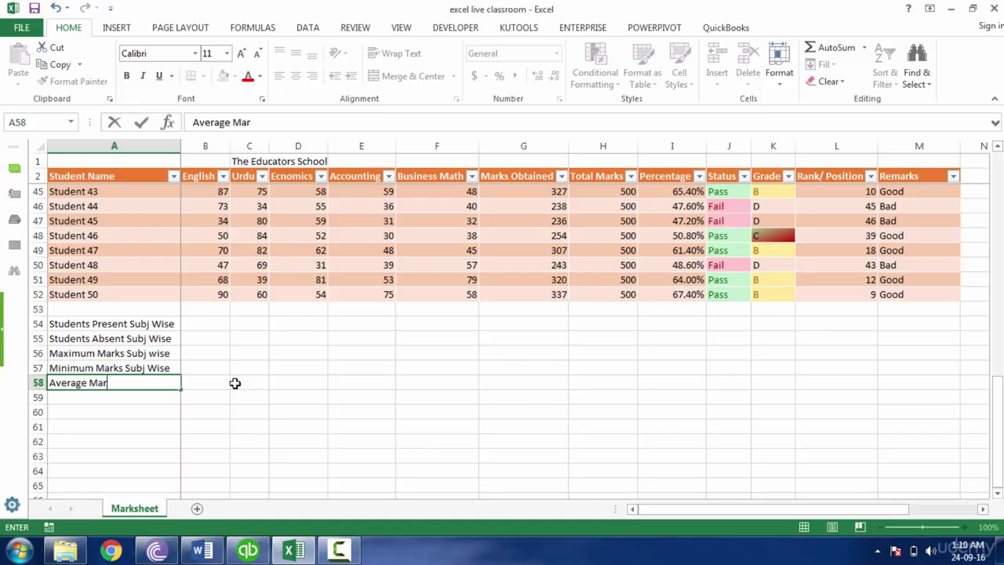
pyautogui.write('ks Subj Wis')
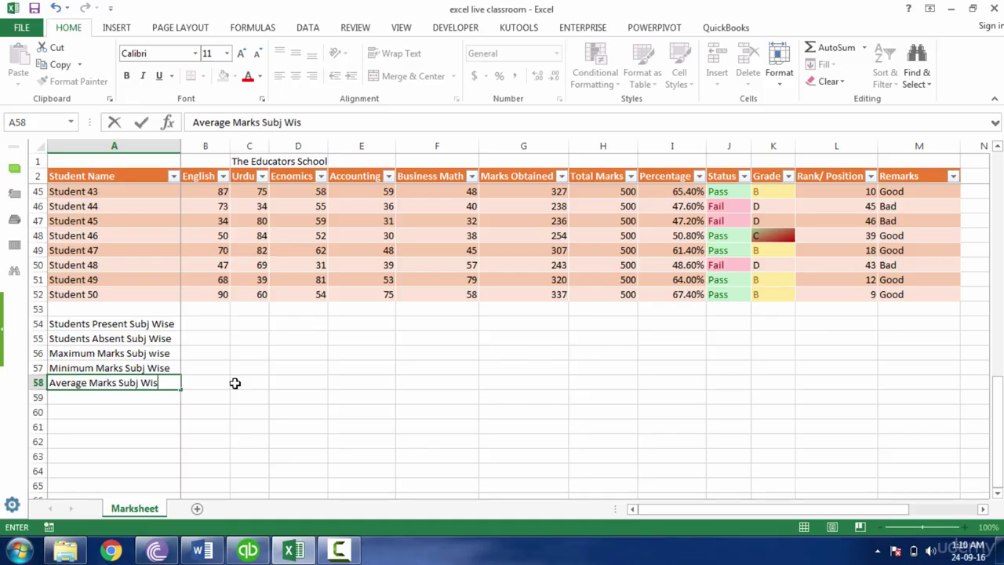
pyautogui.press('Return')
# Clear the English marks of Student 29, Student 30 and Student 34 in cells B31, B32 and B36.
pyautogui.press('Up')
pyautogui.press('Up')
pyautogui.press('Up')
pyautogui.press('Up')
pyautogui.press('Up')
pyautogui.press('Up')
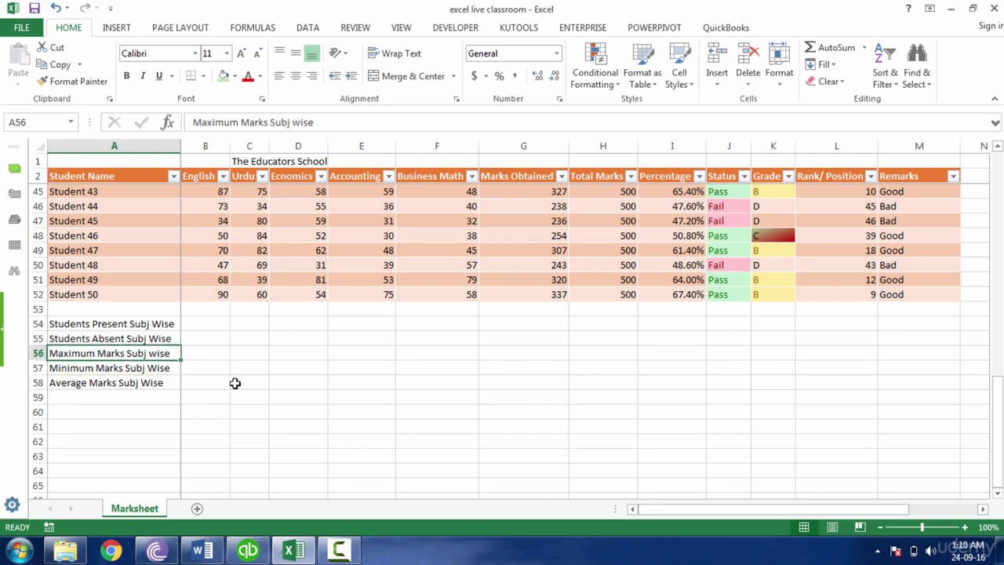
pyautogui.press('Right')
pyautogui.press('Right')
pyautogui.press('Up')
pyautogui.press('Up')
pyautogui.press('Up')
pyautogui.press('Up')
pyautogui.press('Up')
pyautogui.press('Up')
pyautogui.press('Up')
pyautogui.press('Up')
pyautogui.press('Up')
pyautogui.press('Up')
pyautogui.press('Up')
pyautogui.press('Up')
pyautogui.press('Up')
pyautogui.press('Up')
pyautogui.press('Up')
pyautogui.press('Up')
pyautogui.press('Up')
pyautogui.press('Up')
pyautogui.press('Up')
pyautogui.press('Up')
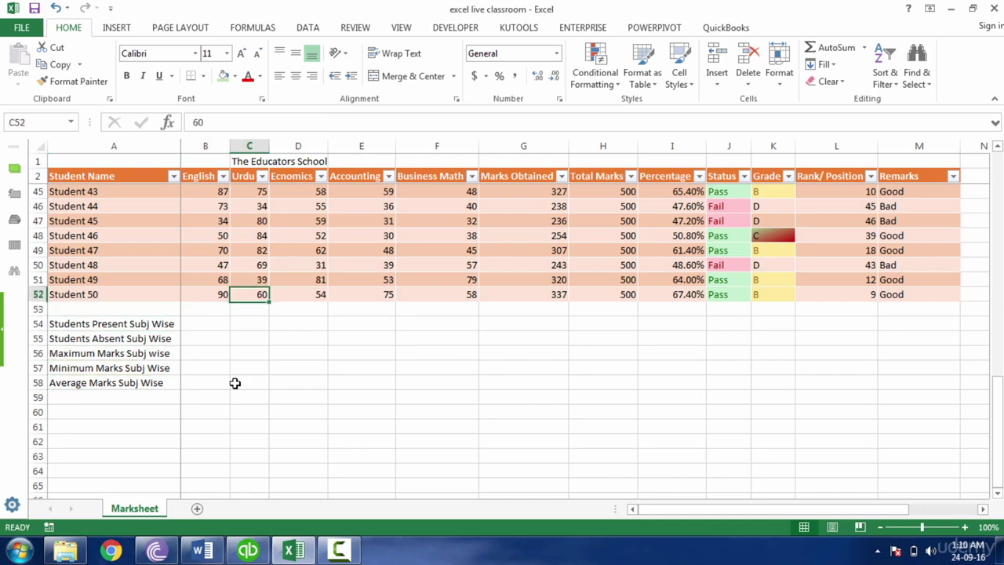
pyautogui.press('Up')
pyautogui.press('Up')
pyautogui.press('Up')
pyautogui.press('Left')
pyautogui.press('Left')
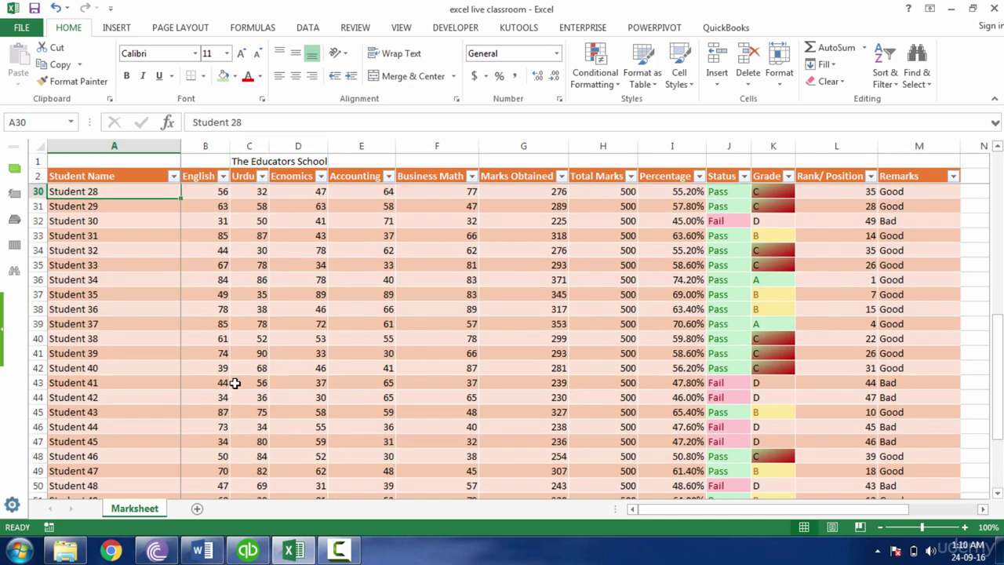
pyautogui.press('Down')
pyautogui.press('Right')
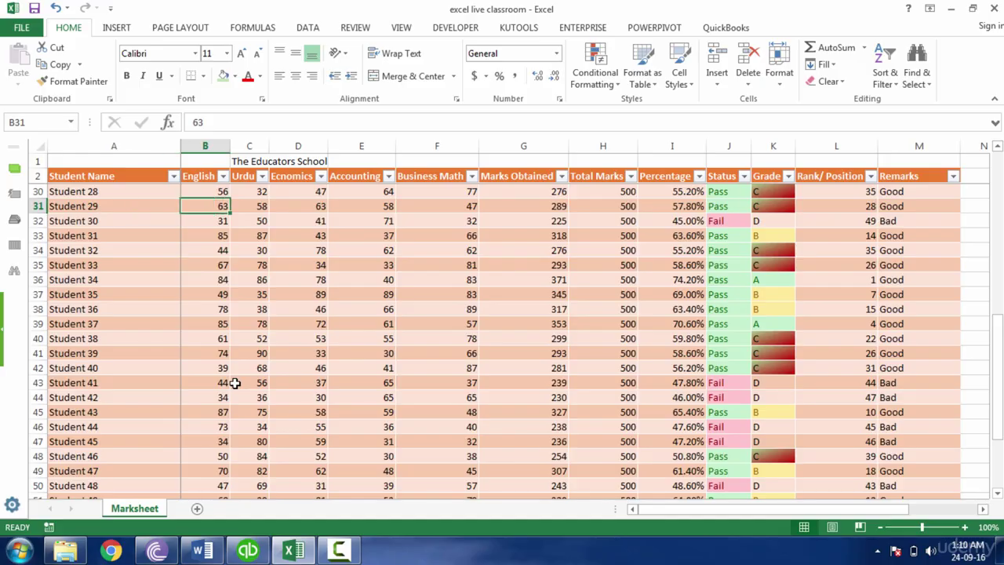
pyautogui.press('Delete')
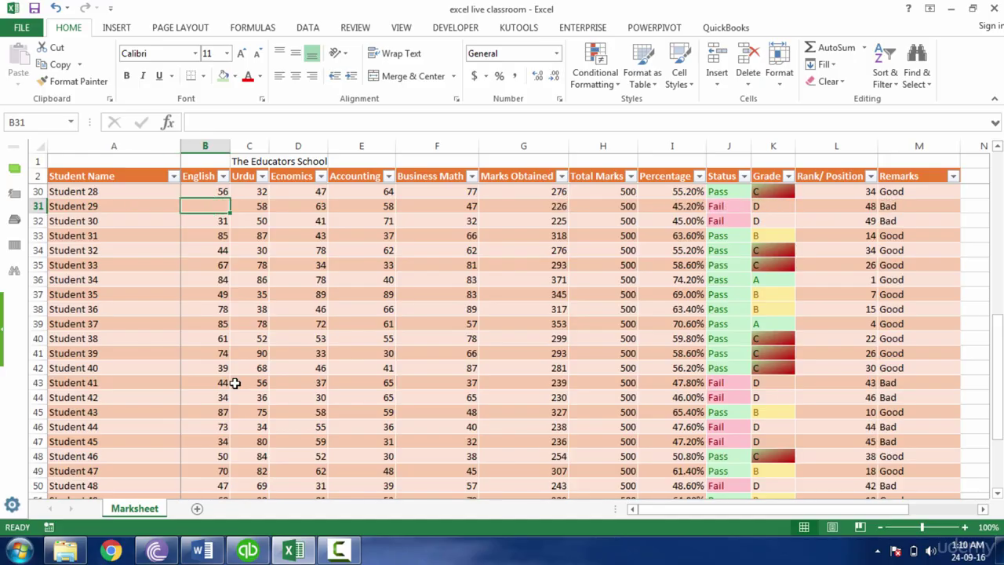
pyautogui.press('Down')
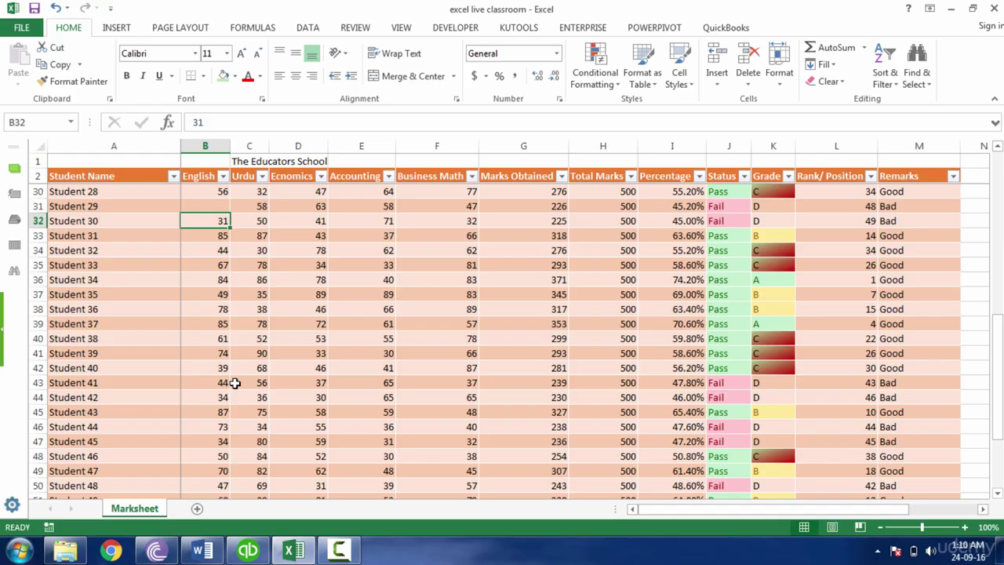
pyautogui.press('Delete')
pyautogui.press('Down')
pyautogui.press('Down')
pyautogui.press('Down')
pyautogui.press('Down')
pyautogui.press('Delete')
# Clear the Urdu marks of Student 34, Student 38 and Student 41 in cells C36, C40 and C43.
pyautogui.press('Right')
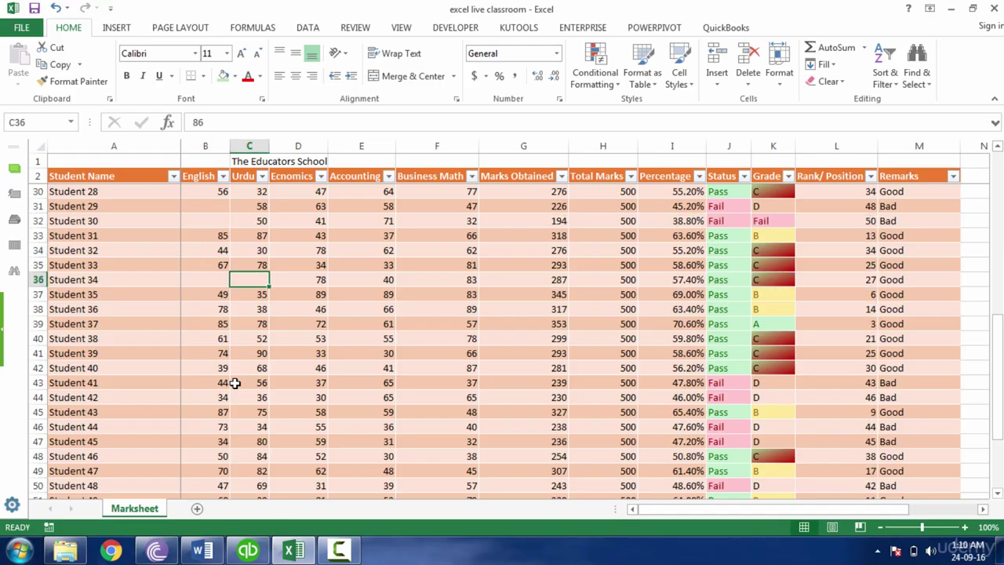
pyautogui.press('Delete')
pyautogui.press('Down')
pyautogui.press('Down')
pyautogui.press('Down')
pyautogui.press('Down')
pyautogui.press('Delete')
pyautogui.press('Down')
pyautogui.press('Down')
pyautogui.press('Down')
pyautogui.press('Delete')
# Clear the Ecnomics marks of Students 41, 38, 34 and 30 in cells D43, D40, D36 and D32.
pyautogui.press('Right')
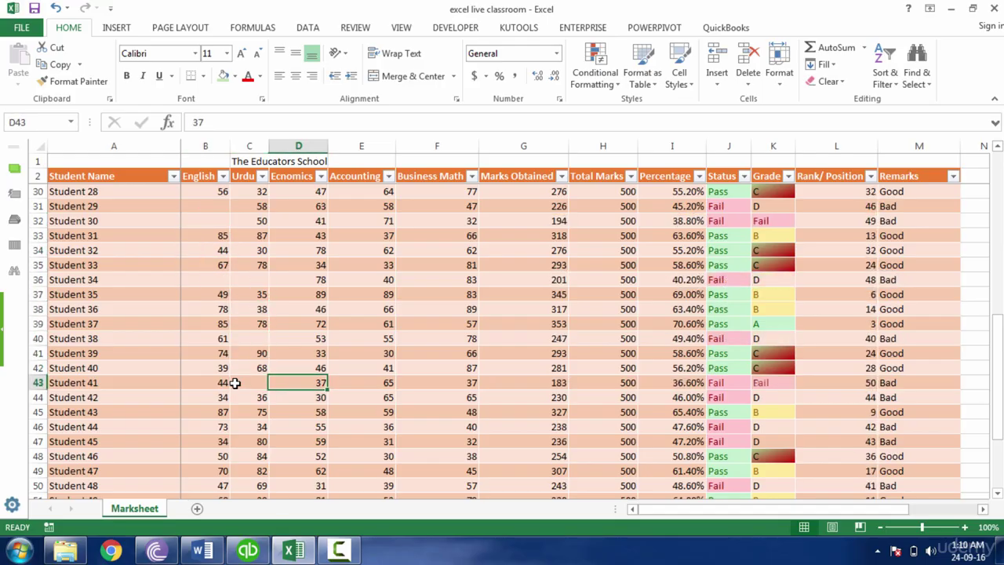
pyautogui.press('Delete')
pyautogui.press('Up')
pyautogui.press('Up')
pyautogui.press('Up')
pyautogui.press('Delete')
pyautogui.press('Up')
pyautogui.press('Up')
pyautogui.press('Up')
pyautogui.press('Up')
pyautogui.press('Delete')
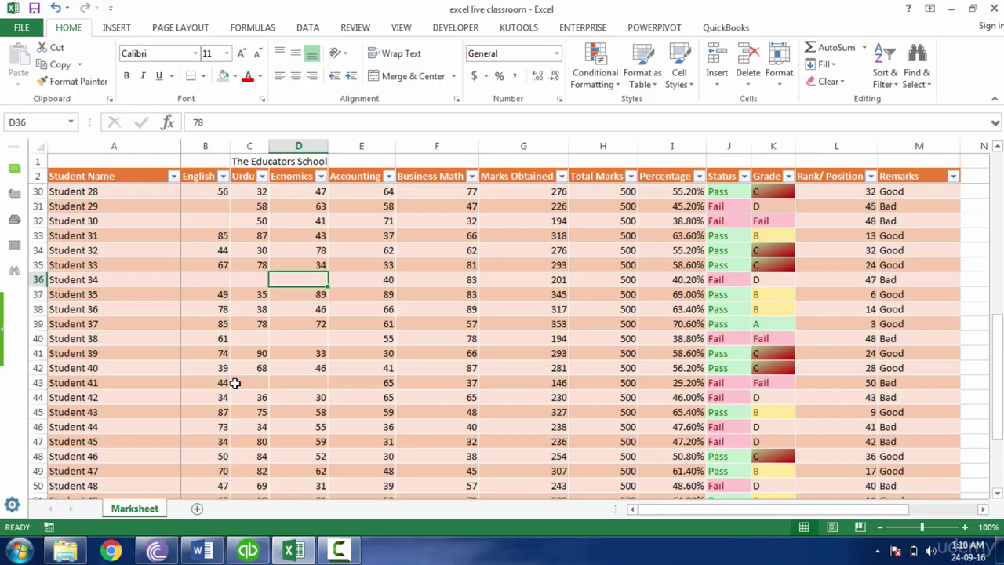
pyautogui.press('Up')
pyautogui.press('Up')
pyautogui.press('Up')
pyautogui.press('Up')
pyautogui.press('Delete')
pyautogui.press('Down')
pyautogui.press('Down')
pyautogui.press('Down')
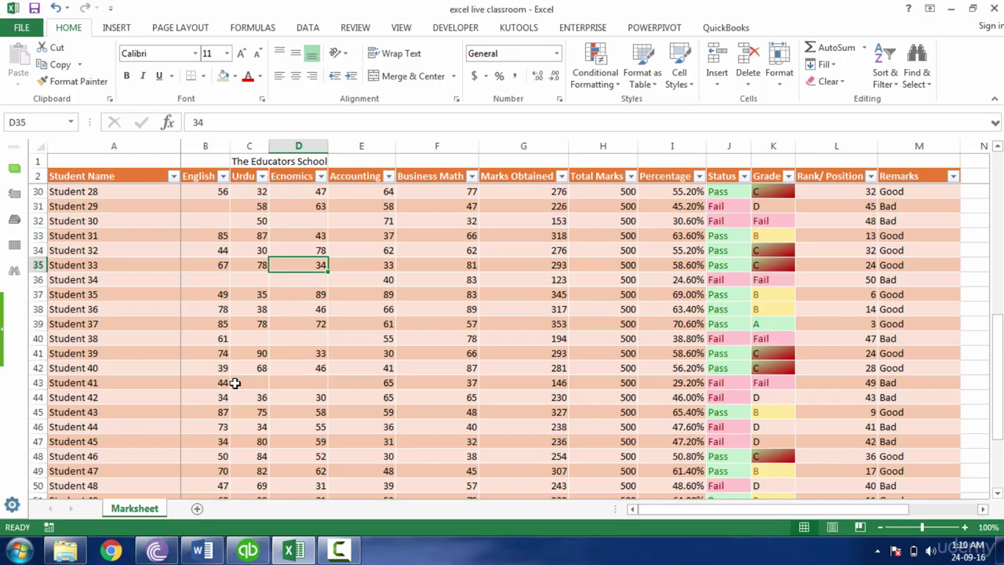
# Clear the Ecnomics mark of Student 48 in cell D50.
pyautogui.press('Down')
pyautogui.press('Down')
pyautogui.press('Down')
pyautogui.press('Down')
pyautogui.press('Down')
pyautogui.press('Down')
pyautogui.press('Down')
pyautogui.press('Down')
pyautogui.press('Down')
pyautogui.press('Down')
pyautogui.press('Down')
pyautogui.press('Down')
pyautogui.press('Down')
pyautogui.press('Down')
pyautogui.press('Down')
pyautogui.press('Delete')
# Clear the Accounting marks of Students 47, 43, 40, 36 and 32 in cells E49, E45, E42, E38 and E34.
pyautogui.press('Right')
pyautogui.press('Up')
pyautogui.press('Delete')
pyautogui.press('Up')
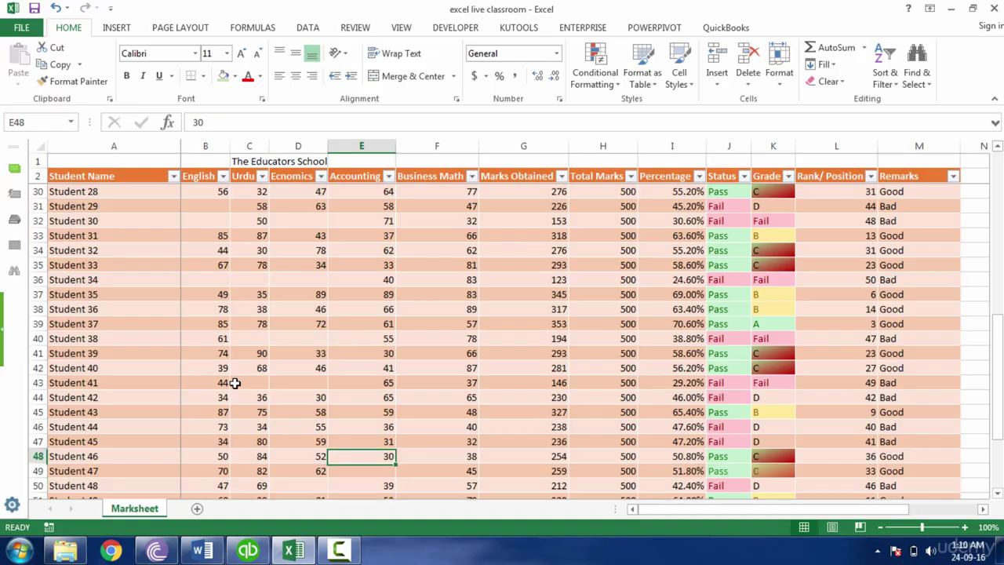
pyautogui.press('Up')
pyautogui.press('Up')
pyautogui.press('Up')
pyautogui.press('Delete')
pyautogui.press('Up')
pyautogui.press('Up')
pyautogui.press('Up')
pyautogui.press('Delete')
pyautogui.press('Up')
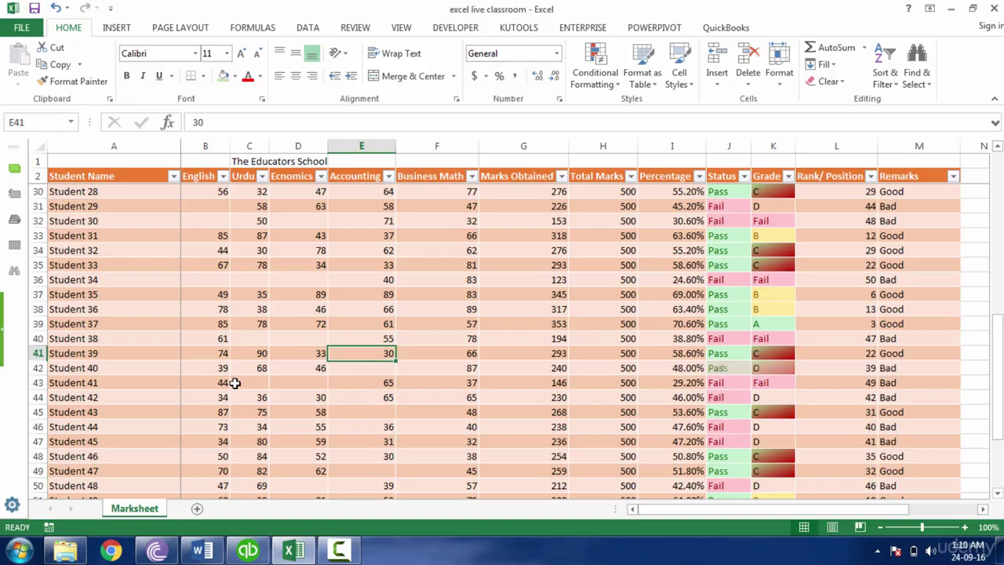
pyautogui.press('Up')
pyautogui.press('Up')
pyautogui.press('Up')
pyautogui.press('Delete')
pyautogui.press('Up')
pyautogui.press('Up')
pyautogui.press('Up')
pyautogui.press('Up')
pyautogui.press('Delete')
# Clear the Business Math mark of Student 33 in cell F35, keeping the Marks Obtained formula beside it.
pyautogui.press('Right')
pyautogui.press('Right')
pyautogui.press('Down')
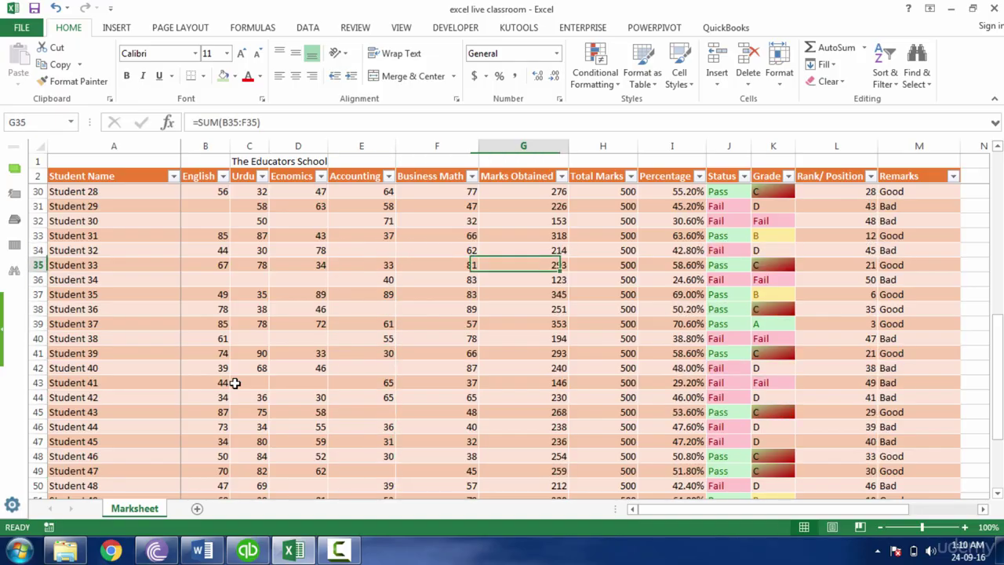
pyautogui.press('Delete')
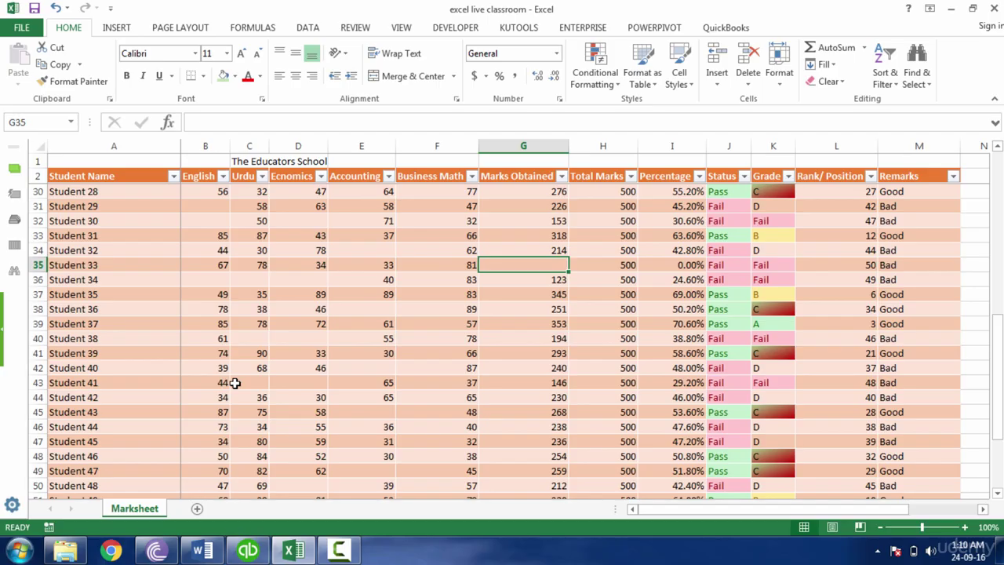
pyautogui.hotkey('ctrl', 'z')
pyautogui.press('Left')
pyautogui.press('Delete')
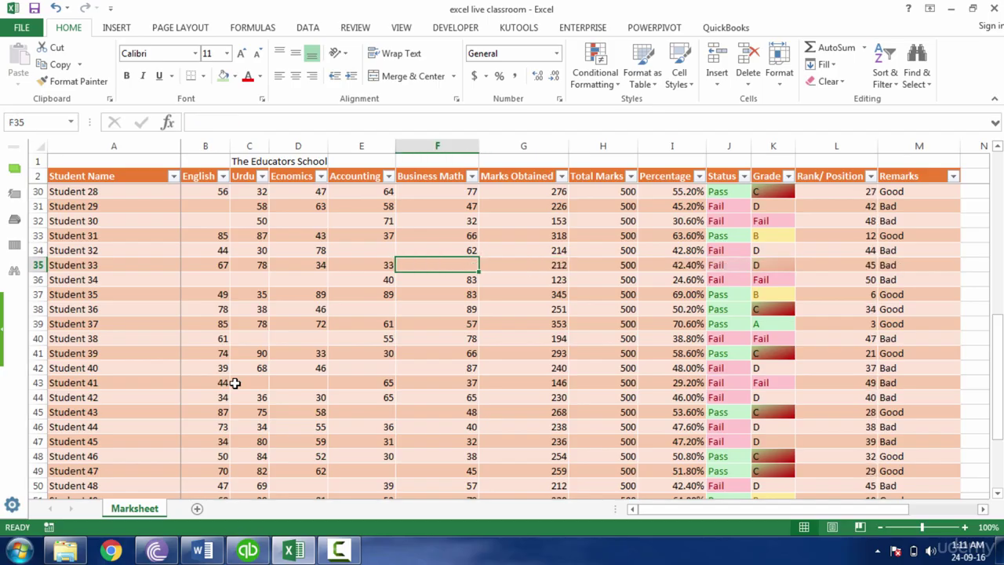
# Go to cell B54, the English cell of the Students Present Subj Wise row below the marksheet.
pyautogui.press('Down')
pyautogui.press('Down')
pyautogui.press('Down')
pyautogui.press('Down')
pyautogui.press('Down')
pyautogui.press('Down')
pyautogui.press('Down')
pyautogui.press('Down')
pyautogui.press('Down')
pyautogui.press('Down')
pyautogui.press('Down')
pyautogui.press('Down')
pyautogui.press('Down')
pyautogui.press('Down')
pyautogui.press('Down')
pyautogui.press('Down')
pyautogui.press('Down')
pyautogui.press('Down')
pyautogui.press('Down')
pyautogui.press('Down')
pyautogui.press('Down')
pyautogui.press('Down')
pyautogui.press('Down')
pyautogui.press('Down')
pyautogui.press('Left')
pyautogui.press('Left')
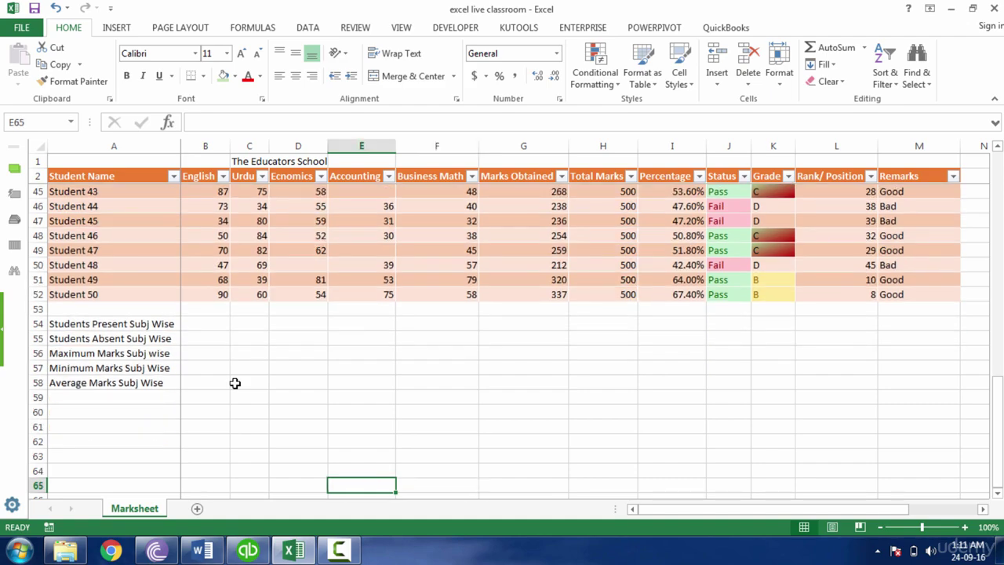
pyautogui.press('Up')
pyautogui.press('Up')
pyautogui.press('Up')
pyautogui.press('Up')
pyautogui.press('Up')
pyautogui.press('Up')
pyautogui.press('Up')
pyautogui.press('Up')
pyautogui.press('Up')
pyautogui.press('Up')
pyautogui.press('Left')
pyautogui.press('Left')
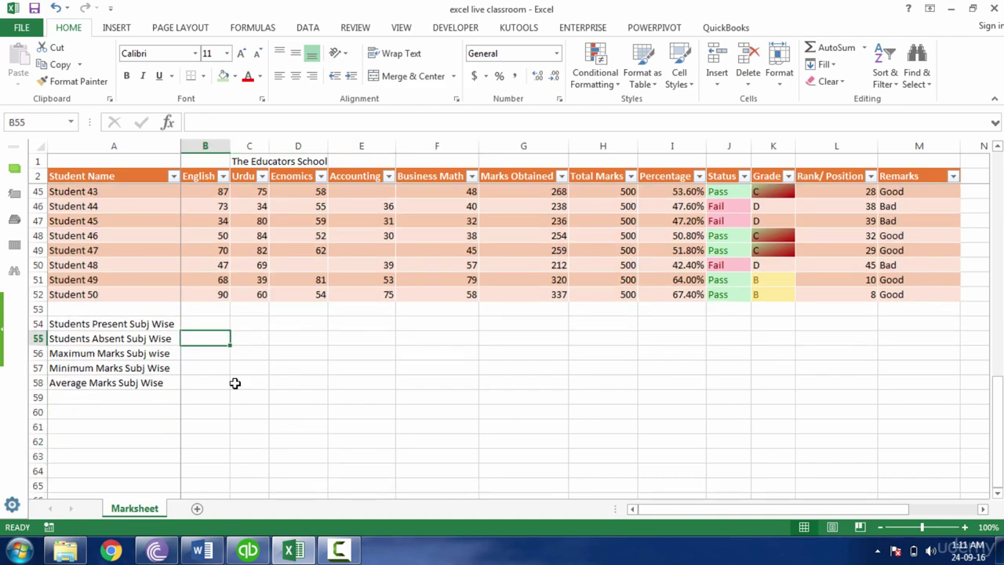
pyautogui.press('Up')
pyautogui.moveTo(198, 299); pyautogui.dragTo(201, 369)
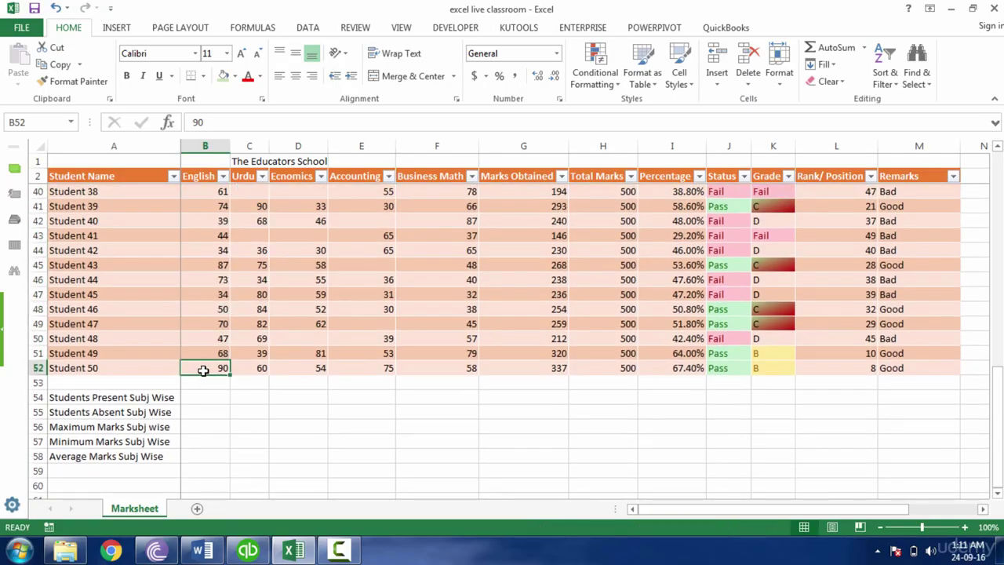
pyautogui.click(212, 398)
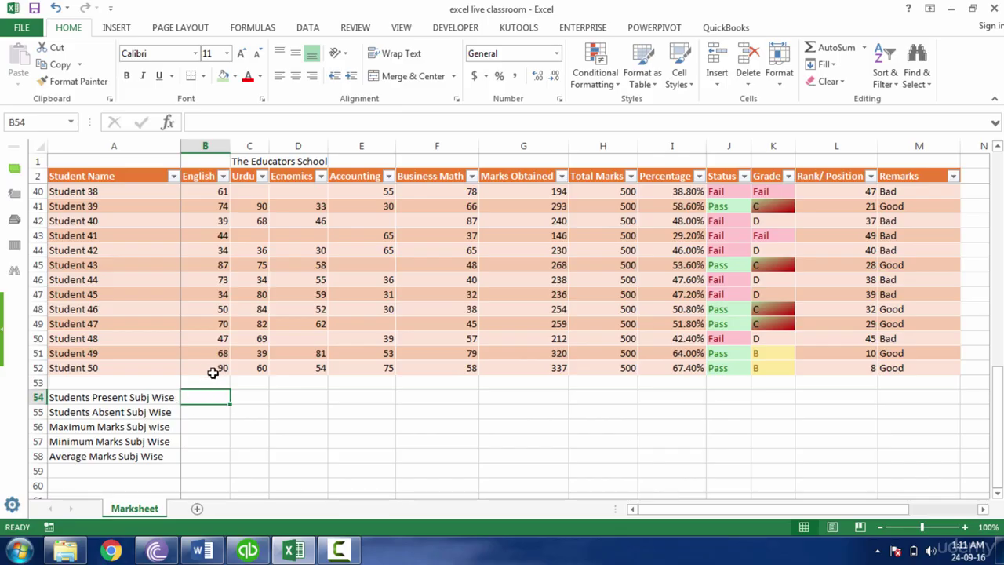
# Try a COUNT formula over the English marks B3:B52 in cell B54 and clear it again.
pyautogui.write('=count')
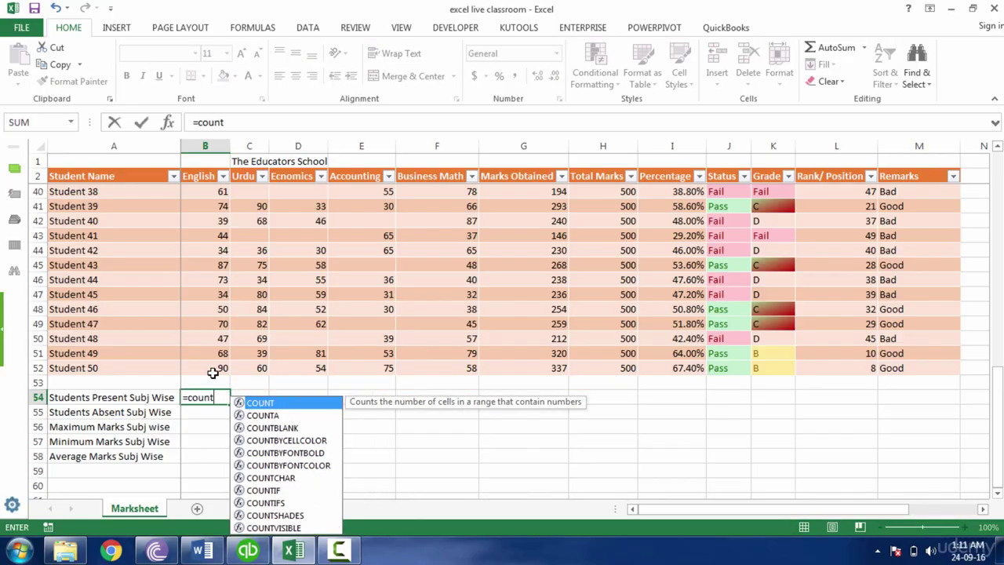
pyautogui.press('Tab')
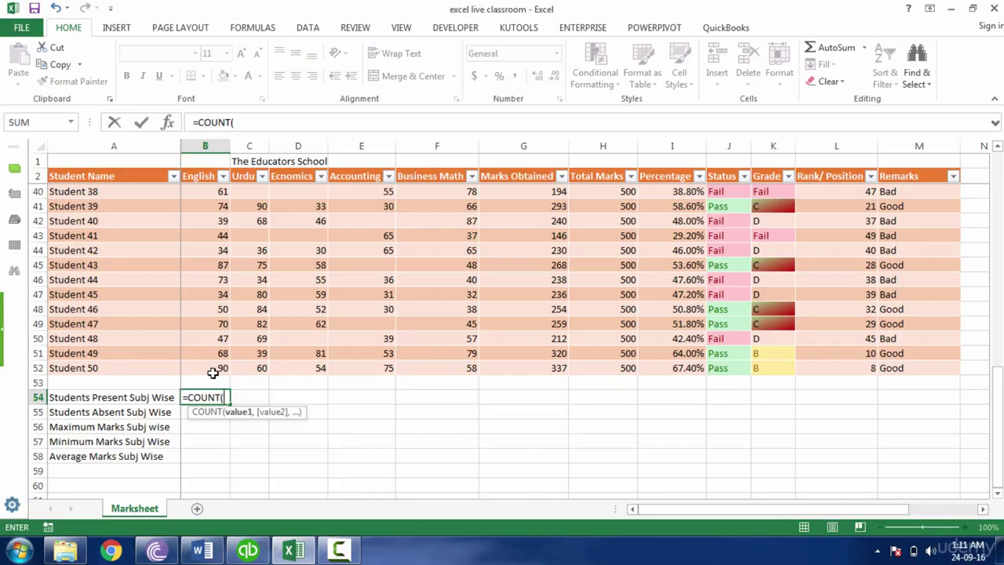
pyautogui.click(213, 372)
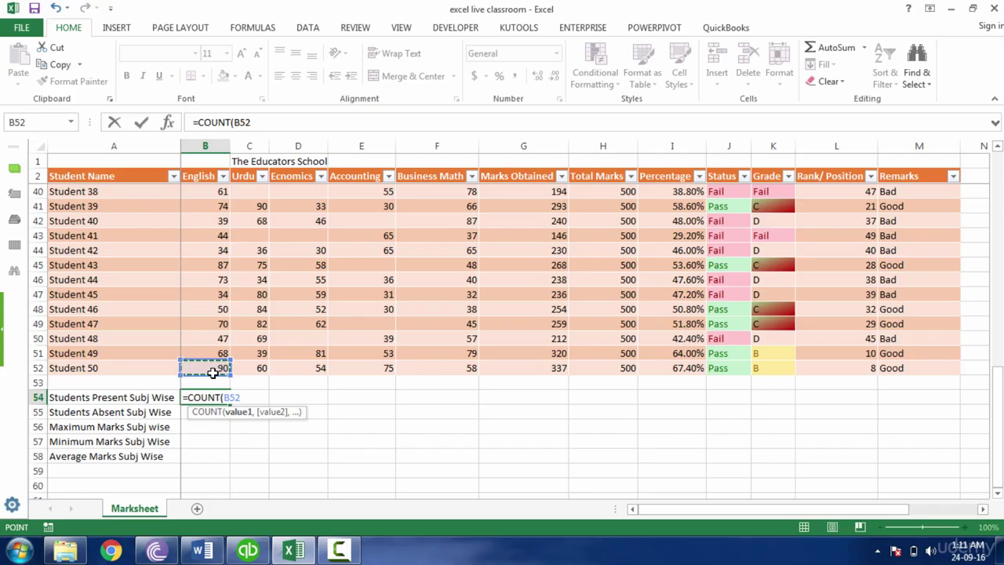
pyautogui.moveTo(212, 372); pyautogui.dragTo(213, 373)
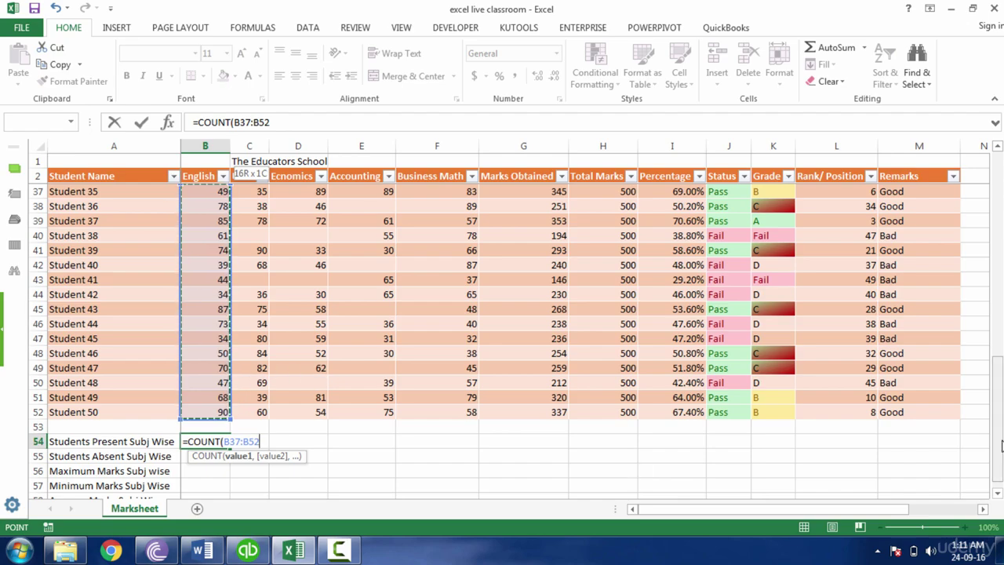
pyautogui.moveTo(1000, 443); pyautogui.dragTo(1002, 428)
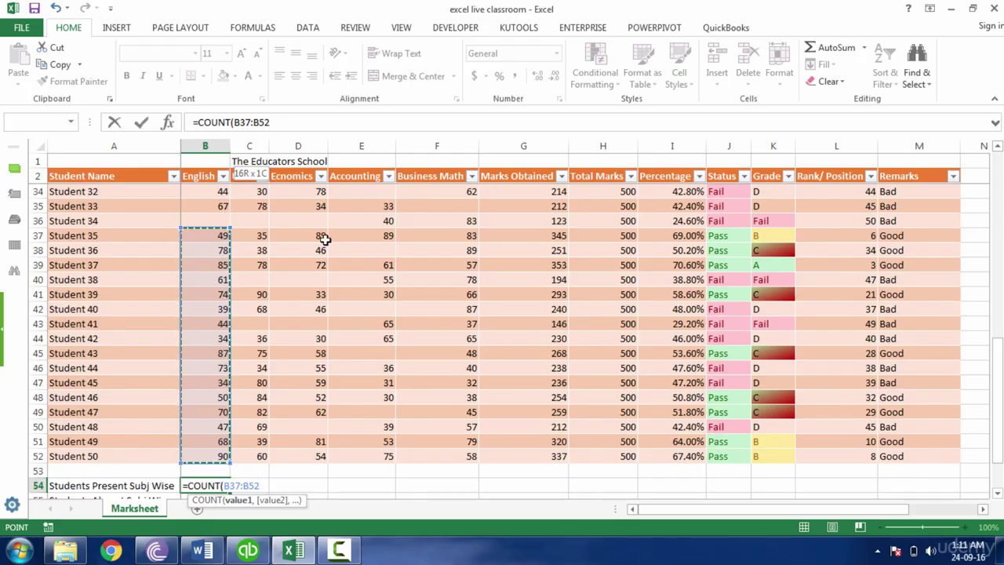
pyautogui.hotkey('ctrl', 'shift', 'Up')
pyautogui.hotkey('ctrl', 'shift', 'Up')
pyautogui.hotkey('ctrl', 'shift', 'Up')
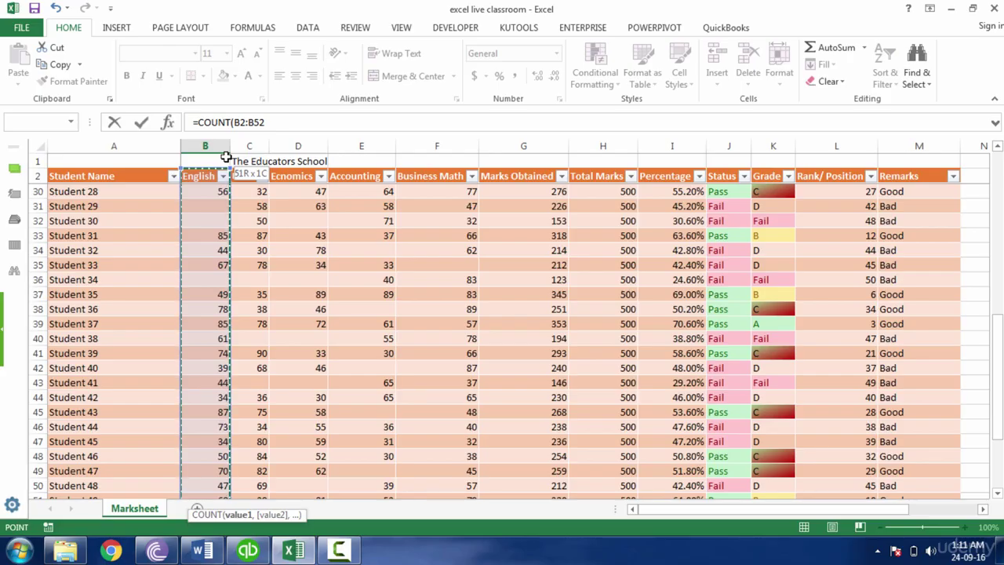
pyautogui.moveTo(226, 158); pyautogui.dragTo(226, 157)
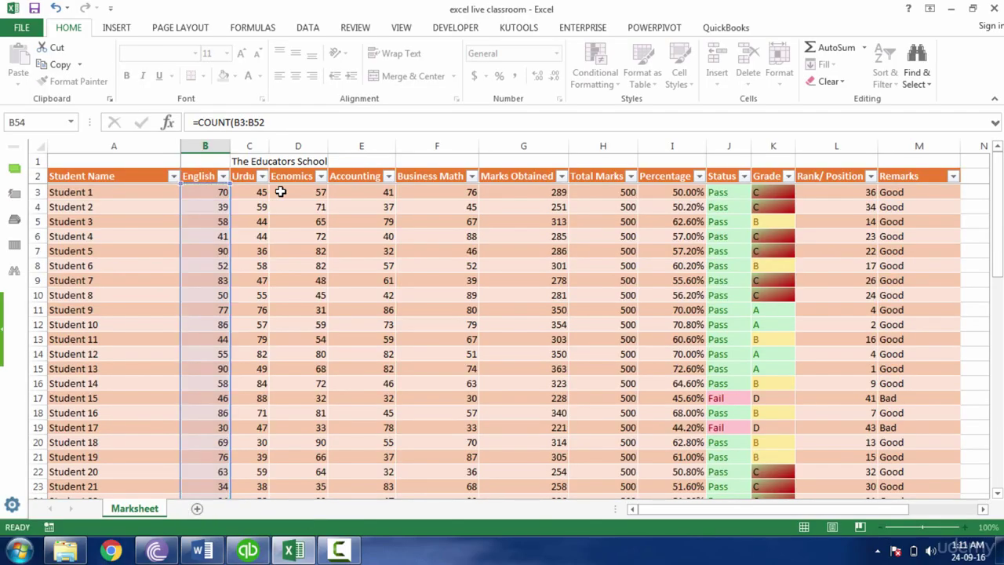
pyautogui.press('Return')
pyautogui.press('Up')
pyautogui.press('Delete')
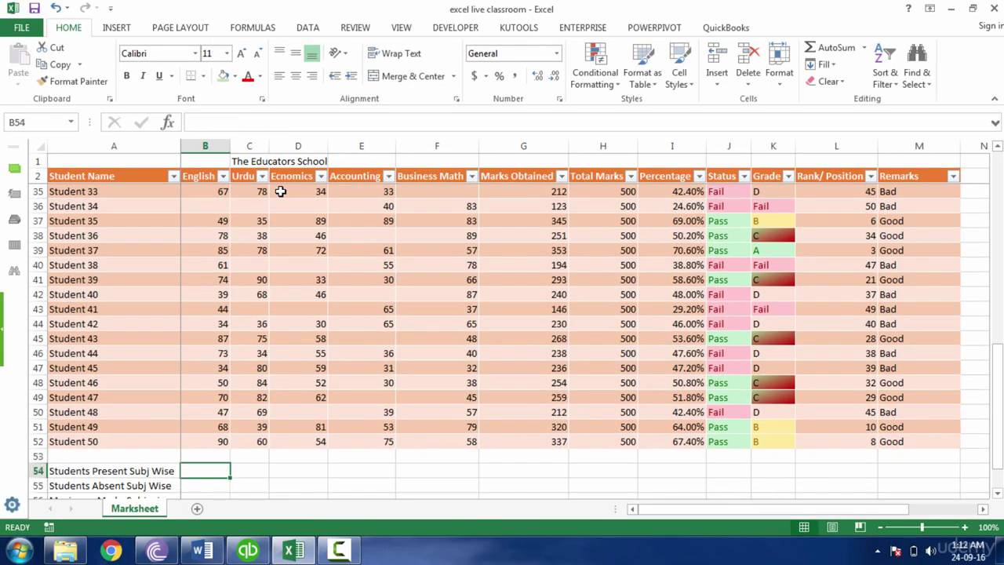
# Enter =COUNT(B3:B52) in B54 to count the students present in English.
pyautogui.write('=count(')
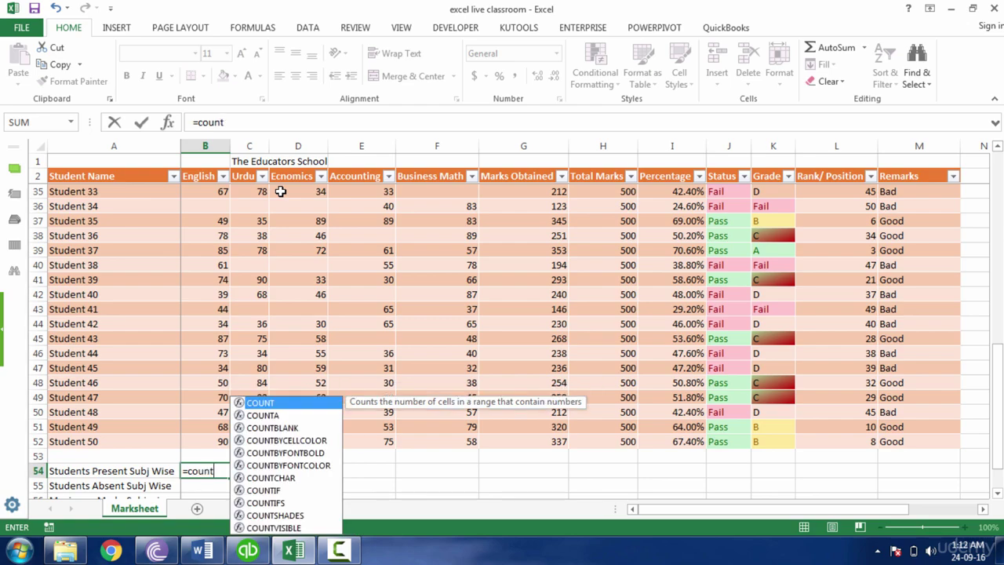
pyautogui.press('Up')
pyautogui.press('Up')
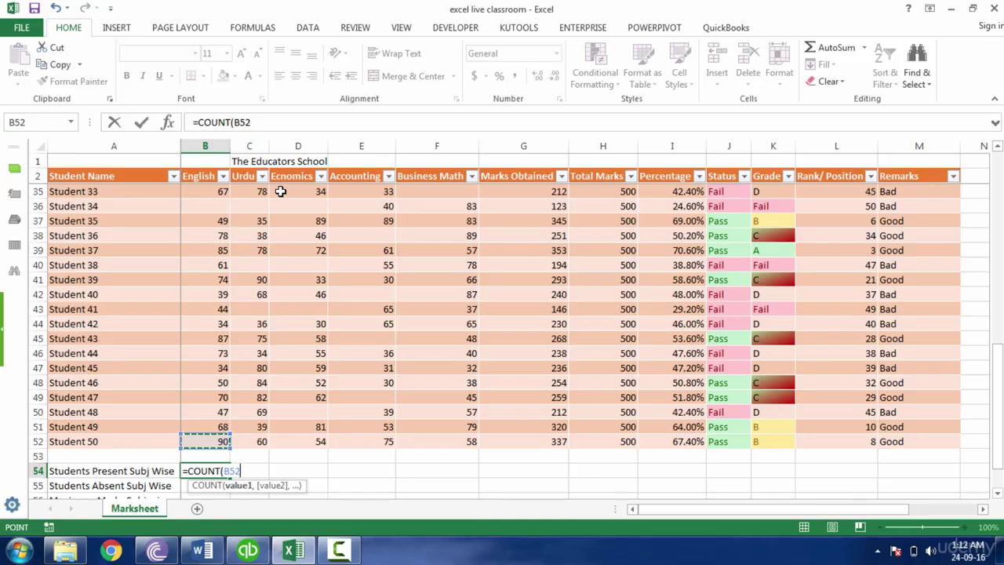
pyautogui.hotkey('ctrl', 'shift', 'Up')
pyautogui.hotkey('ctrl', 'shift', 'Up')
pyautogui.hotkey('ctrl', 'shift', 'Up')
pyautogui.hotkey('ctrl', 'shift', 'Up')
pyautogui.hotkey('ctrl', 'shift', 'Up')
pyautogui.hotkey('ctrl', 'shift', 'Up')
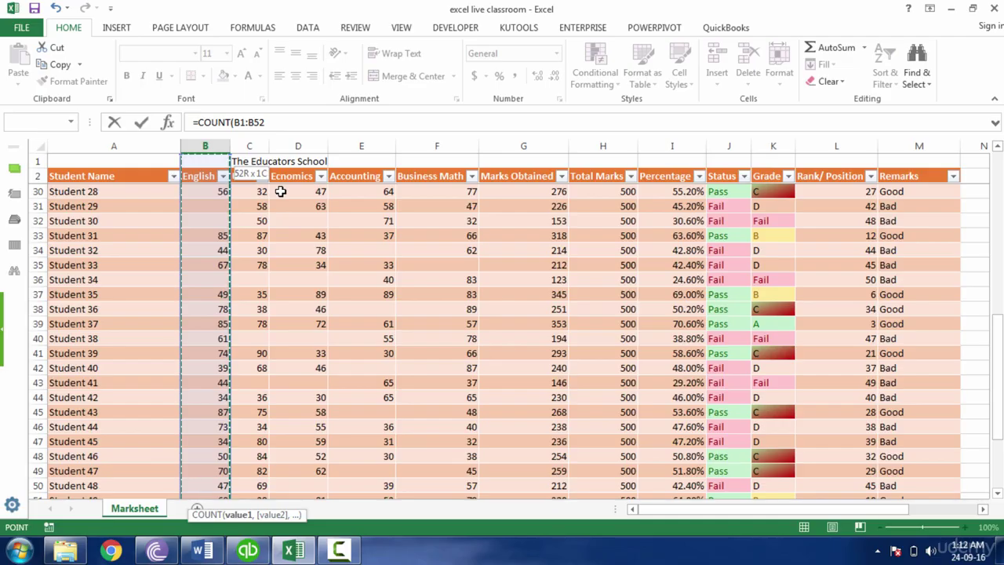
pyautogui.hotkey('shift', 'Down')
pyautogui.hotkey('shift', 'Down')
pyautogui.press('Return')
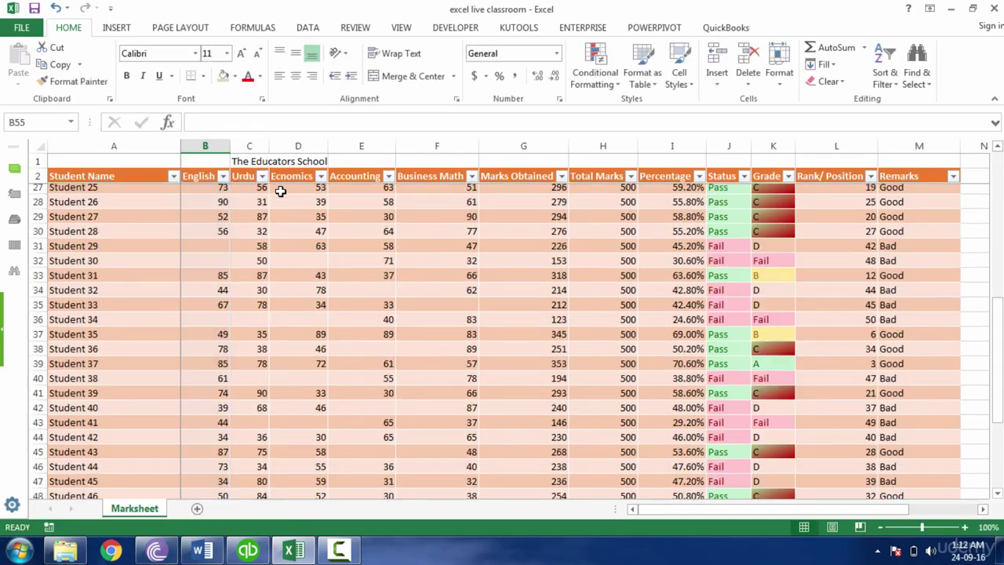
# Fill the COUNT formula from B54 across to F54 for the other four subjects.
pyautogui.press('Up')
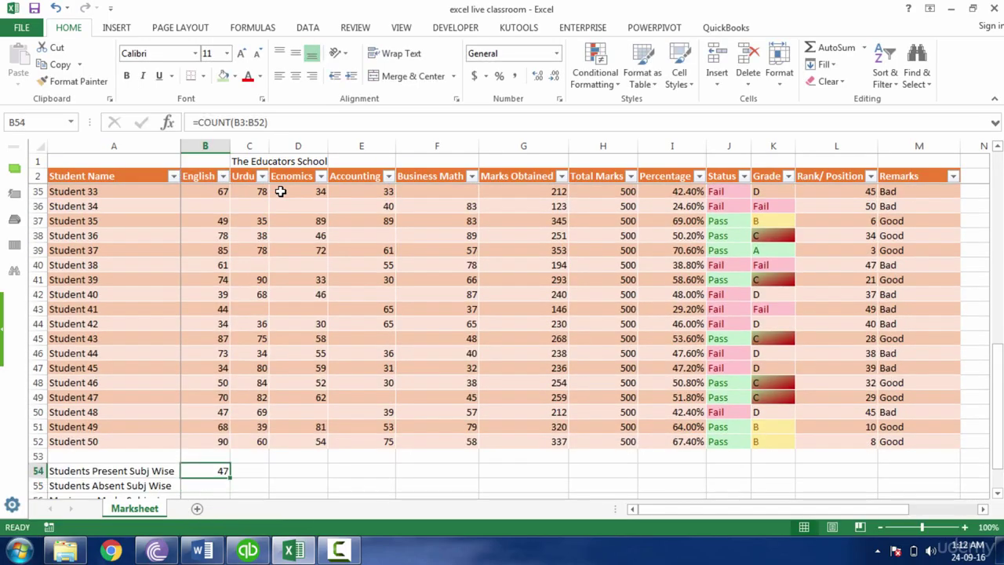
pyautogui.hotkey('shift', 'Right')
pyautogui.hotkey('shift', 'Right')
pyautogui.hotkey('shift', 'Right')
pyautogui.hotkey('shift', 'Right')
pyautogui.hotkey('shift', 'Right')
pyautogui.hotkey('shift', 'Right')
pyautogui.hotkey('shift', 'Left')
pyautogui.hotkey('shift', 'Left')
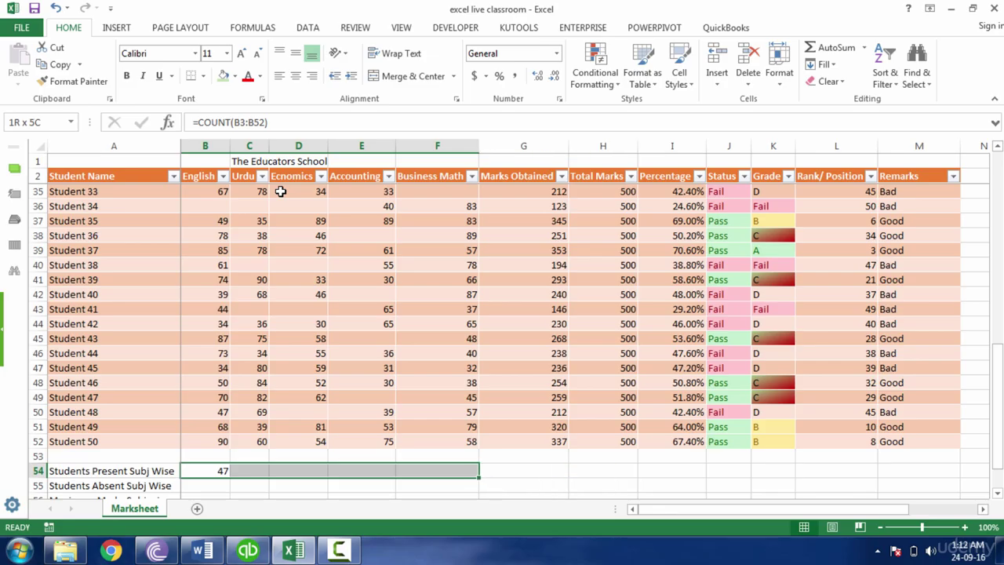
pyautogui.write('r')
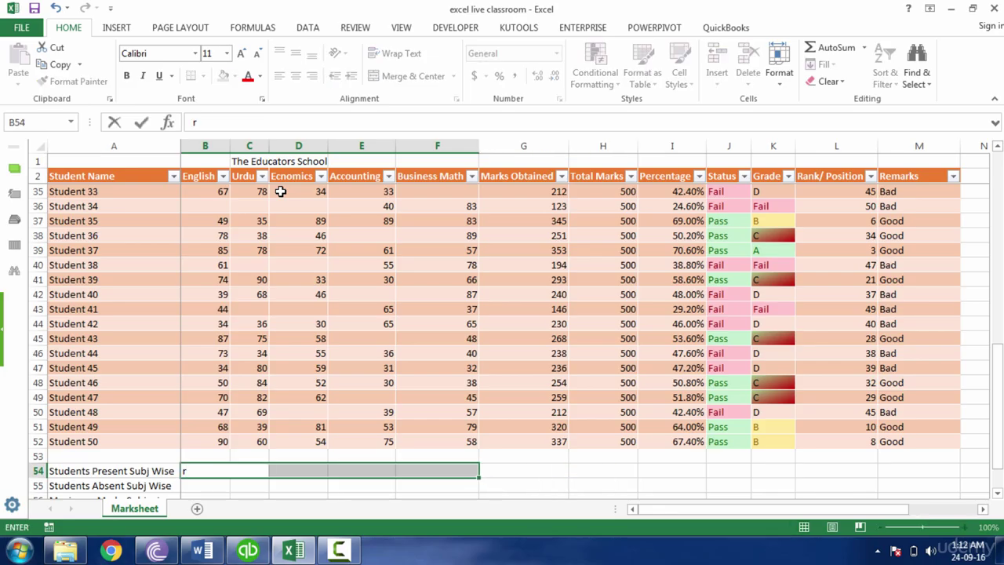
pyautogui.press('Escape')
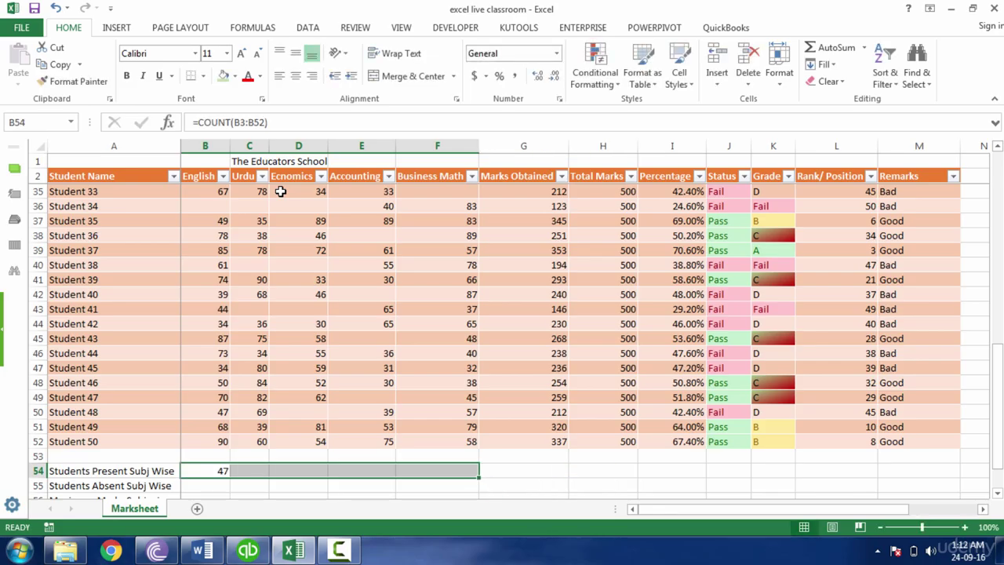
pyautogui.hotkey('ctrl', 'r')
pyautogui.press('Down')
pyautogui.press('Down')
pyautogui.press('Up')
pyautogui.press('Up')
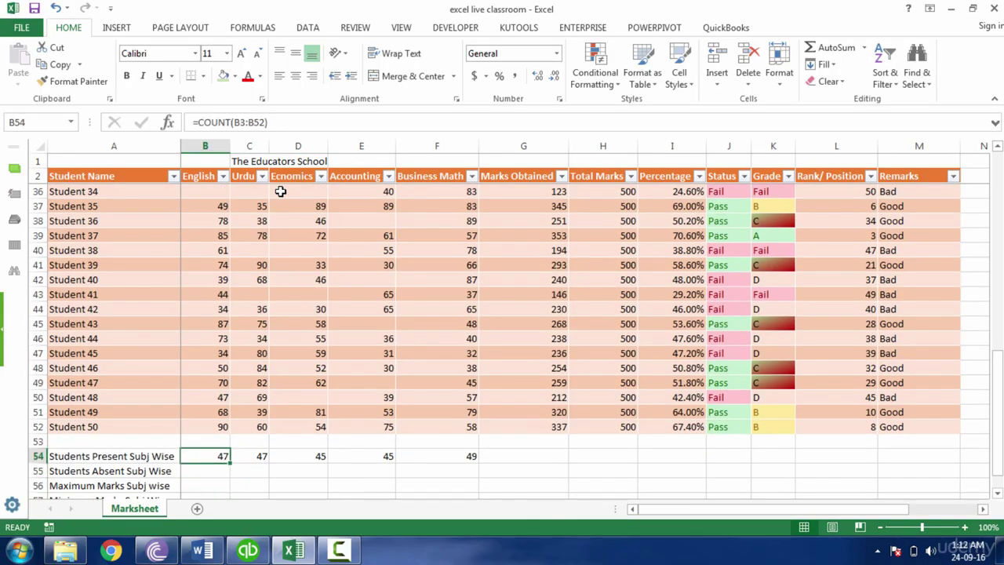
# Try the formula =50-B54 in B55 for the students absent in English and clear it again.
pyautogui.press('Down')
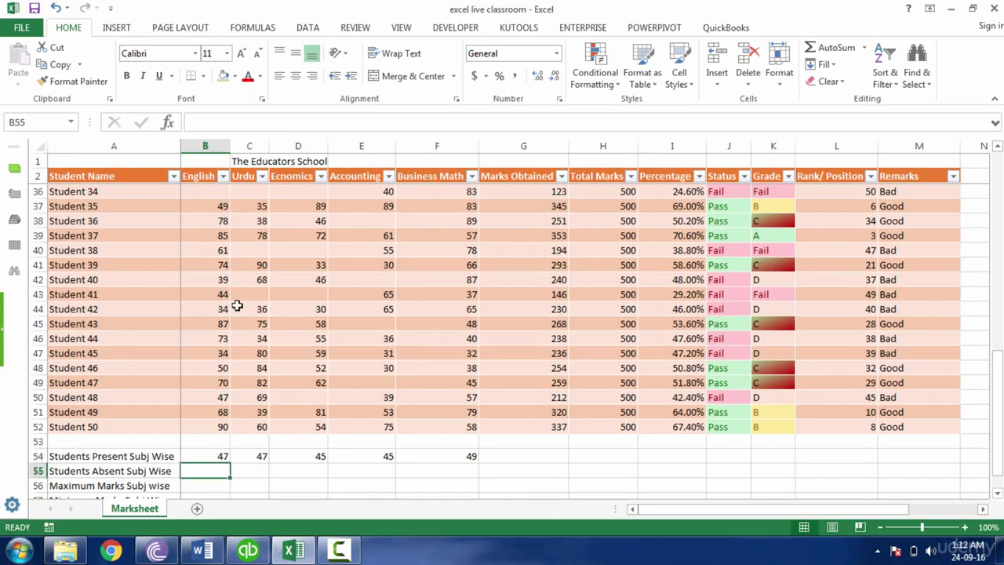
pyautogui.click(208, 456)
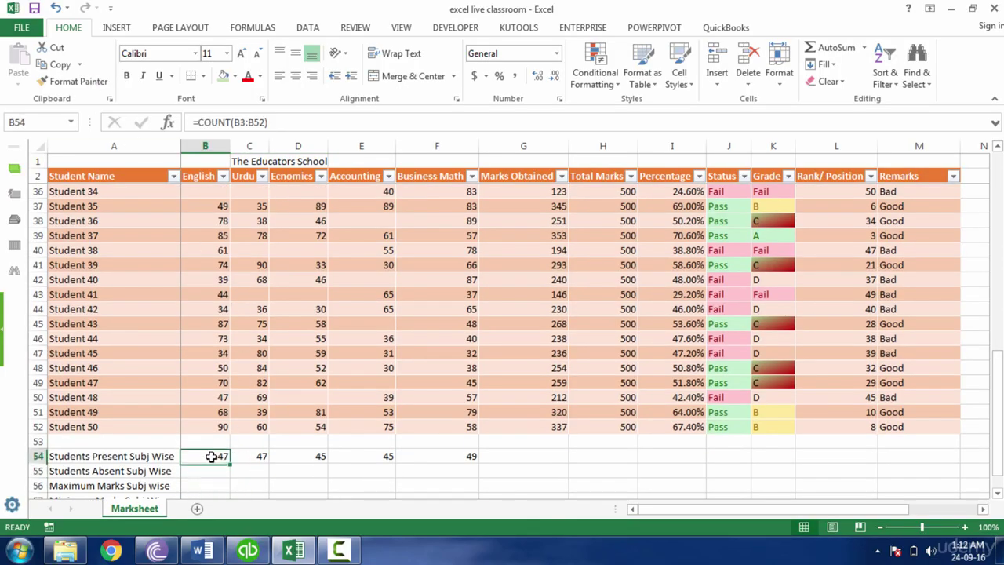
pyautogui.click(129, 424)
pyautogui.click(222, 470)
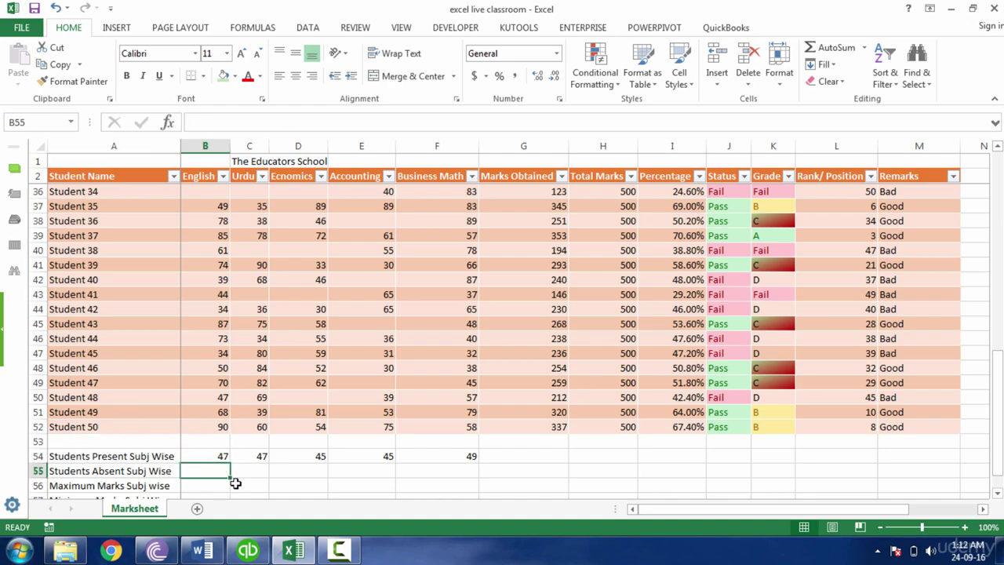
pyautogui.write('=50-')
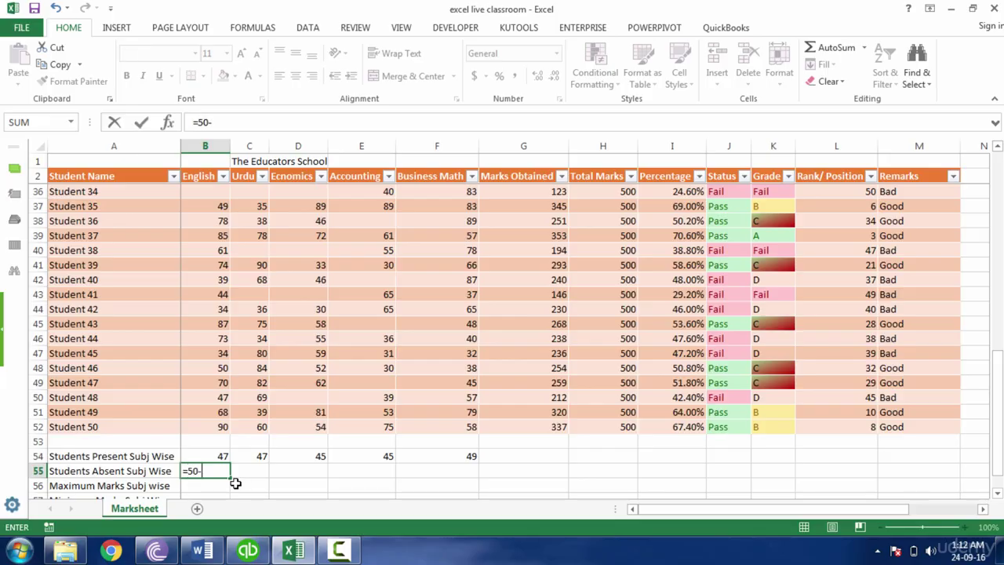
pyautogui.click(212, 455)
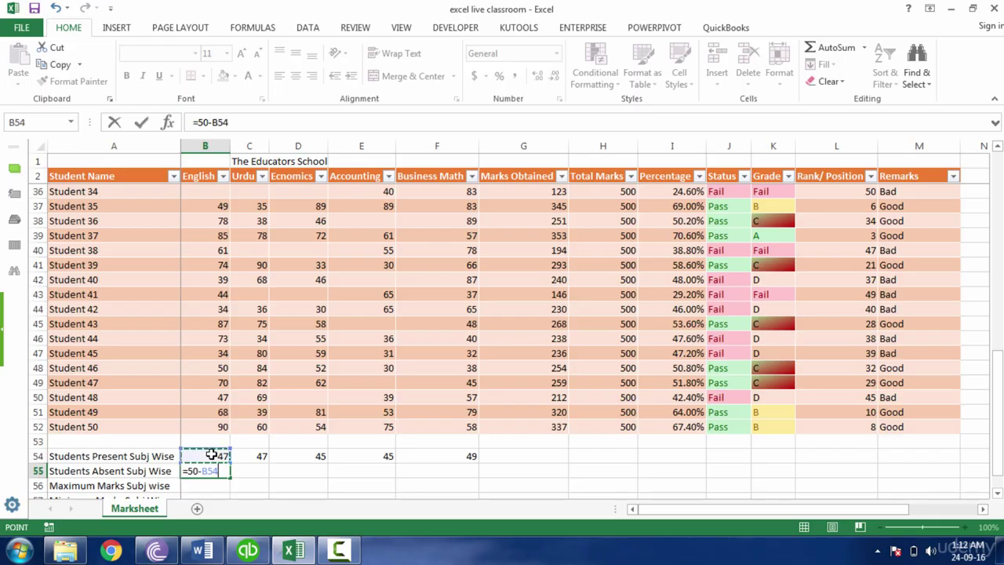
pyautogui.press('Return')
pyautogui.press('Up')
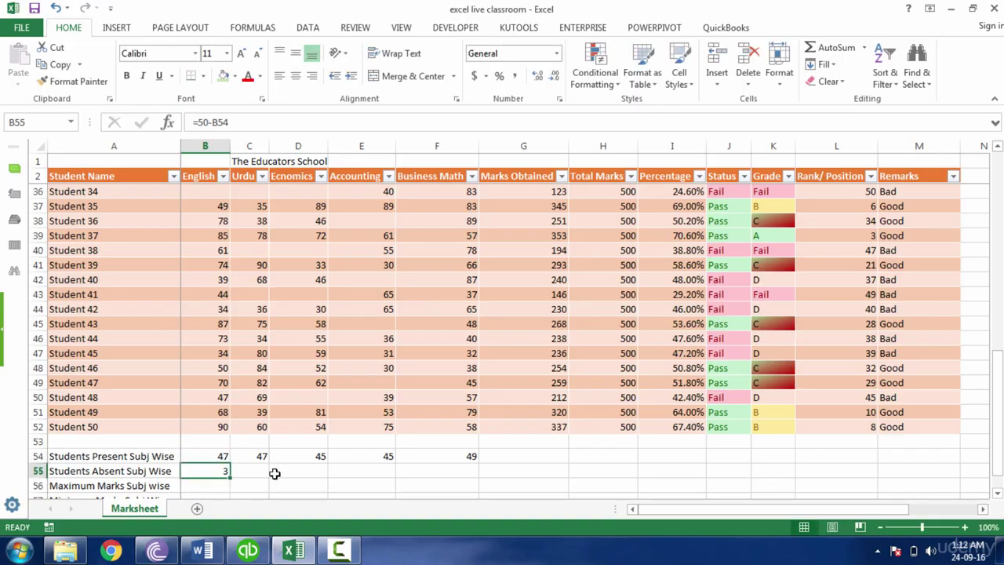
pyautogui.press('Delete')
# Enter =COUNTBLANK(B3:B52) in B55 to count the students absent in English.
pyautogui.write('=co')
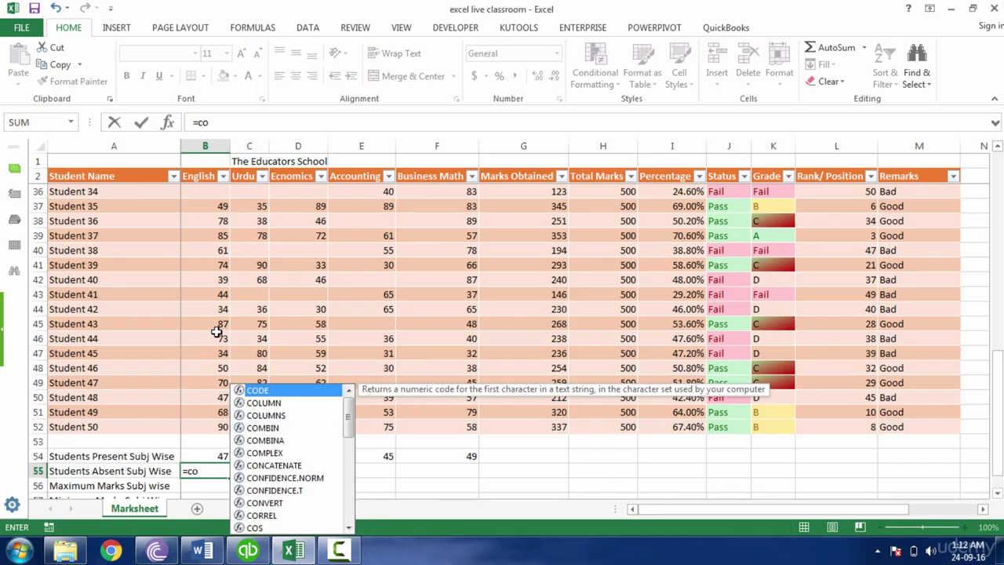
pyautogui.write('unt')
pyautogui.press('Down')
pyautogui.press('Down')
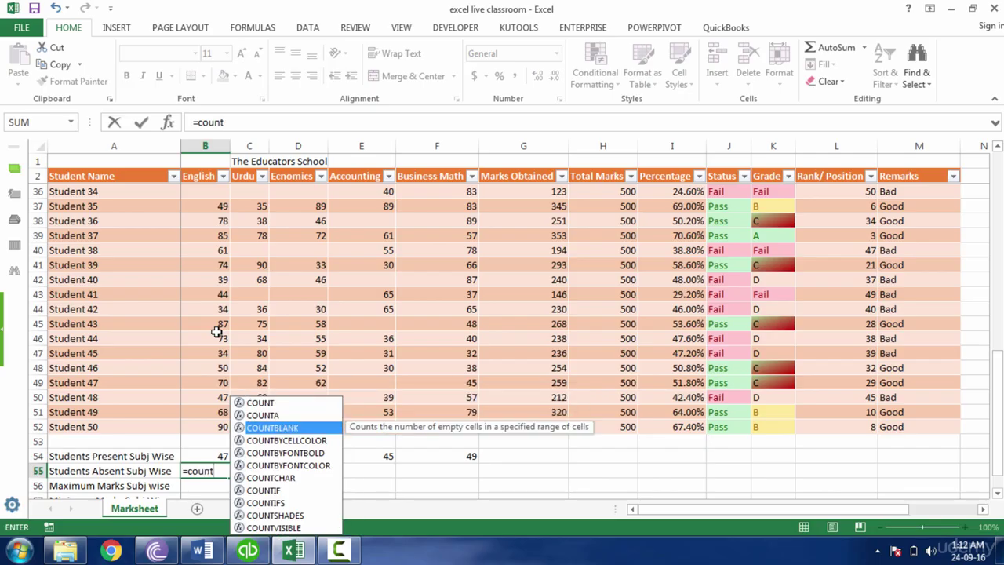
pyautogui.press('Tab')
pyautogui.press('Up')
pyautogui.press('Up')
pyautogui.press('Up')
pyautogui.press('Up')
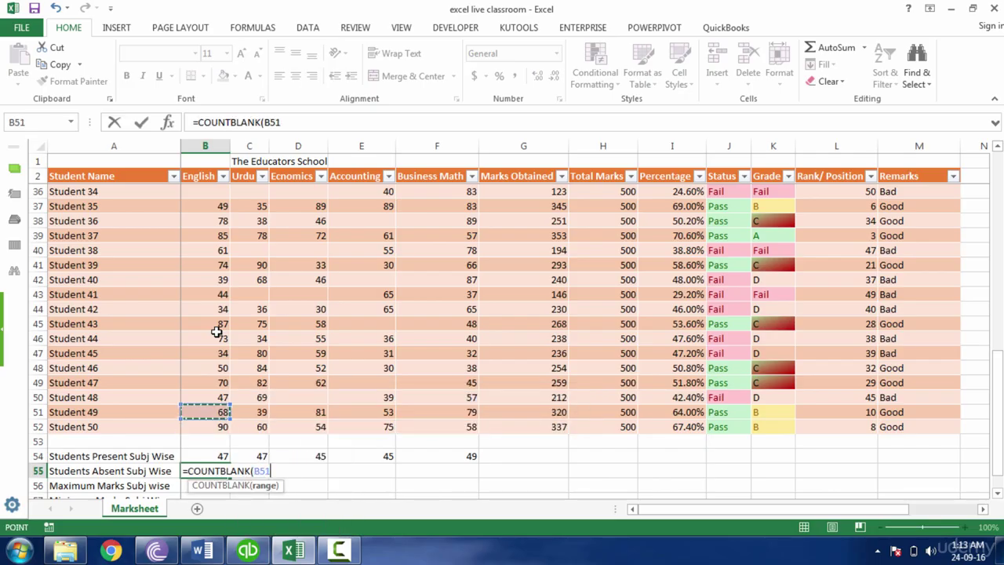
pyautogui.press('Down')
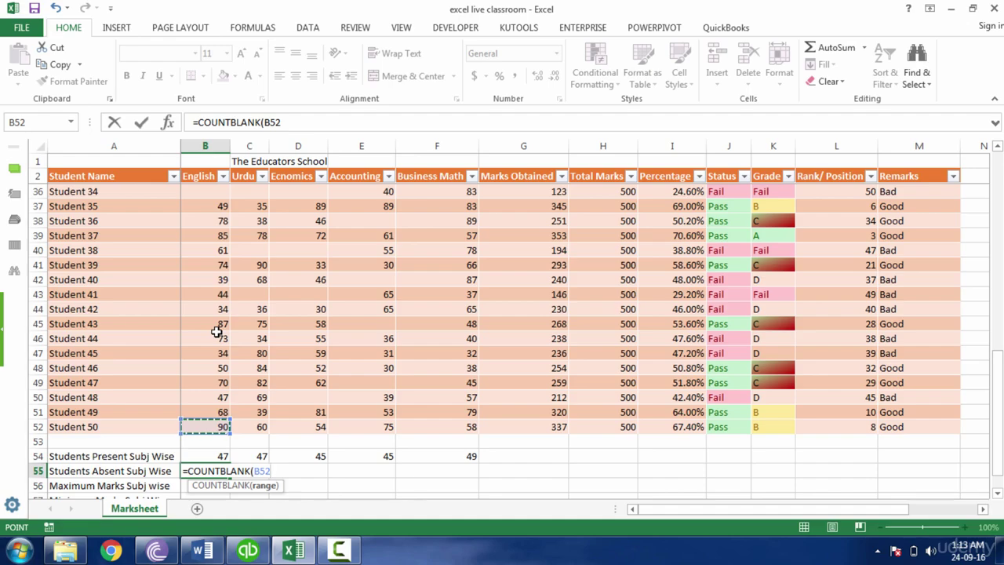
pyautogui.hotkey('ctrl', 'shift', 'Up')
pyautogui.hotkey('ctrl', 'shift', 'Up')
pyautogui.hotkey('ctrl', 'shift', 'Up')
pyautogui.hotkey('ctrl', 'shift', 'Up')
pyautogui.hotkey('ctrl', 'shift', 'Up')
pyautogui.hotkey('ctrl', 'shift', 'Up')
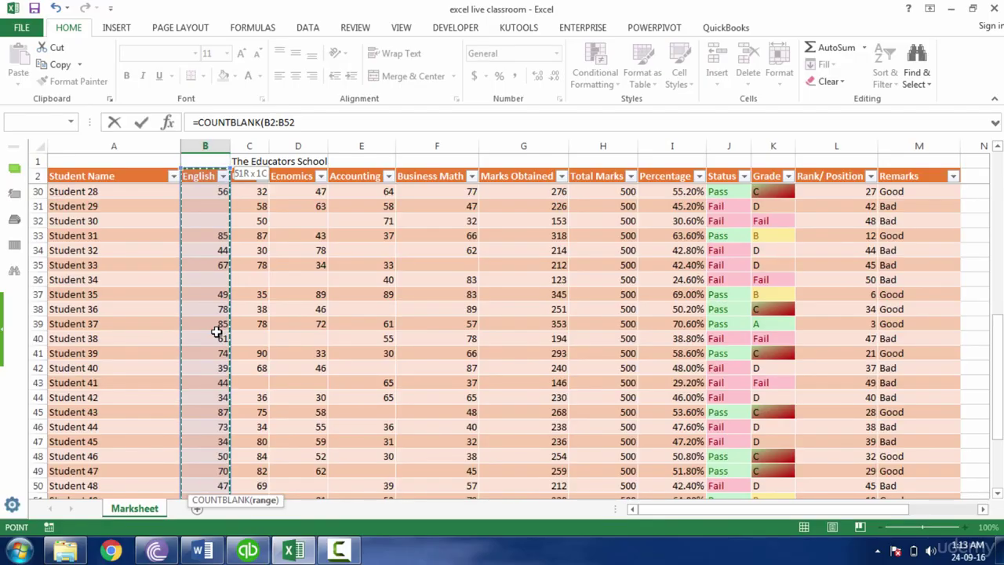
pyautogui.hotkey('shift', 'Down')
pyautogui.hotkey('shift', 'Down')
pyautogui.press('Return')
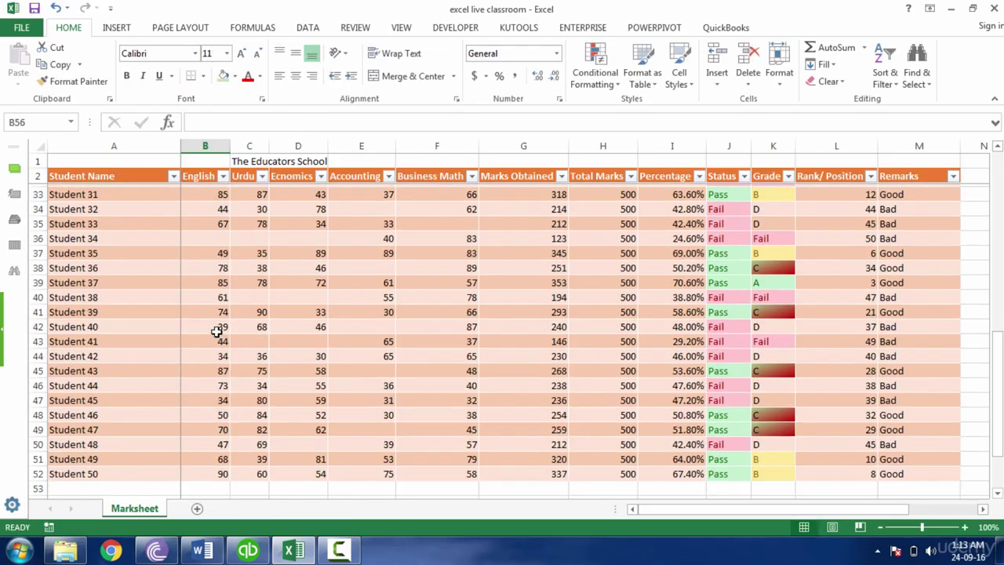
# Fill the COUNTBLANK formula from B55 across to F55 for the other four subjects.
pyautogui.press('Up')
pyautogui.hotkey('shift', 'Right')
pyautogui.hotkey('shift', 'Right')
pyautogui.hotkey('shift', 'Right')
pyautogui.hotkey('shift', 'Right')
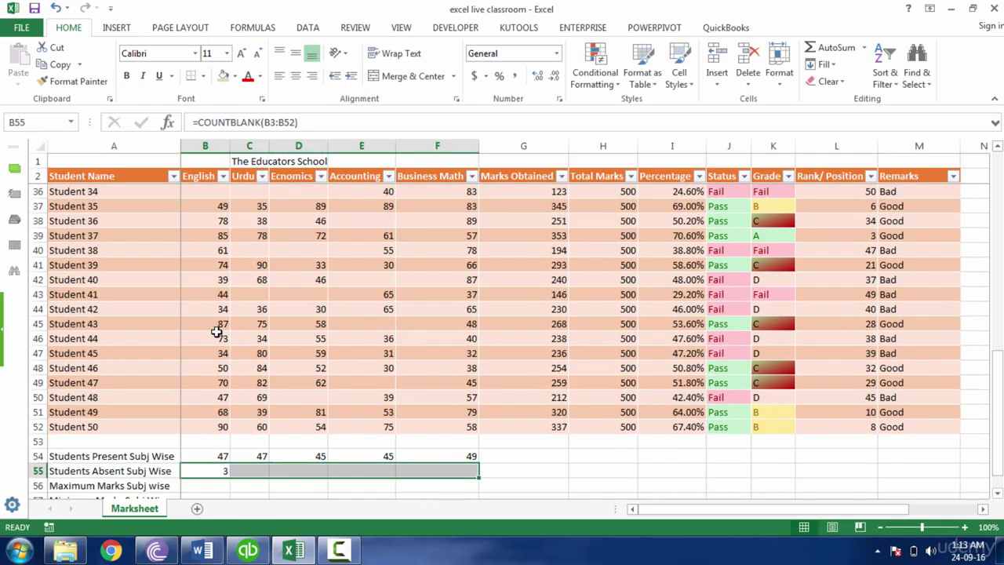
pyautogui.hotkey('ctrl', 'r')
pyautogui.press('Down')
pyautogui.press('Down')
pyautogui.press('Down')
pyautogui.press('Down')
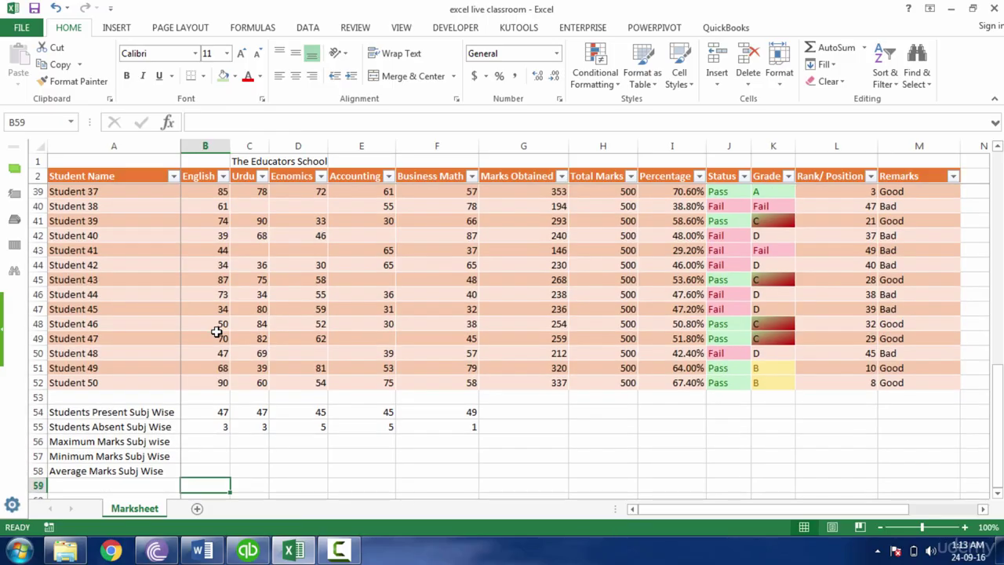
# Enter =MAX(B3:B52) in B56 to find the maximum English marks.
pyautogui.click(213, 443)
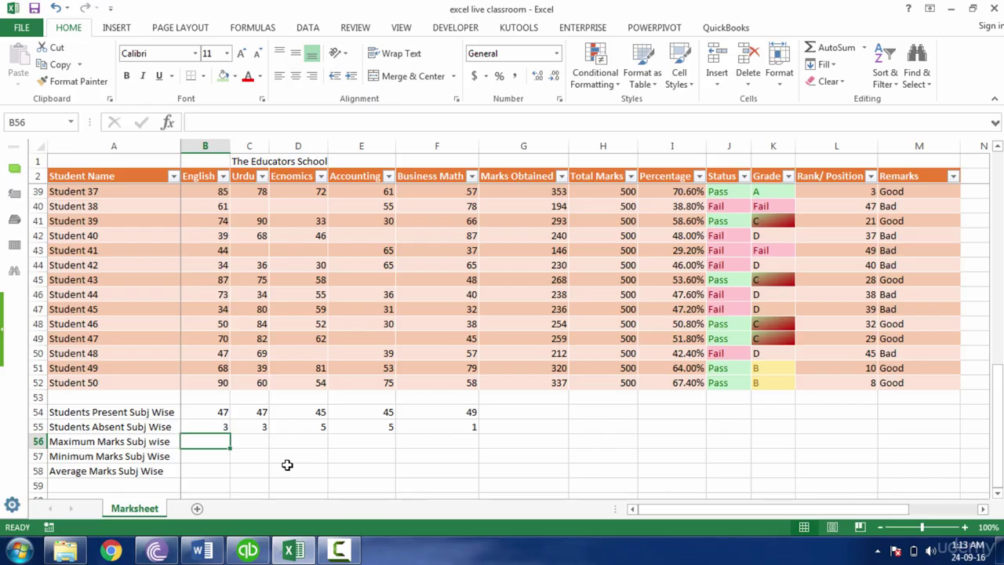
pyautogui.write('=max')
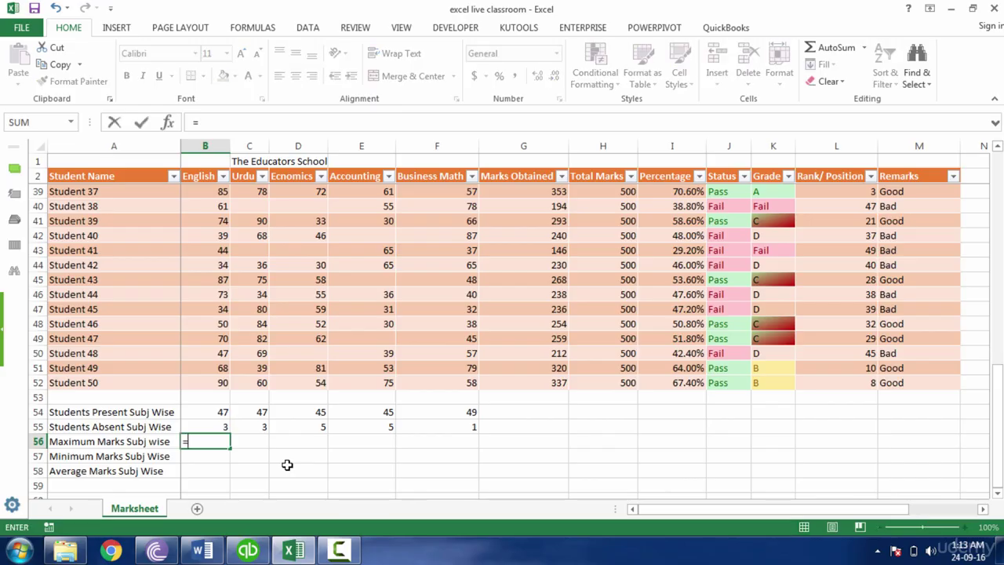
pyautogui.press('Tab')
pyautogui.press('Up')
pyautogui.press('Up')
pyautogui.press('Up')
pyautogui.press('Up')
pyautogui.press('Up')
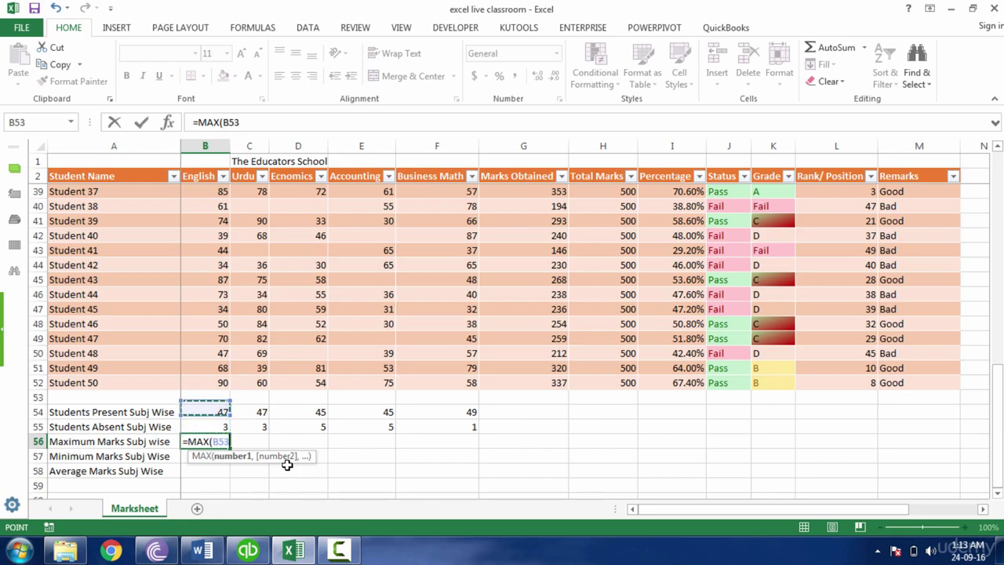
pyautogui.press('Down')
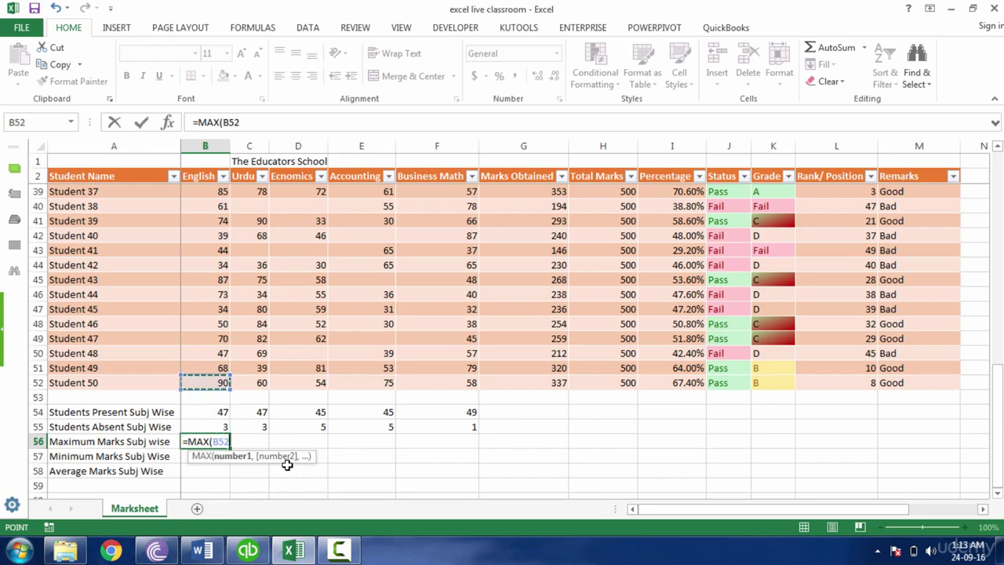
pyautogui.hotkey('ctrl', 'shift', 'Up')
pyautogui.hotkey('ctrl', 'shift', 'Up')
pyautogui.hotkey('ctrl', 'shift', 'Up')
pyautogui.hotkey('ctrl', 'shift', 'Up')
pyautogui.hotkey('ctrl', 'shift', 'Up')
pyautogui.hotkey('ctrl', 'shift', 'Up')
pyautogui.hotkey('shift', 'Down')
pyautogui.hotkey('shift', 'Down')
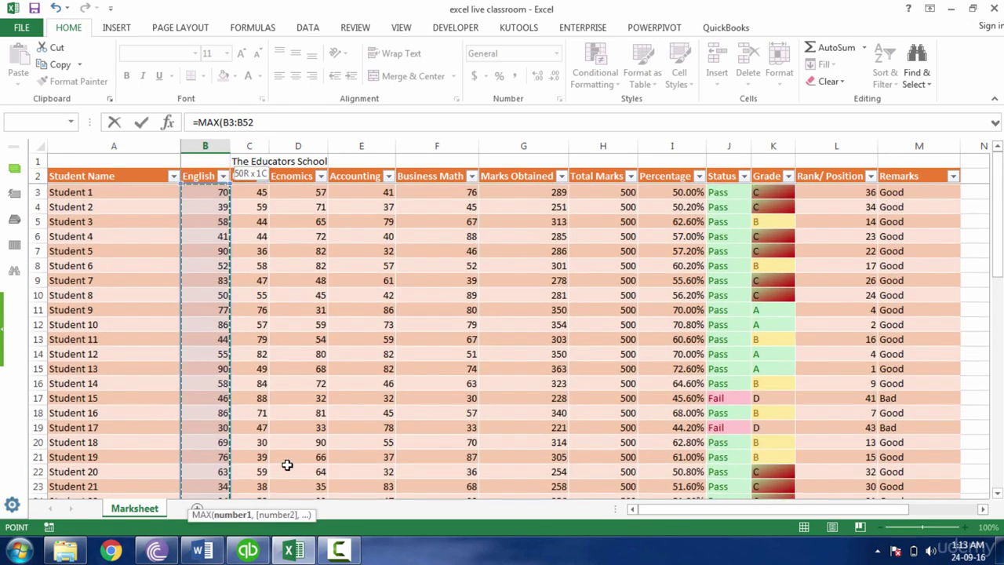
pyautogui.press('Return')
# Fill the MAX formula from B56 across to F56 for the other four subjects.
pyautogui.press('Up')
pyautogui.hotkey('shift', 'Right')
pyautogui.hotkey('shift', 'Right')
pyautogui.hotkey('shift', 'Right')
pyautogui.hotkey('shift', 'Right')
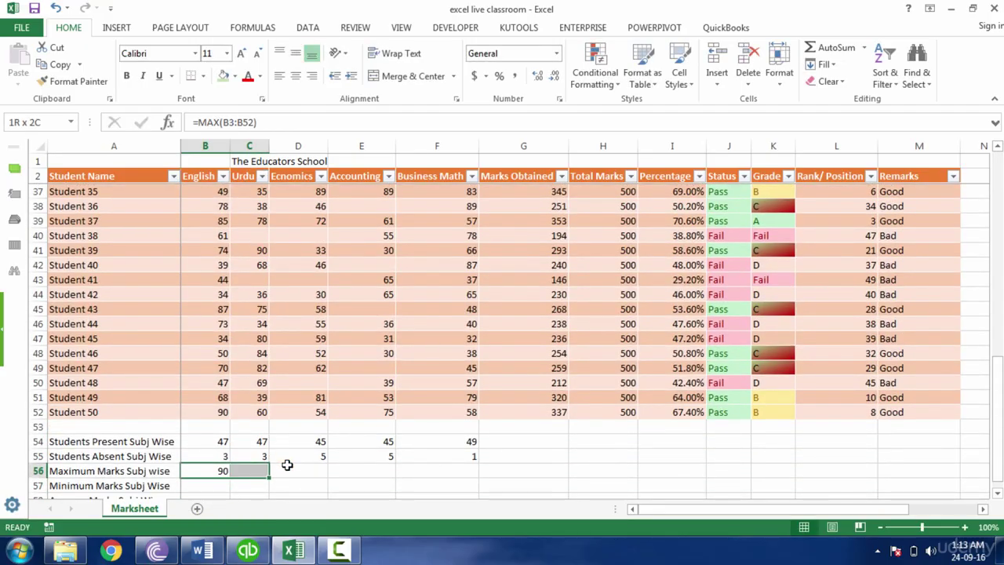
pyautogui.write('r')
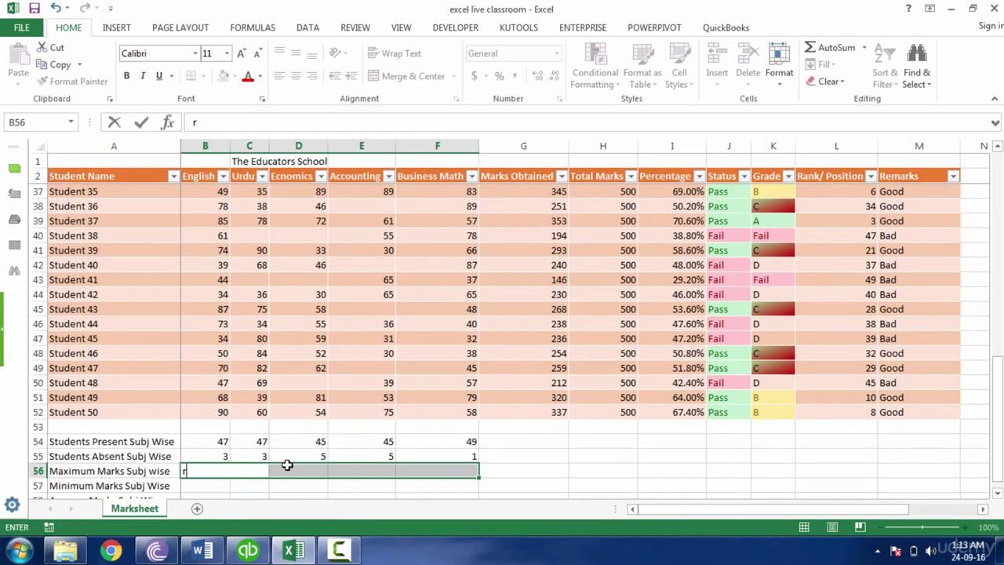
pyautogui.press('Escape')
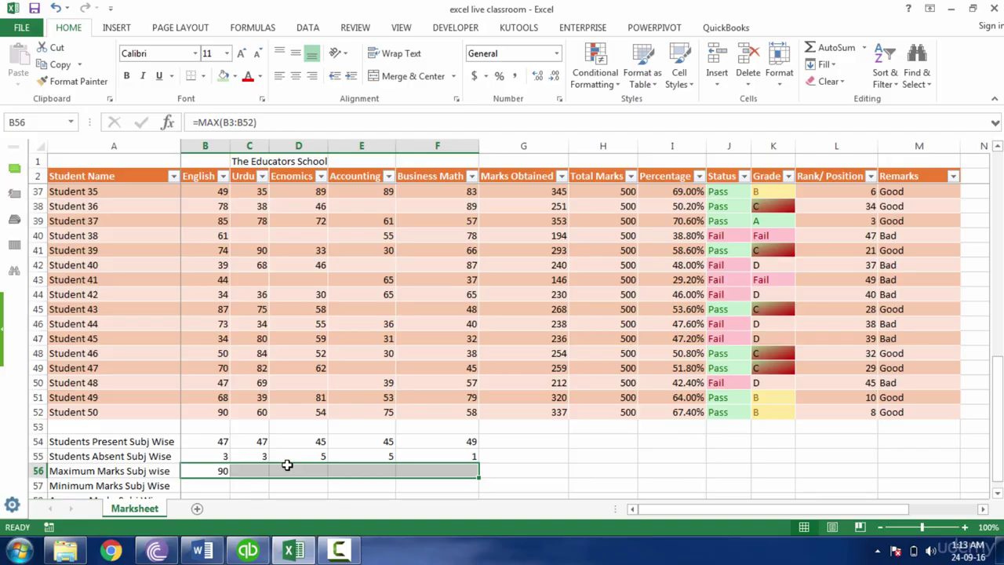
pyautogui.hotkey('ctrl', 'r')
# Enter =MIN(B3:B52) in B57 to find the minimum English marks.
pyautogui.press('Down')
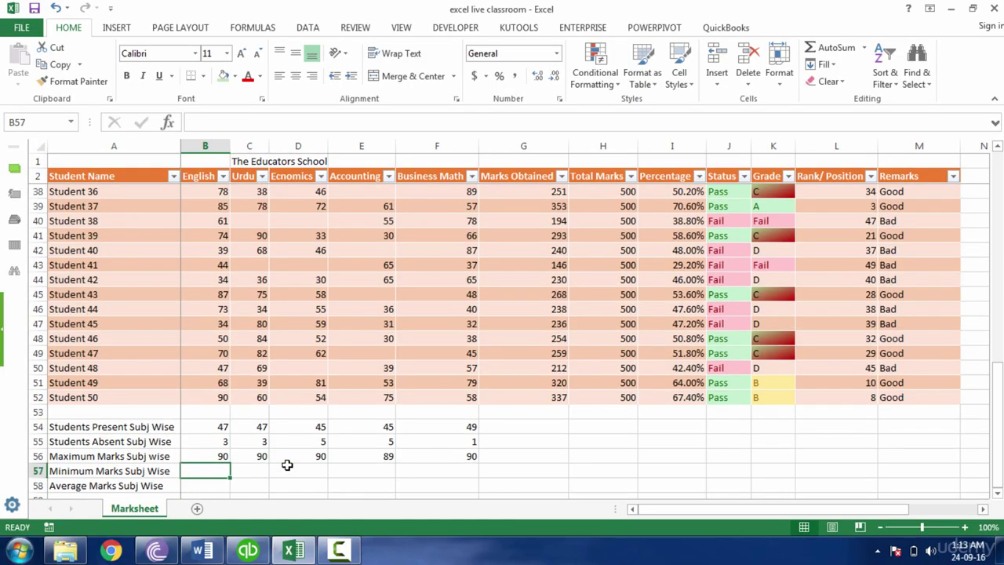
pyautogui.write('=min')
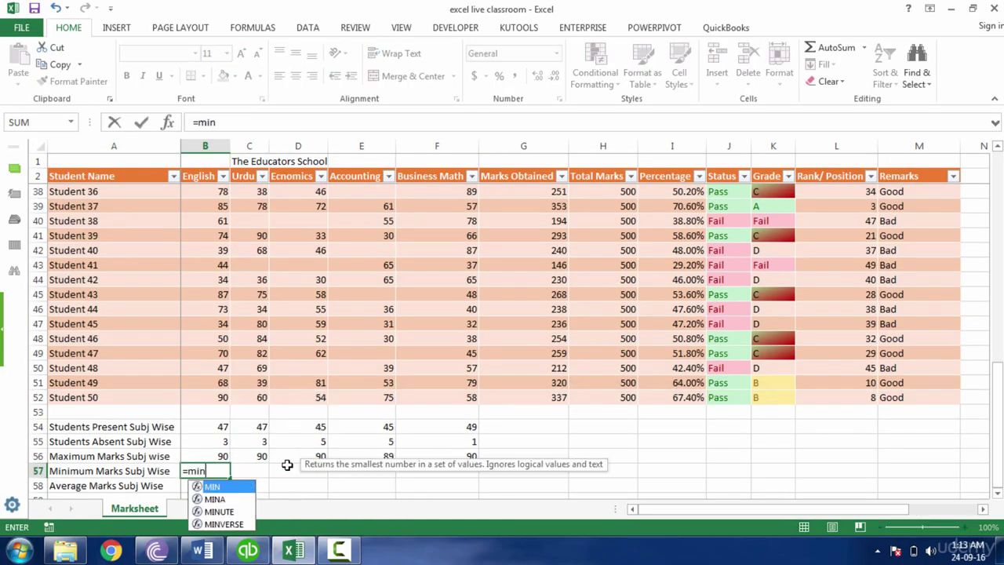
pyautogui.write('(')
pyautogui.press('Up')
pyautogui.press('Up')
pyautogui.press('Up')
pyautogui.press('Up')
pyautogui.press('Up')
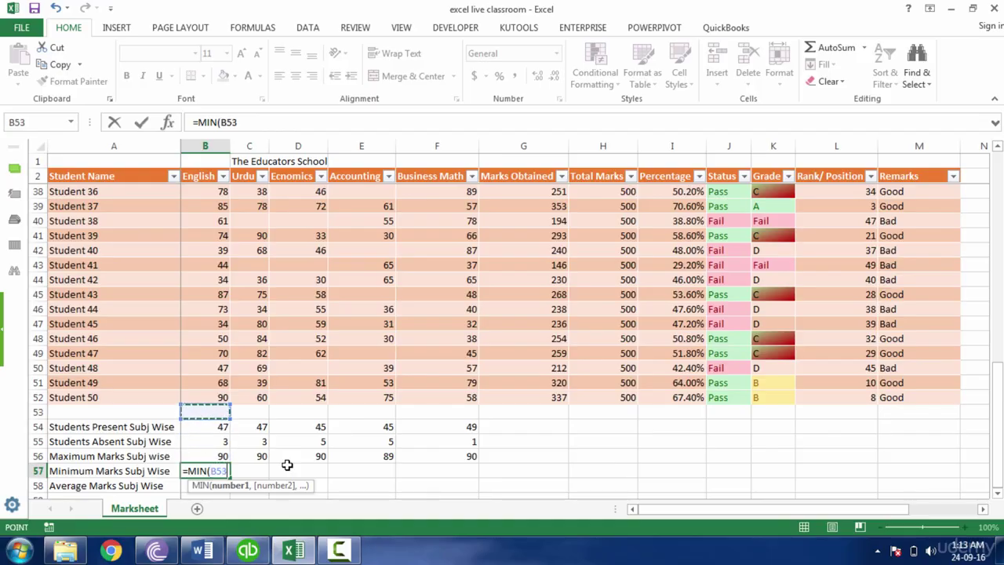
pyautogui.hotkey('ctrl', 'shift', 'Up')
pyautogui.hotkey('ctrl', 'shift', 'Up')
pyautogui.hotkey('ctrl', 'shift', 'Up')
pyautogui.hotkey('ctrl', 'shift', 'Up')
pyautogui.hotkey('ctrl', 'shift', 'Up')
pyautogui.hotkey('ctrl', 'shift', 'Up')
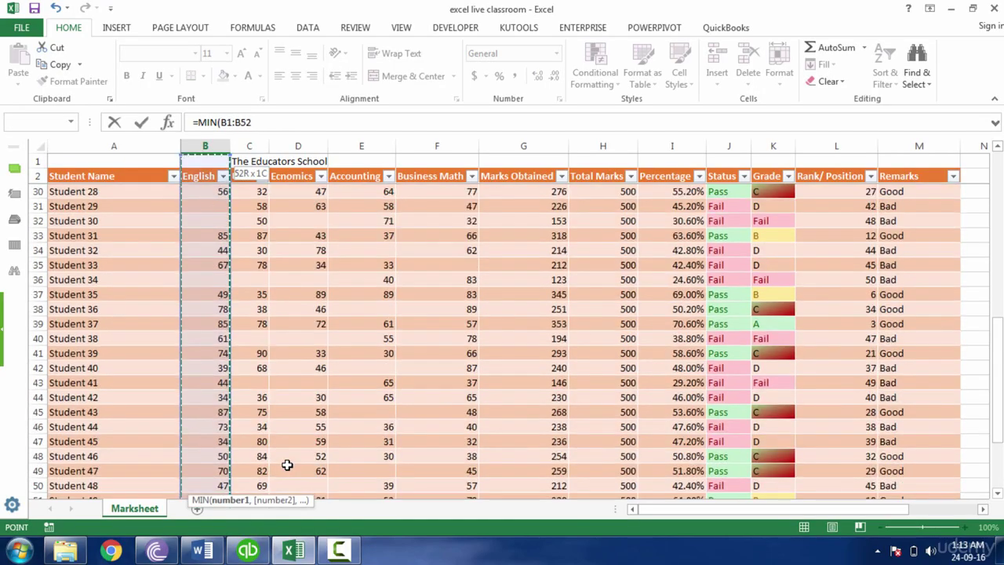
pyautogui.hotkey('shift', 'Down')
pyautogui.hotkey('shift', 'Down')
pyautogui.hotkey('ctrl', 'Return')
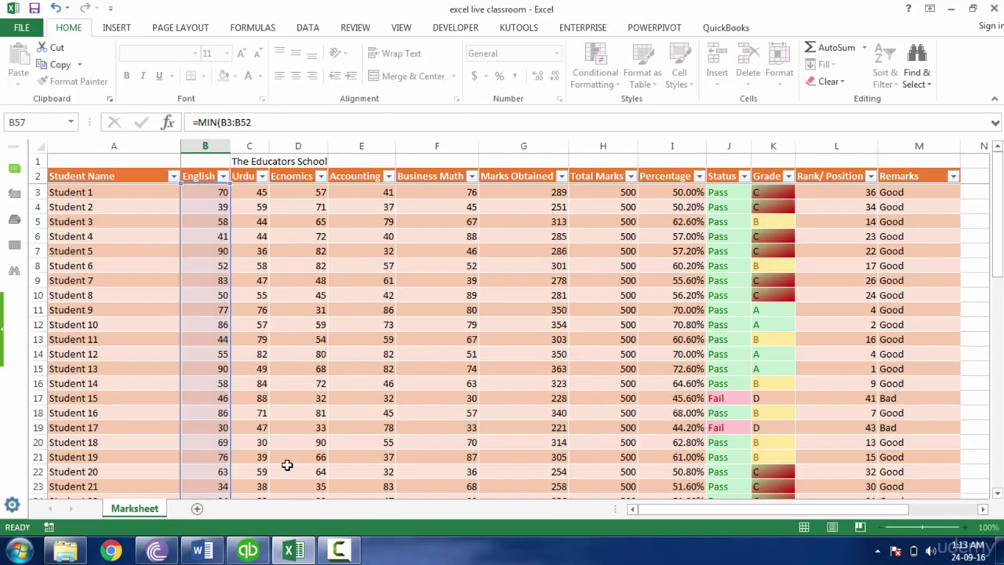
# Fill the MIN formula from B57 across to F57 for the other four subjects.
pyautogui.hotkey('shift', 'Right')
pyautogui.hotkey('shift', 'Right')
pyautogui.hotkey('shift', 'Right')
pyautogui.hotkey('shift', 'Right')
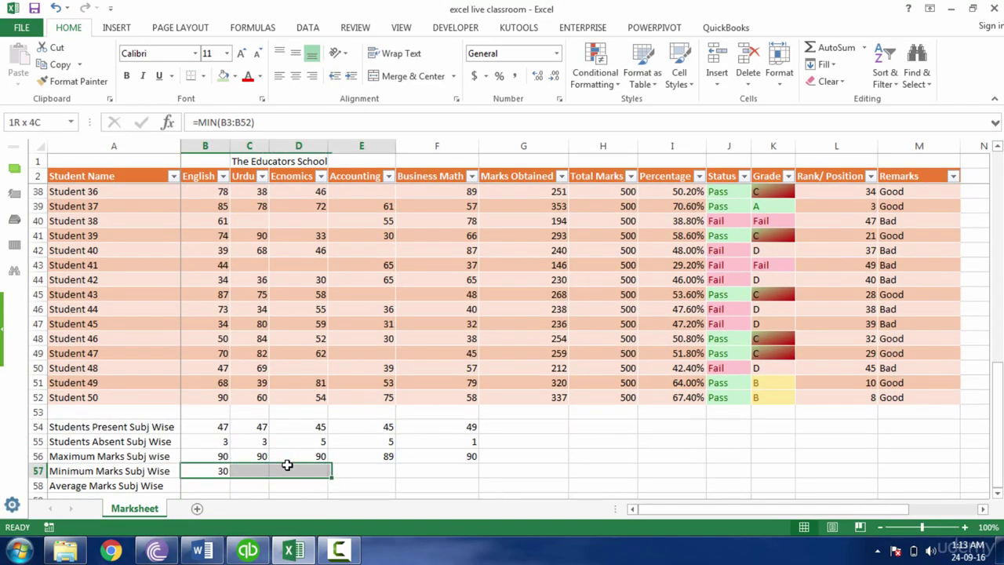
pyautogui.hotkey('ctrl', 'r')
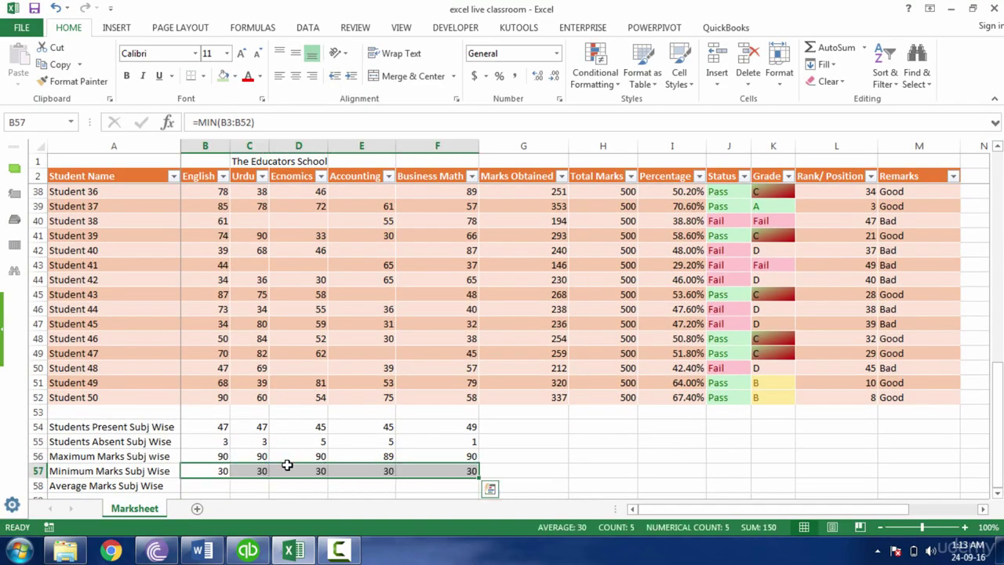
# Enter =AVERAGE(B3:B52) in B58 to calculate the average English marks.
pyautogui.press('Down')
pyautogui.press('Down')
pyautogui.press('Up')
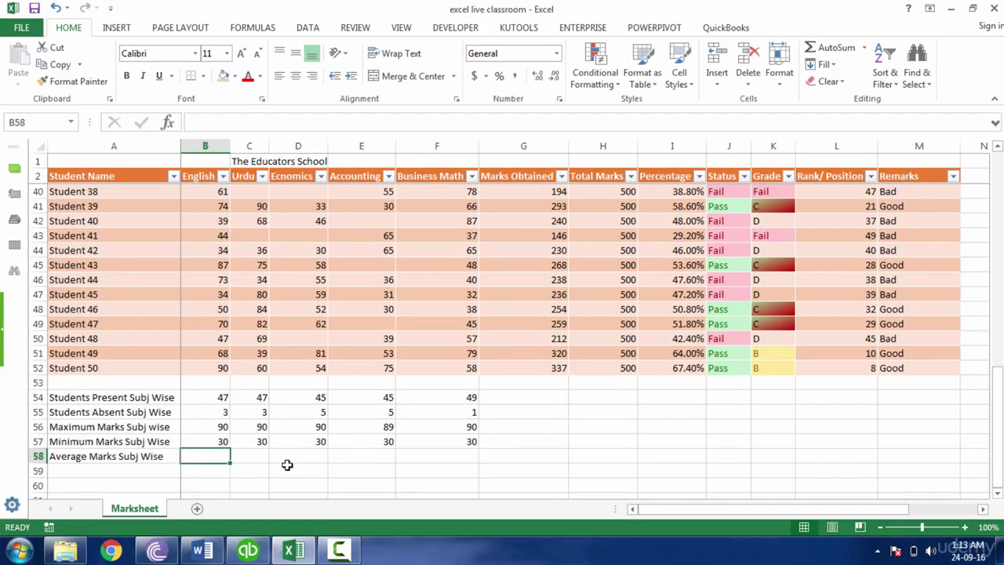
pyautogui.write('=averag')
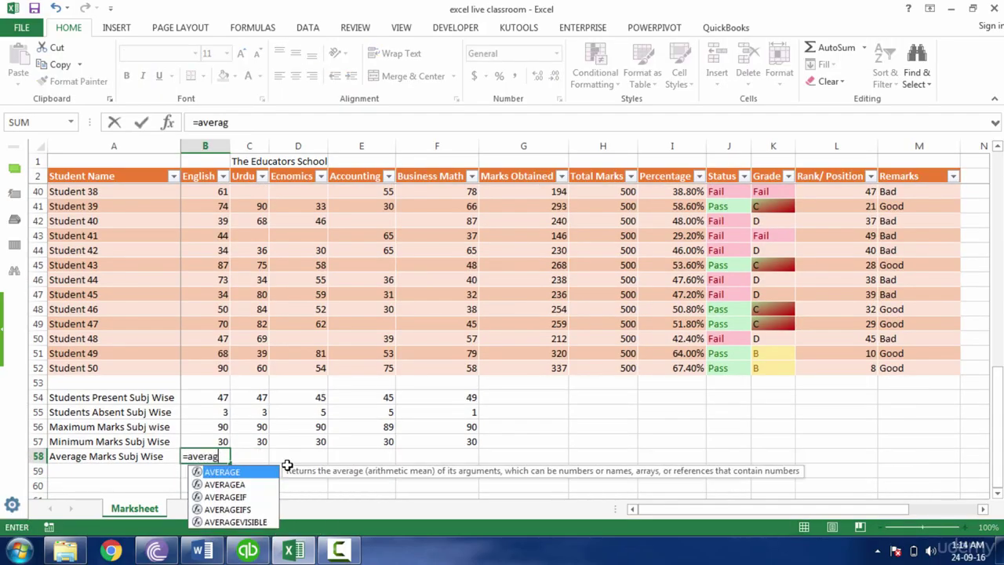
pyautogui.press('Tab')
pyautogui.press('Up')
pyautogui.press('Up')
pyautogui.press('Up')
pyautogui.press('Up')
pyautogui.press('Up')
pyautogui.press('Up')
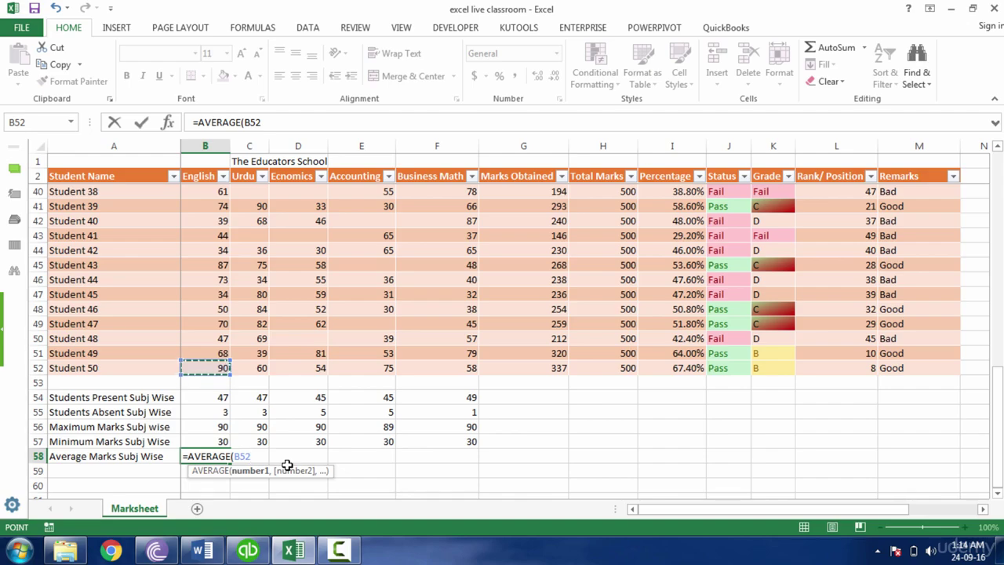
pyautogui.hotkey('ctrl', 'shift', 'Up')
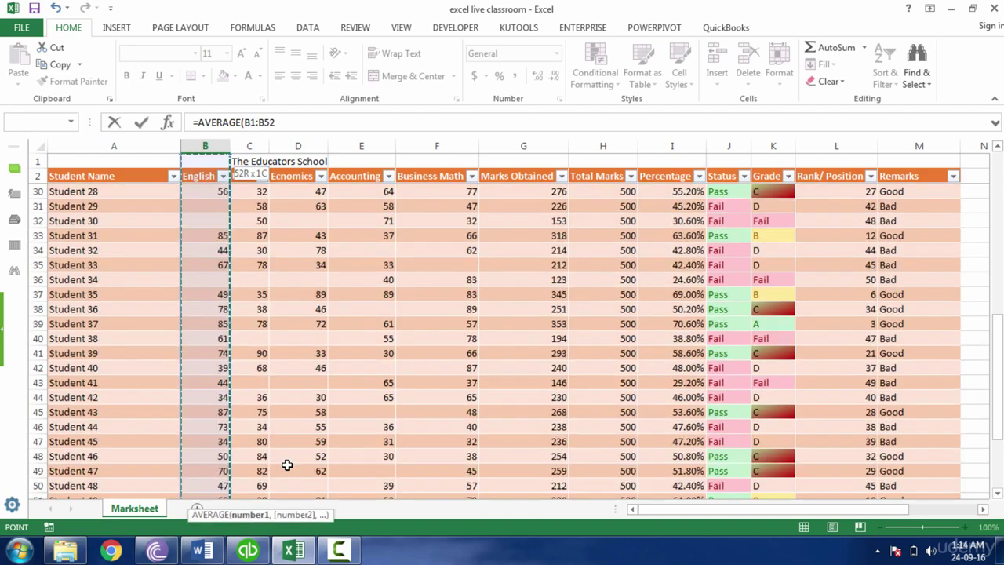
pyautogui.hotkey('shift', 'Down')
pyautogui.hotkey('shift', 'Down')
pyautogui.press('Return')
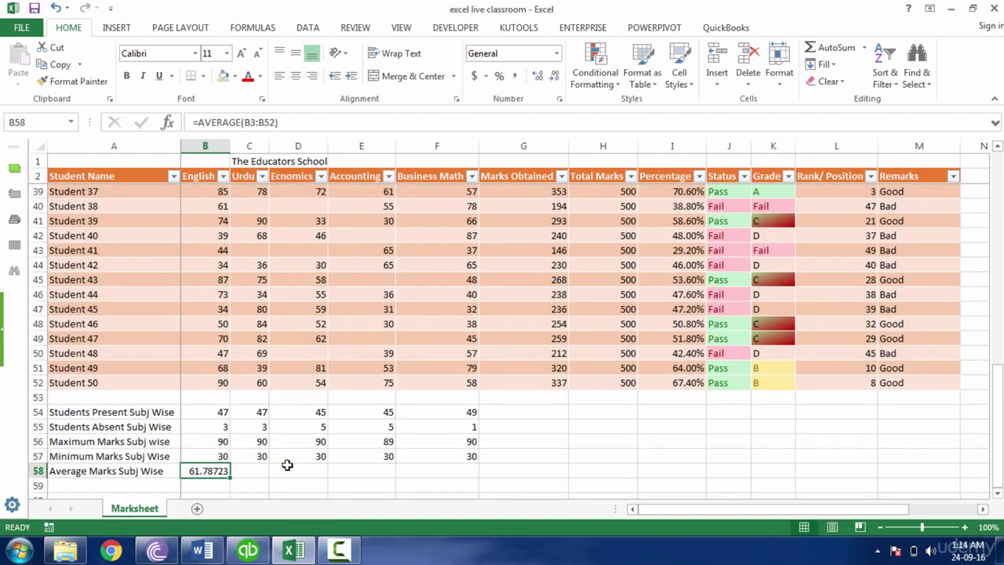
# Fill the AVERAGE formula from B58 across to F58 for the other four subjects.
pyautogui.hotkey('shift', 'Right')
pyautogui.hotkey('shift', 'Right')
pyautogui.hotkey('shift', 'Right')
pyautogui.hotkey('shift', 'Right')
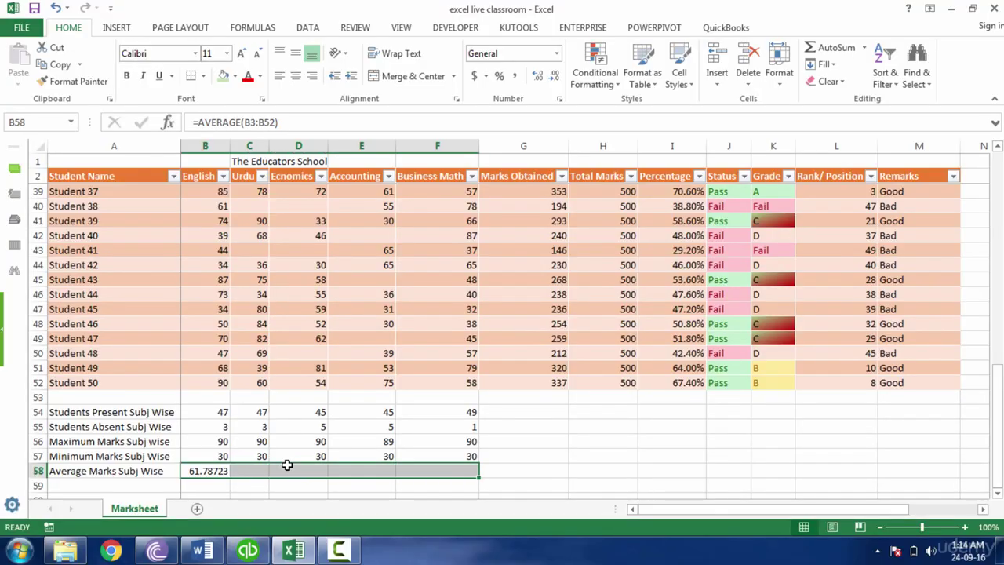
pyautogui.hotkey('ctrl', 'r')
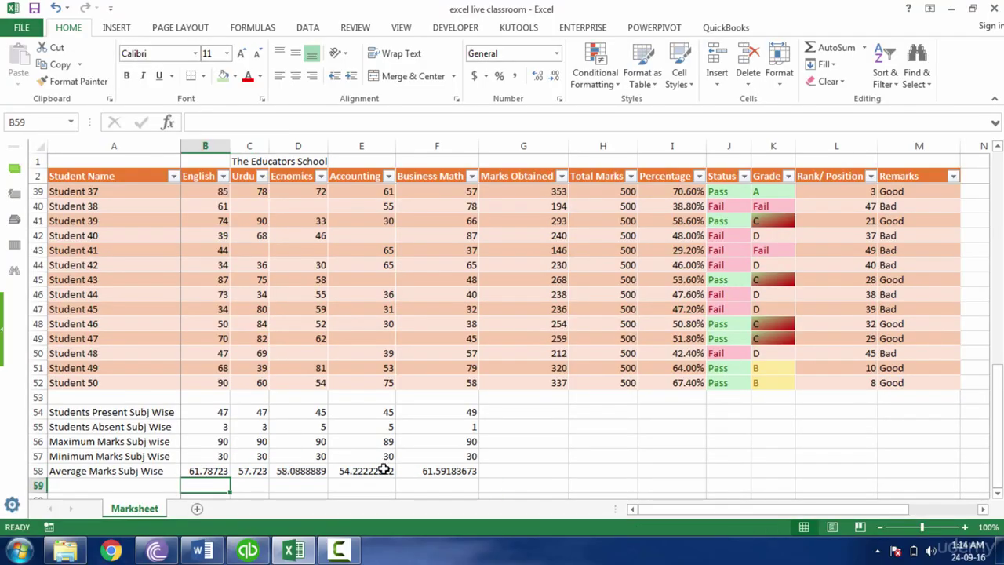
# Reduce the average marks in B58:F58 to two decimal places.
pyautogui.click(353, 472)
pyautogui.click(444, 473)
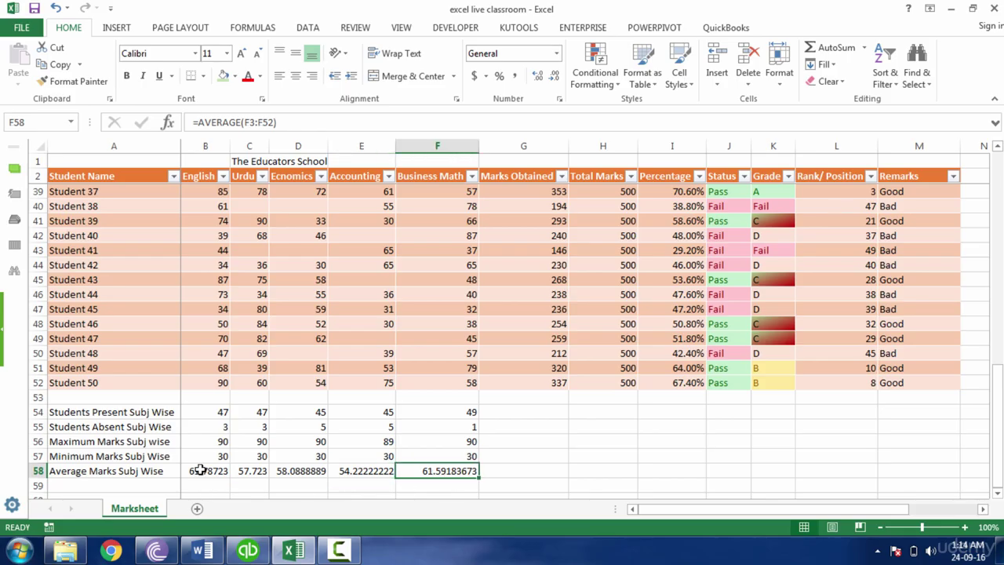
pyautogui.moveTo(202, 471); pyautogui.dragTo(447, 473)
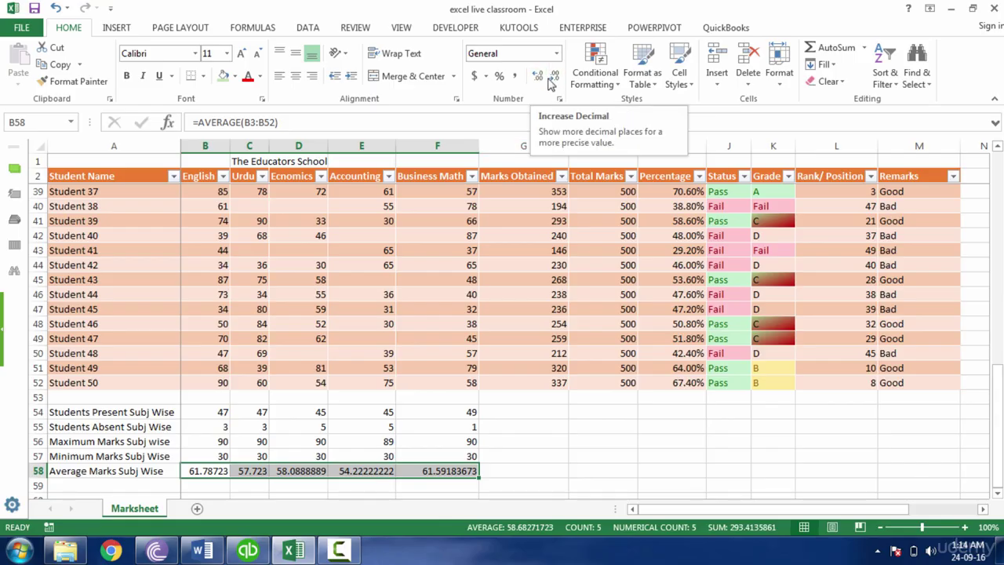
pyautogui.click(554, 82)
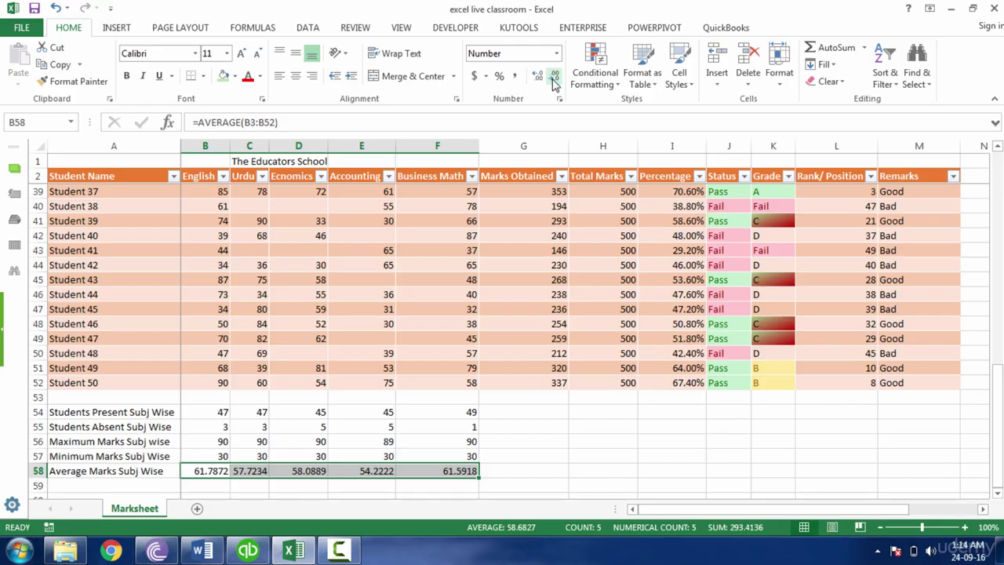
pyautogui.click(554, 81)
pyautogui.click(554, 81)
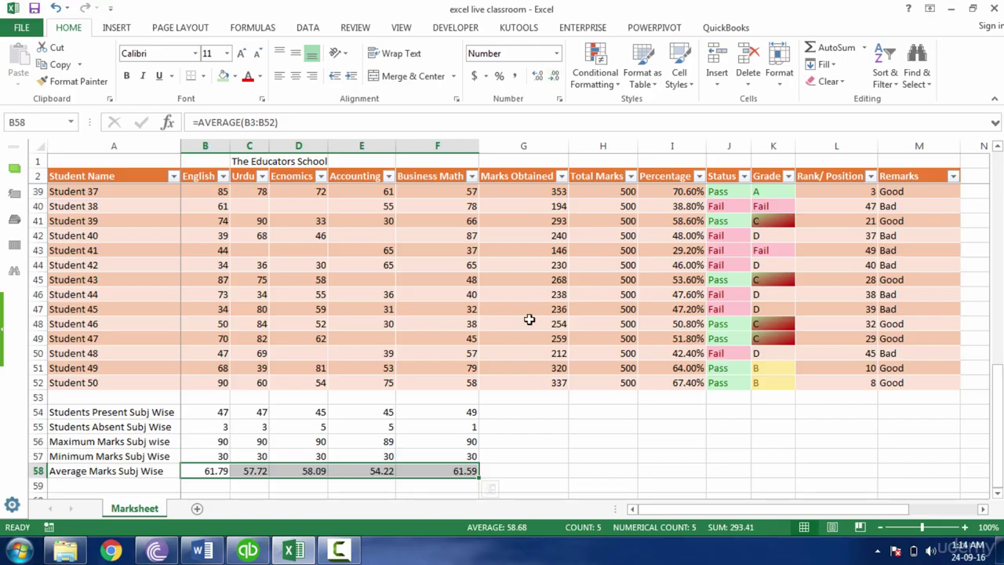
pyautogui.click(501, 457)
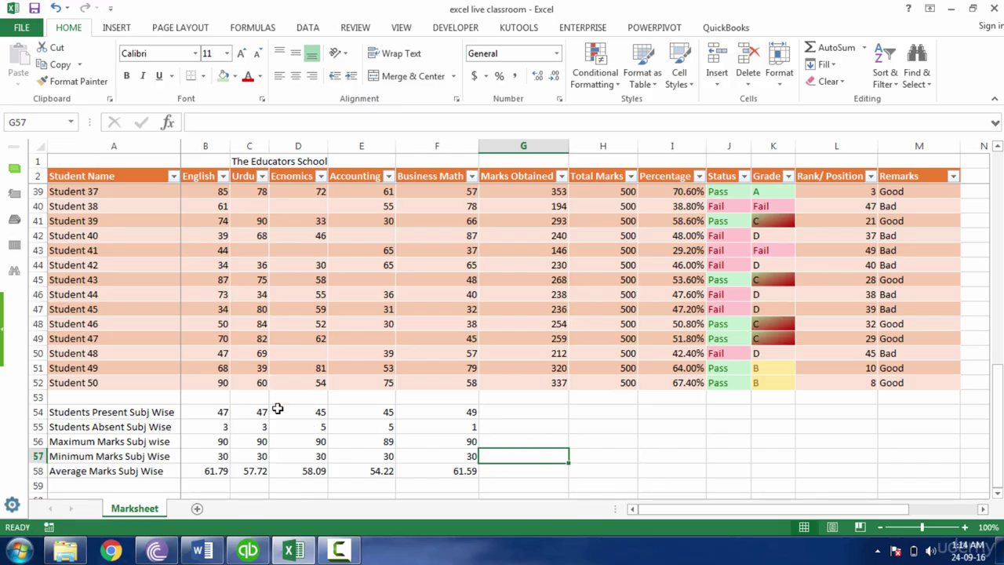
# Create a table from the summary range A54:F58 without marking its first row as headers.
pyautogui.moveTo(131, 413); pyautogui.dragTo(454, 473)
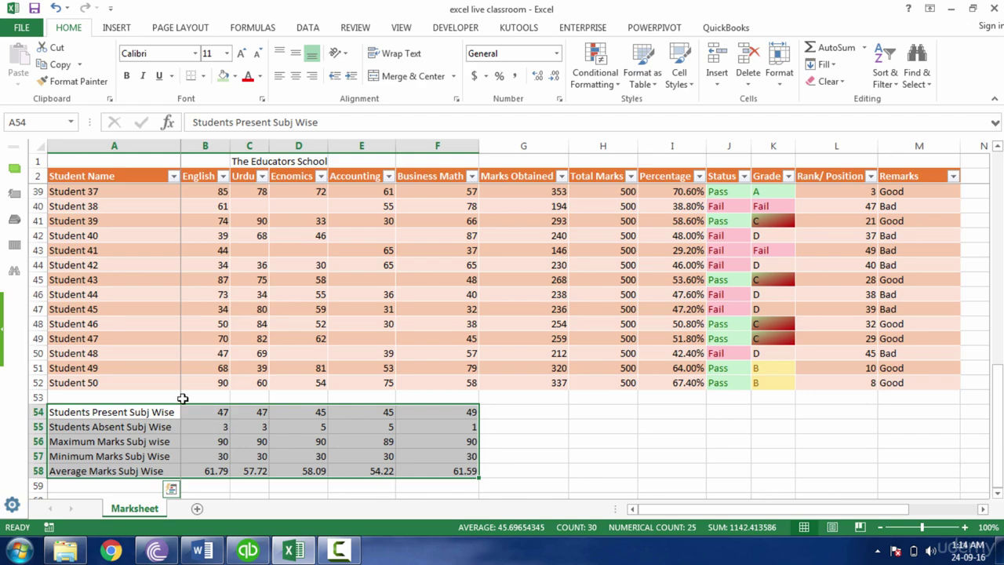
pyautogui.hotkey('ctrl', 't')
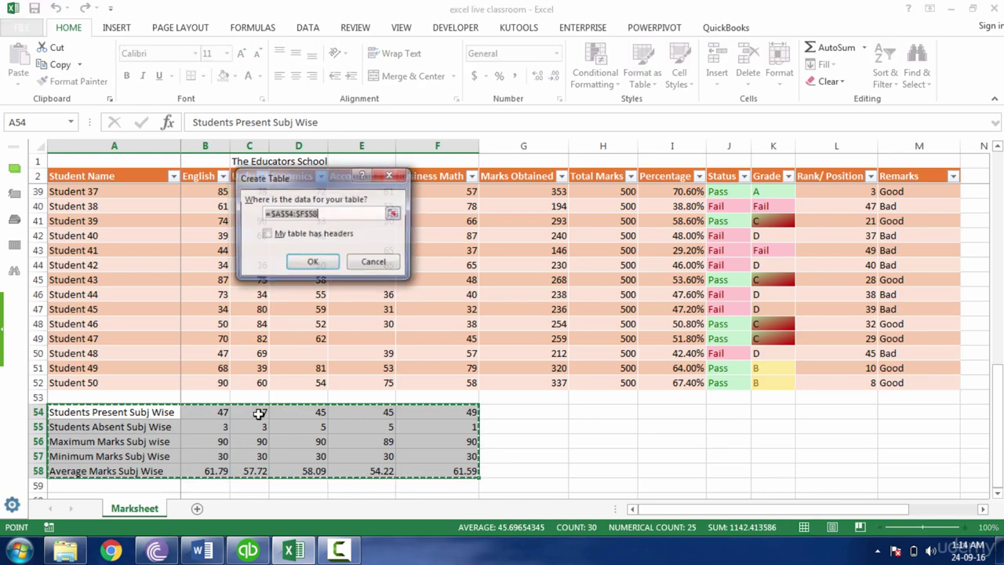
pyautogui.press('Return')
pyautogui.click(350, 437)
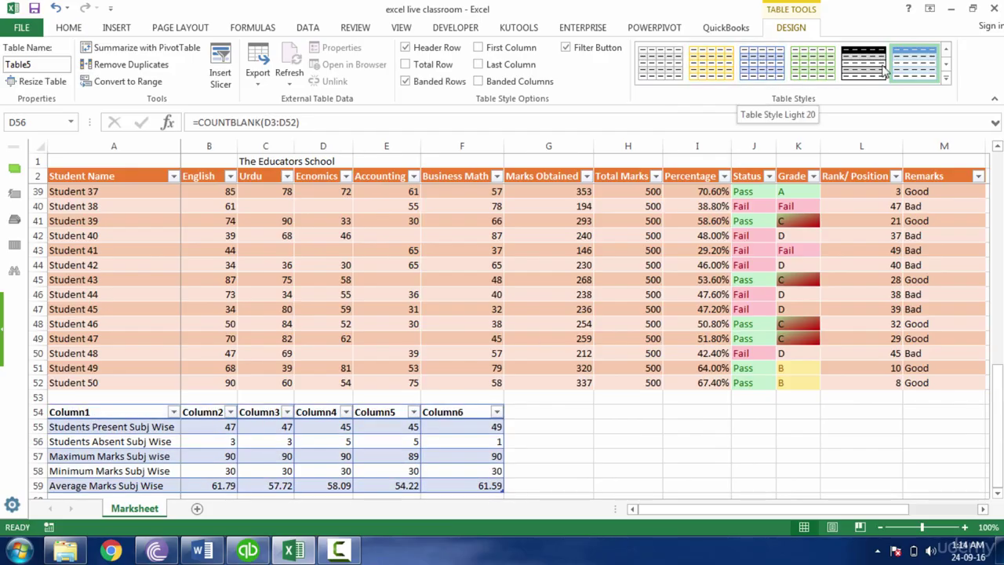
# Apply the orange medium table style with fully shaded, darker banded rows to the subject-wise summary table.
pyautogui.click(946, 78)
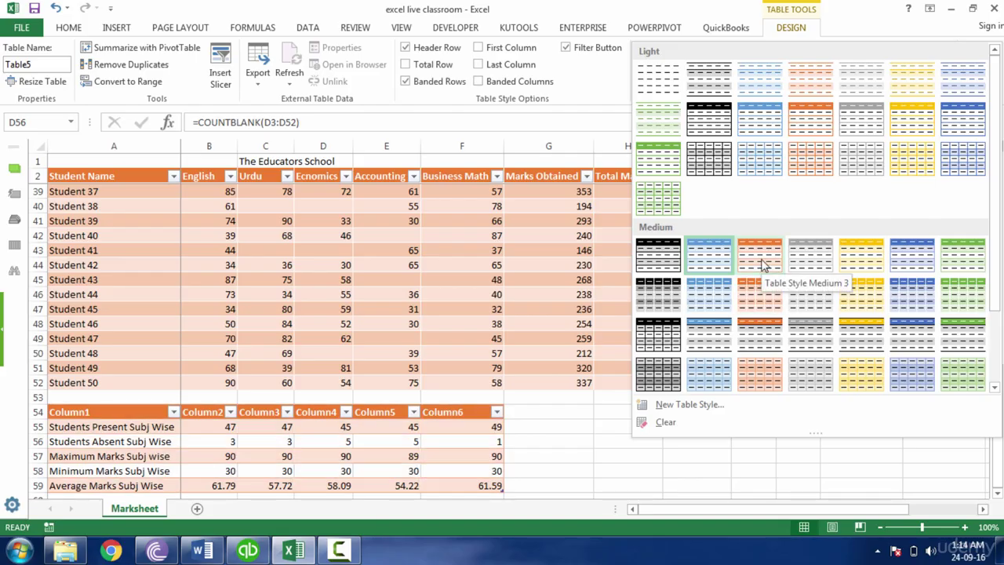
pyautogui.click(771, 382)
pyautogui.click(743, 498)
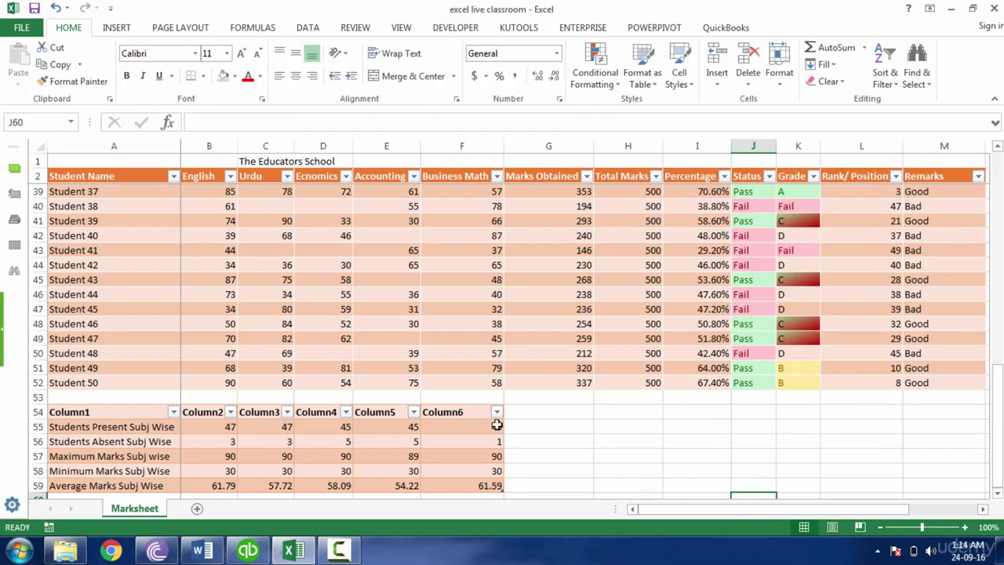
pyautogui.click(77, 414)
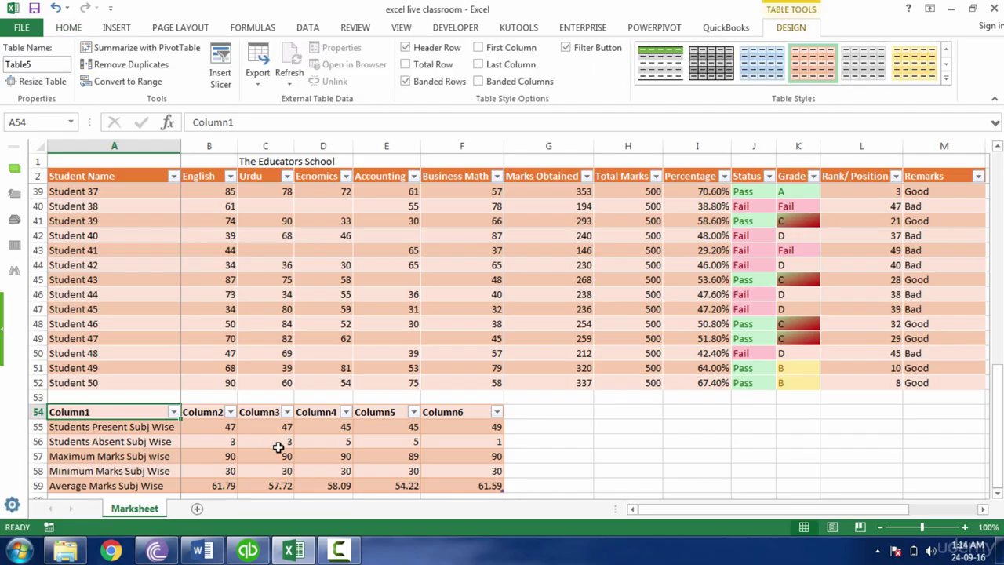
pyautogui.click(668, 473)
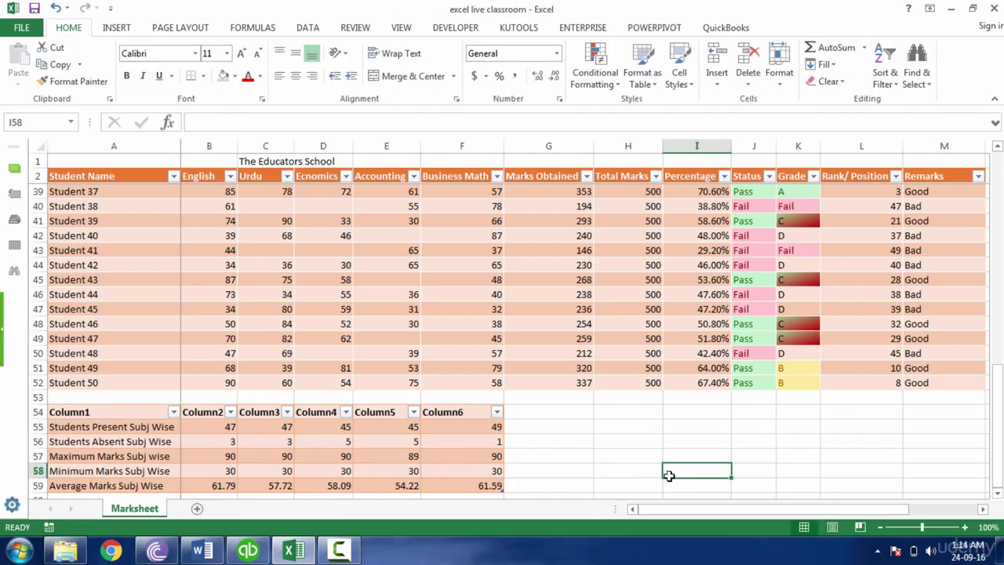
pyautogui.click(155, 411)
pyautogui.click(222, 427)
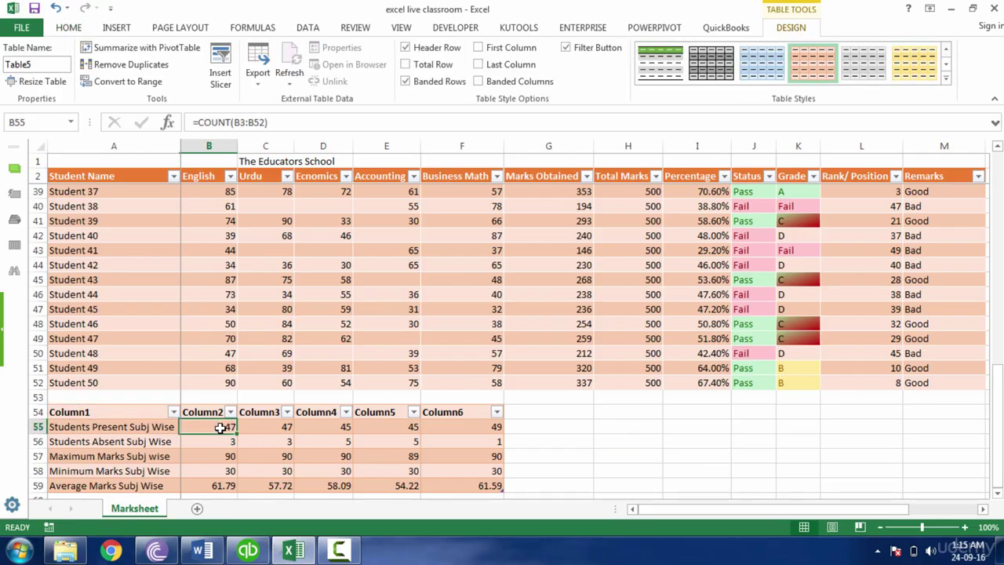
# Convert the subject-wise summary table A54:F59 to a normal range.
pyautogui.click(135, 410)
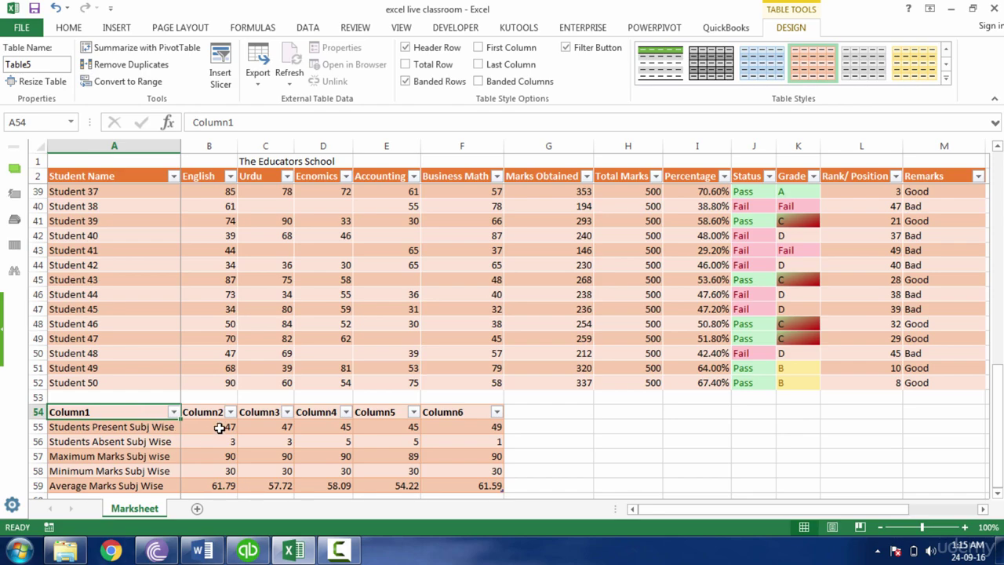
pyautogui.hotkey('ctrl', 'a')
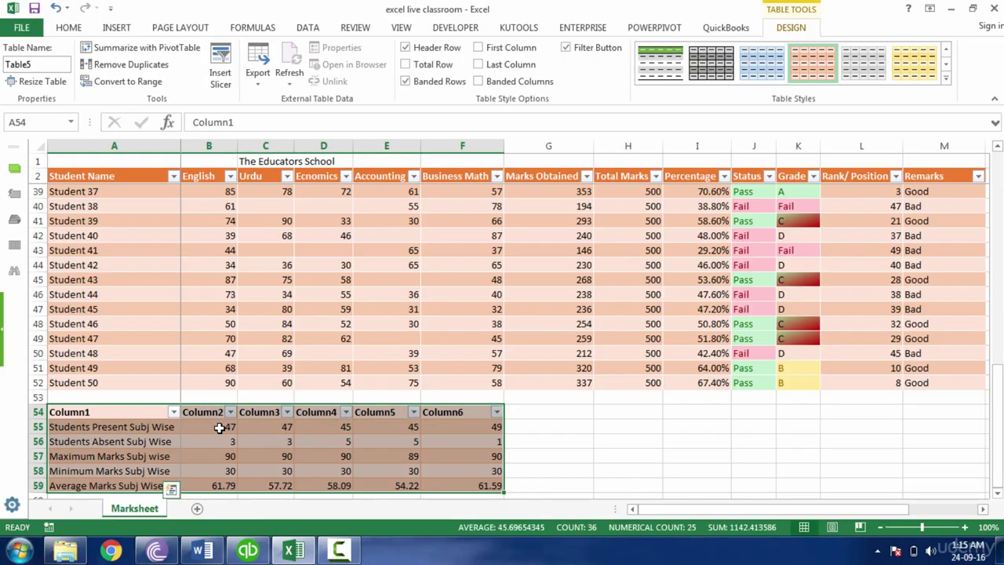
pyautogui.rightClick(345, 463)
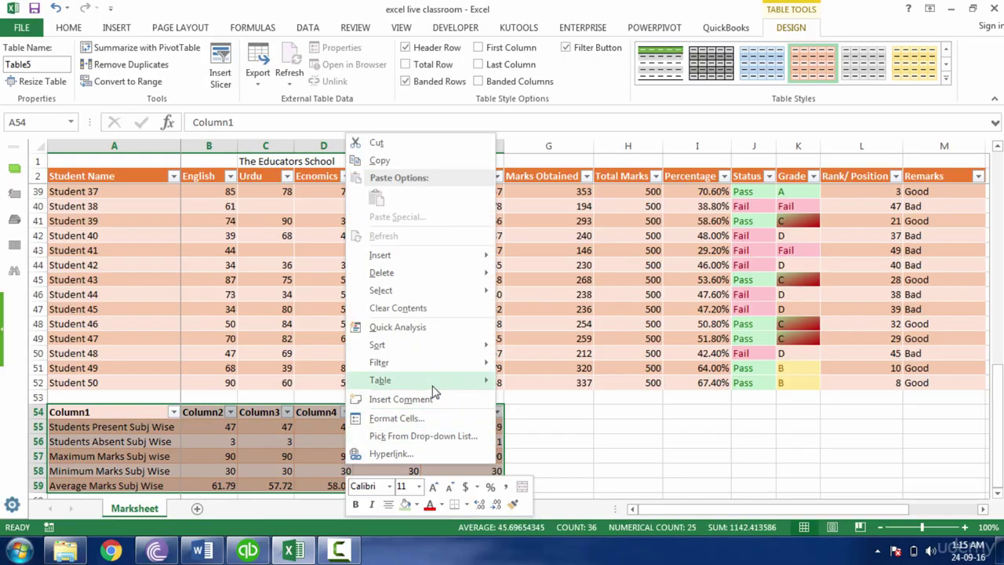
pyautogui.moveTo(436, 390)
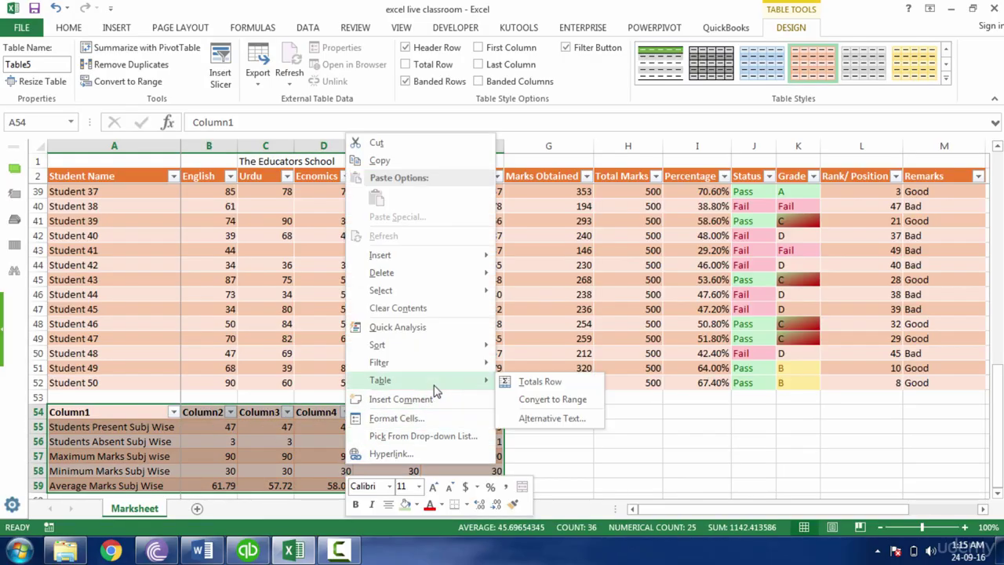
pyautogui.click(524, 402)
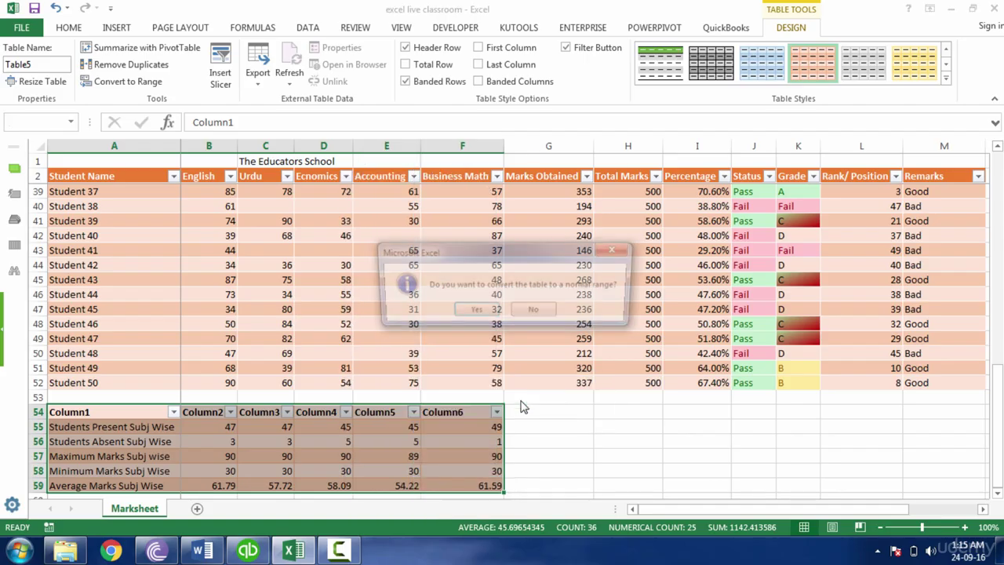
pyautogui.click(475, 312)
pyautogui.click(414, 453)
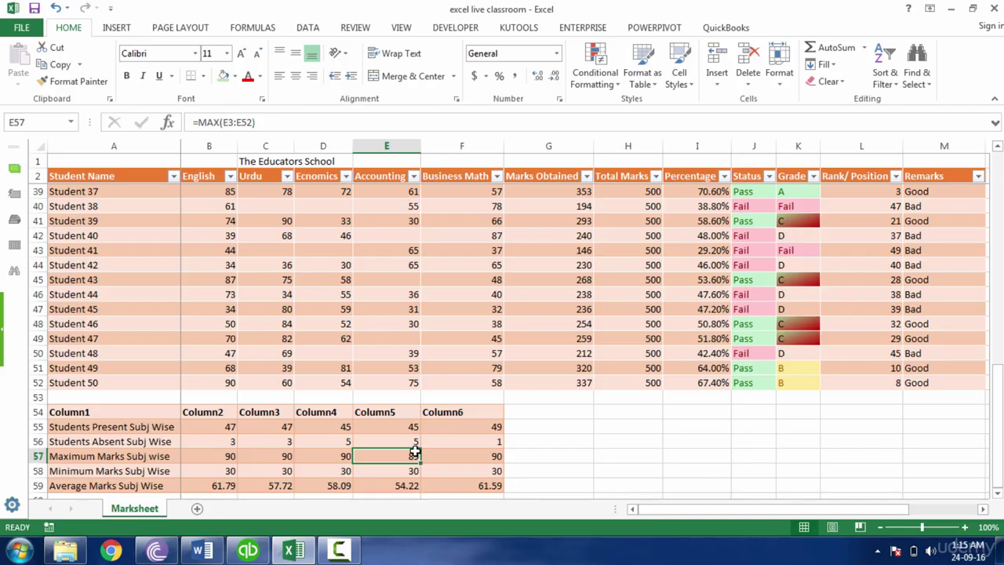
pyautogui.click(285, 445)
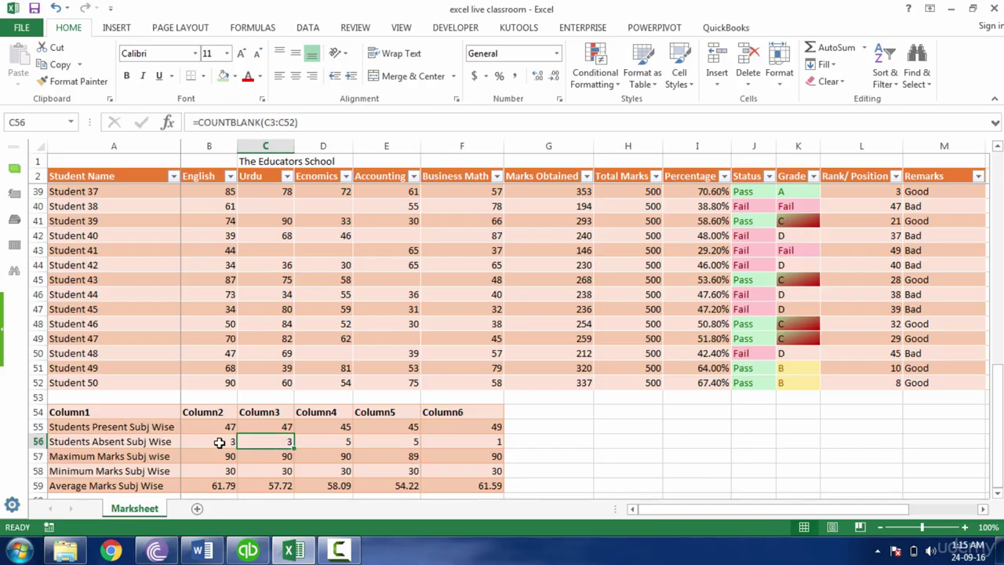
pyautogui.click(244, 280)
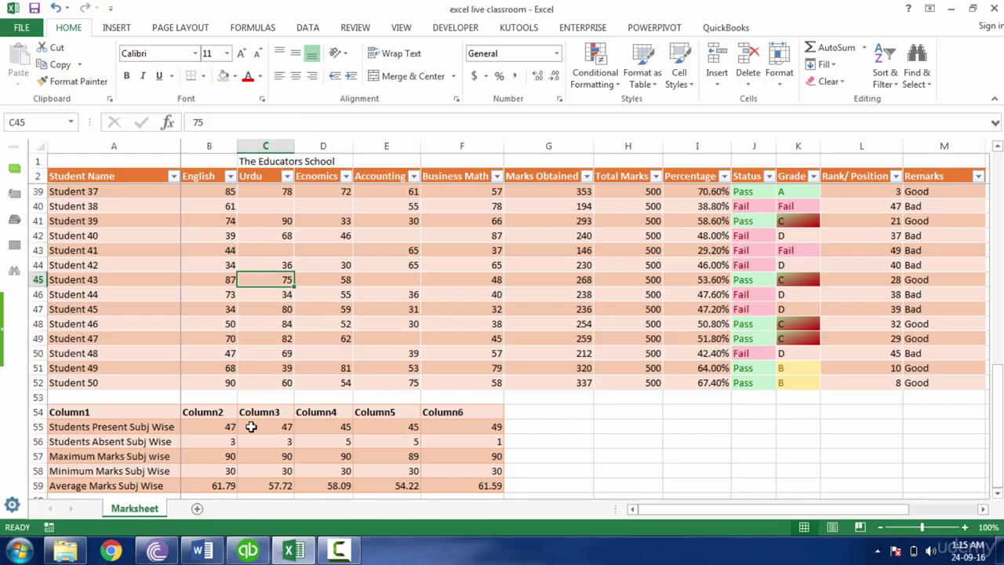
pyautogui.click(228, 354)
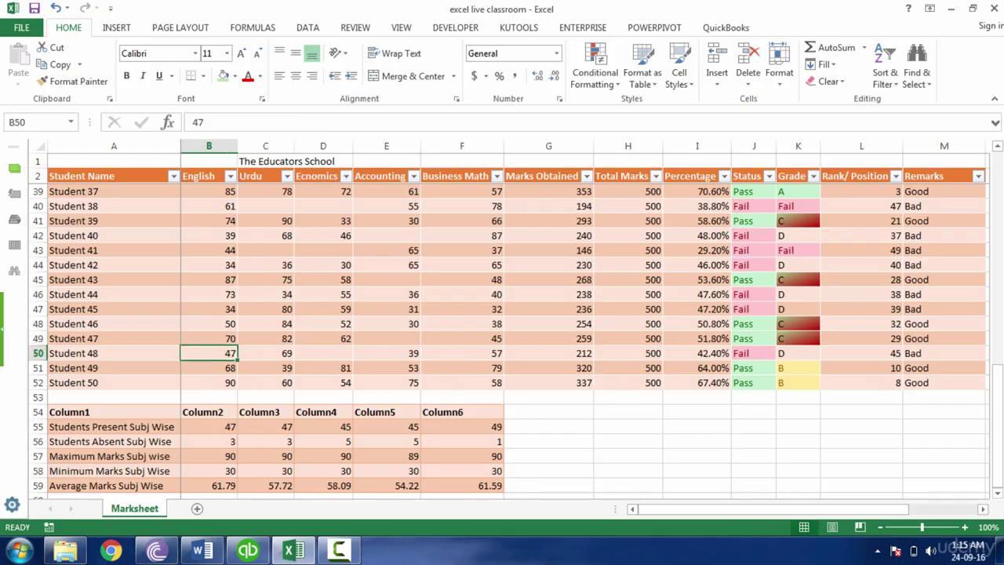
# Clear the English marks of Student 11 in B13 and Student 6 in B8.
pyautogui.moveTo(999, 420); pyautogui.dragTo(999, 206)
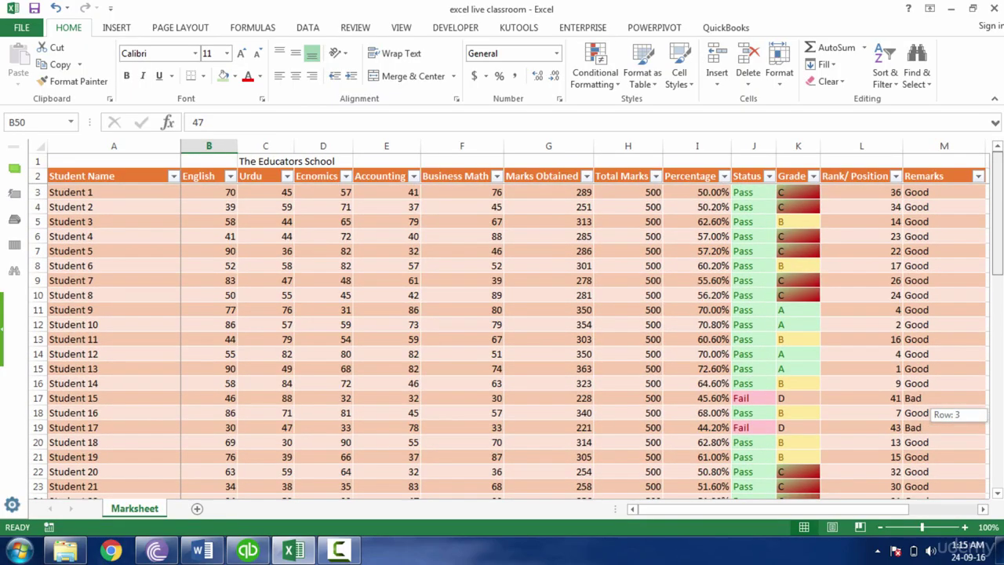
pyautogui.click(221, 334)
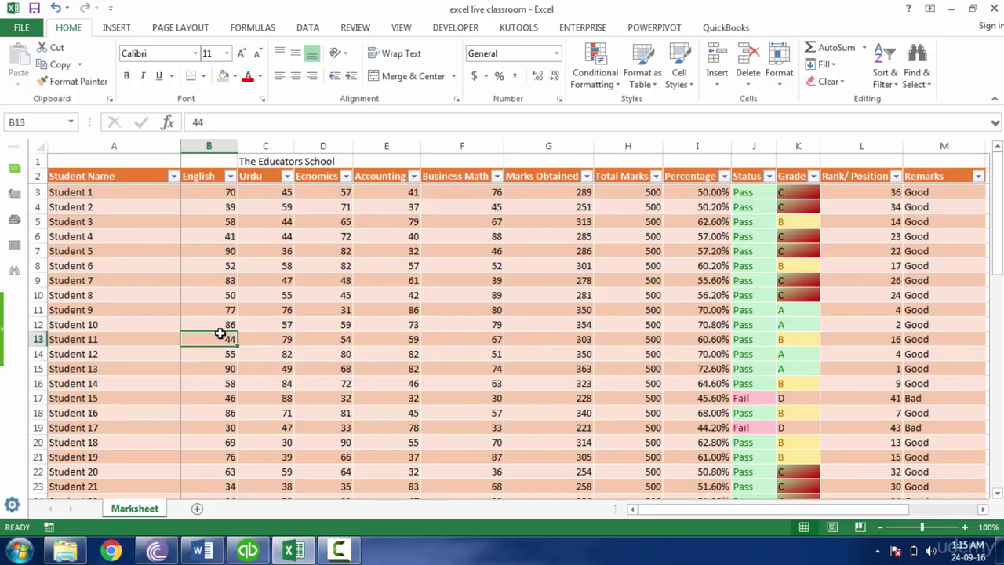
pyautogui.click(226, 267)
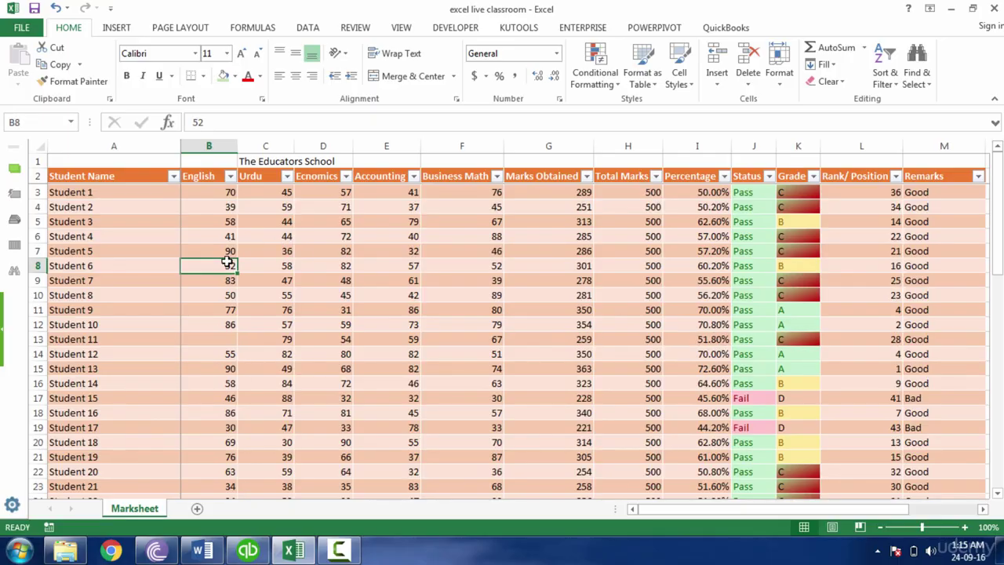
pyautogui.press('Delete')
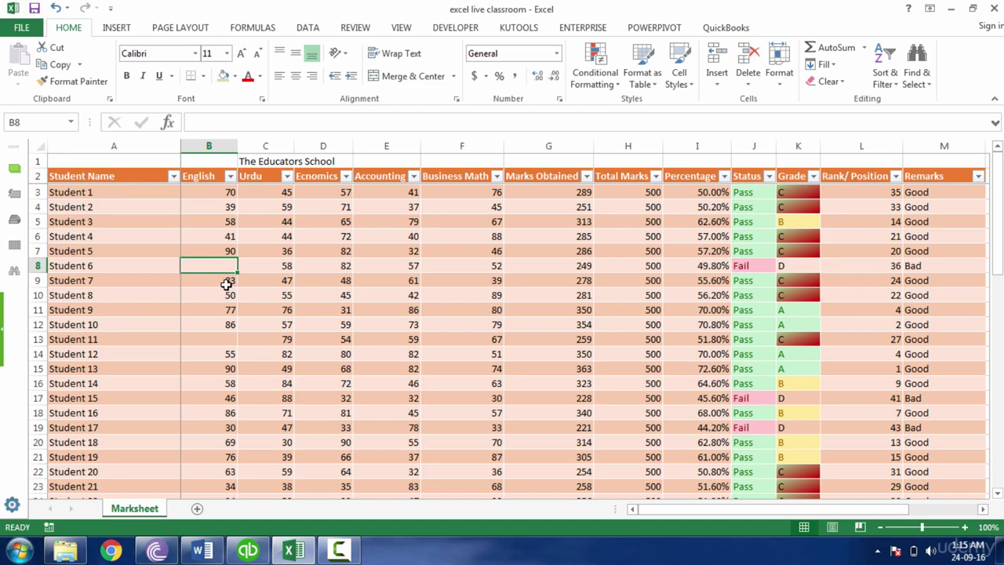
pyautogui.click(224, 280)
pyautogui.click(232, 263)
pyautogui.click(225, 194)
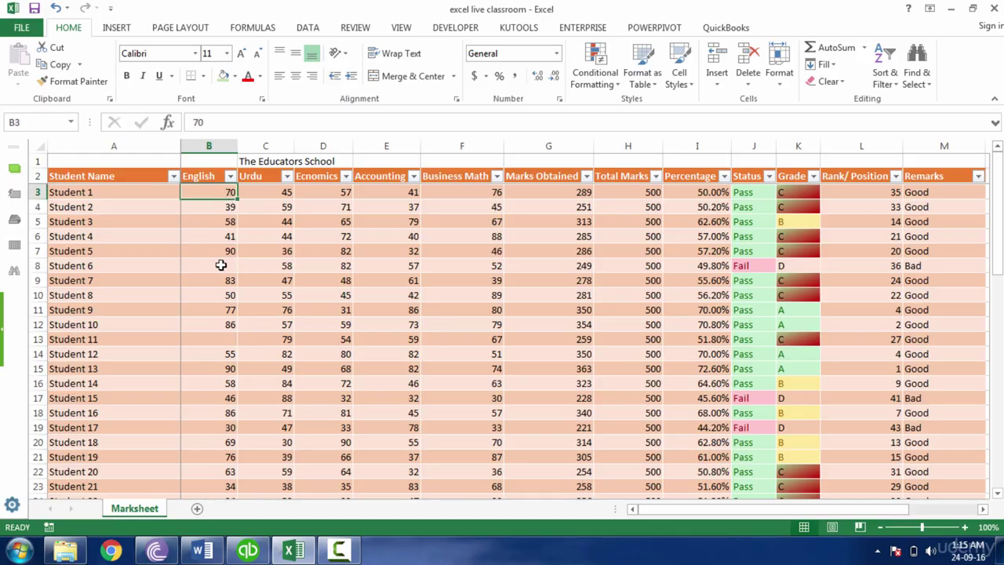
pyautogui.click(226, 267)
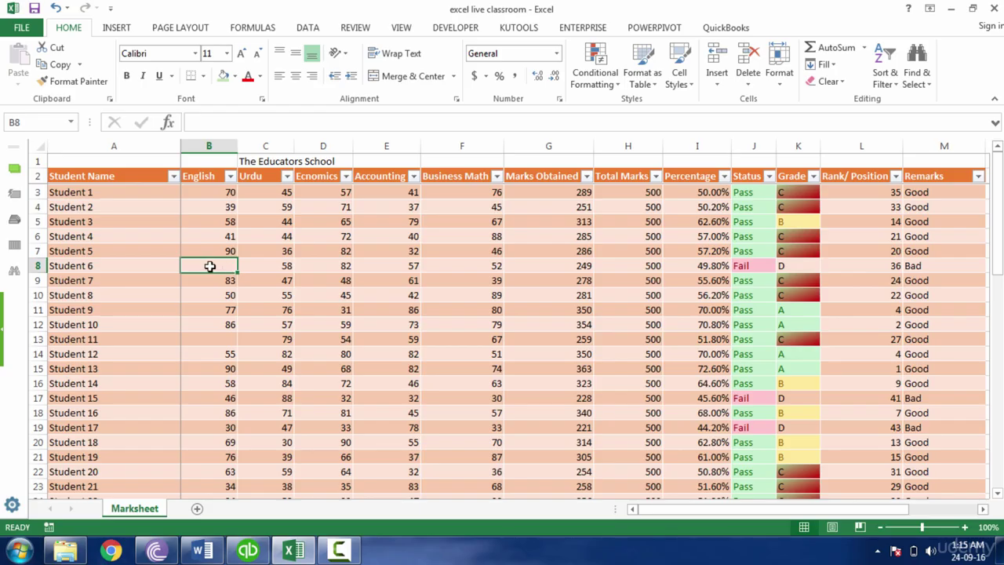
# Replace all blank cells in the subject marks range B3:F52 with A.
pyautogui.click(225, 194)
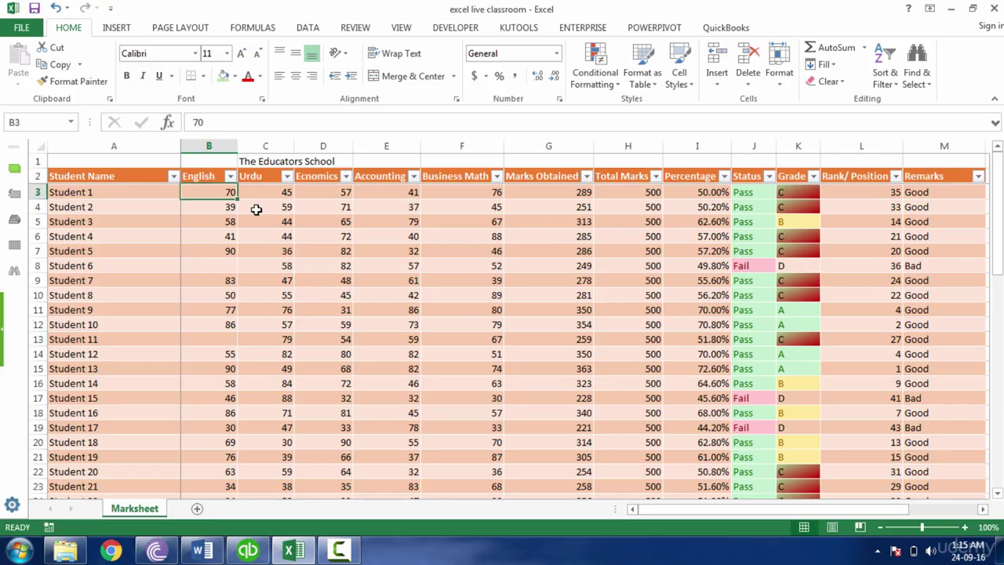
pyautogui.hotkey('shift', 'Right')
pyautogui.hotkey('shift', 'Right')
pyautogui.hotkey('shift', 'Right')
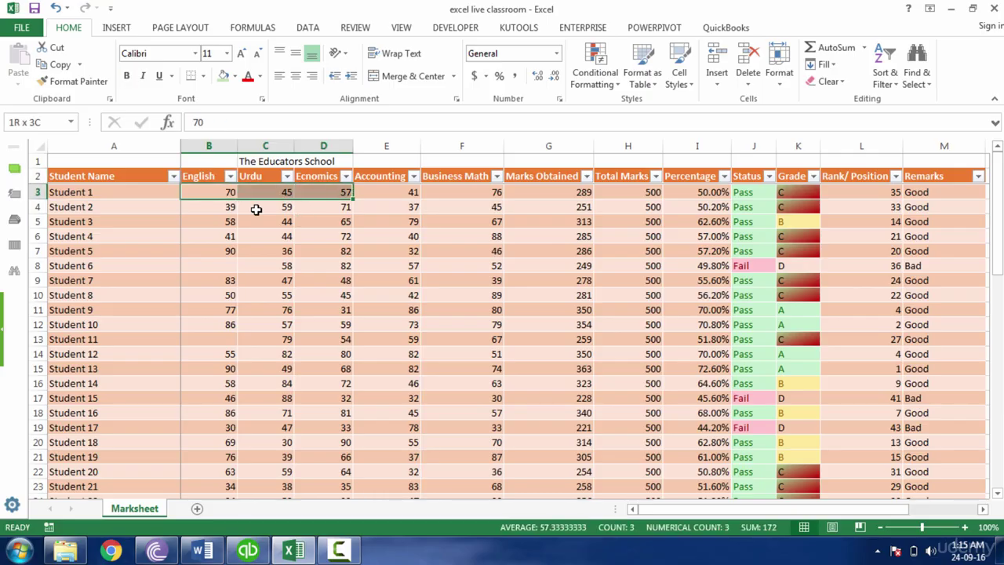
pyautogui.hotkey('shift', 'Right')
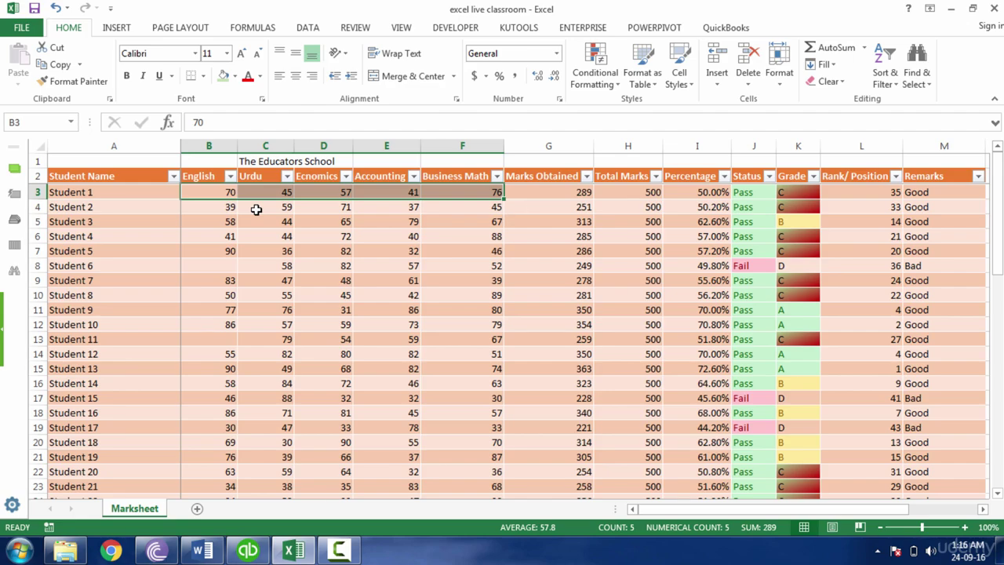
pyautogui.hotkey('shift', 'Down')
pyautogui.hotkey('shift', 'Down')
pyautogui.hotkey('shift', 'Down')
pyautogui.hotkey('shift', 'Down')
pyautogui.hotkey('shift', 'Down')
pyautogui.hotkey('shift', 'Down')
pyautogui.hotkey('shift', 'Down')
pyautogui.hotkey('shift', 'Down')
pyautogui.hotkey('shift', 'Down')
pyautogui.hotkey('shift', 'Down')
pyautogui.hotkey('shift', 'Down')
pyautogui.hotkey('shift', 'Down')
pyautogui.hotkey('shift', 'Down')
pyautogui.hotkey('shift', 'Down')
pyautogui.hotkey('shift', 'Down')
pyautogui.hotkey('shift', 'Down')
pyautogui.hotkey('shift', 'Down')
pyautogui.hotkey('shift', 'Down')
pyautogui.hotkey('shift', 'Down')
pyautogui.hotkey('shift', 'Down')
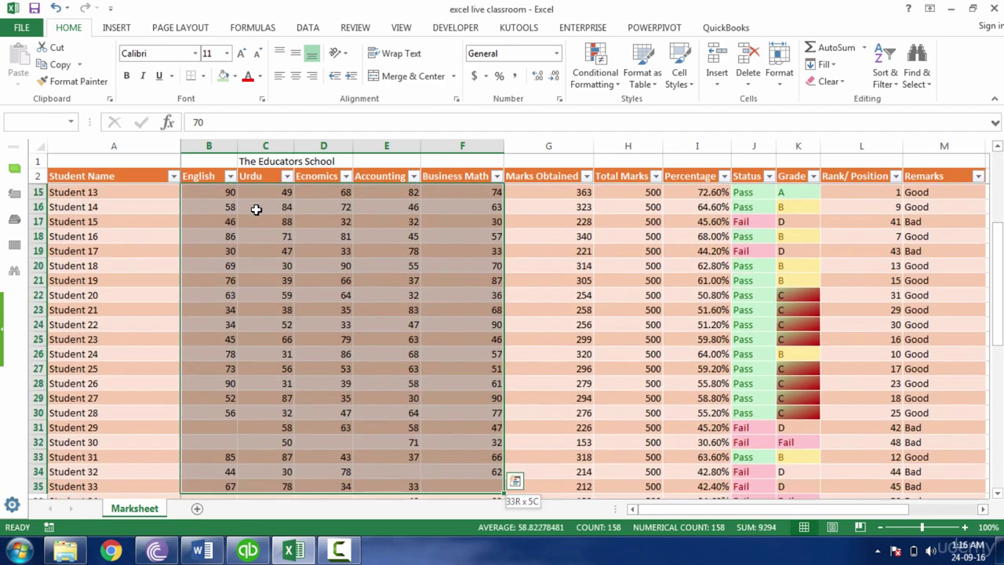
pyautogui.scroll(-2, 256, 210)
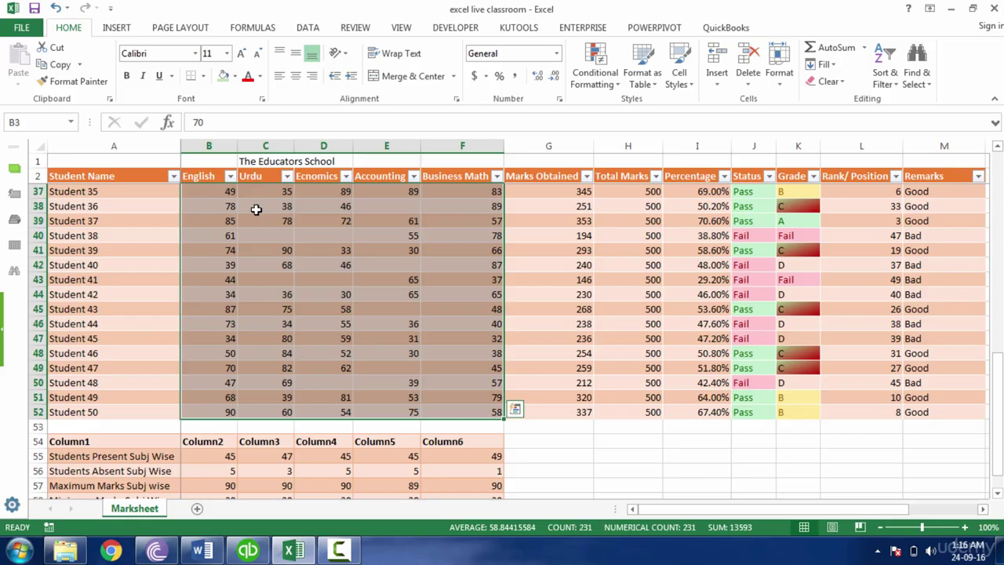
pyautogui.hotkey('ctrl', 'f')
pyautogui.click(219, 215)
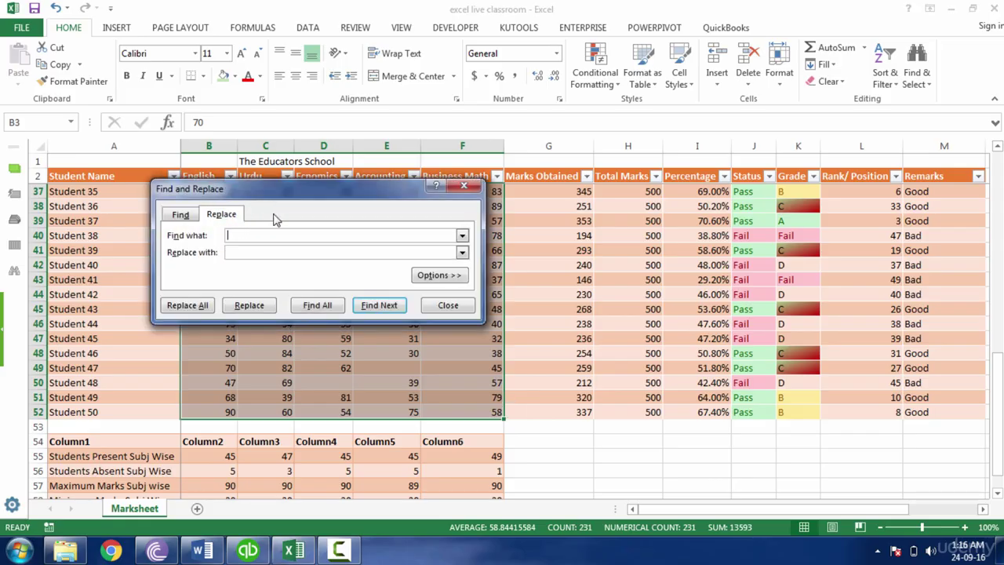
pyautogui.moveTo(298, 196); pyautogui.dragTo(752, 179)
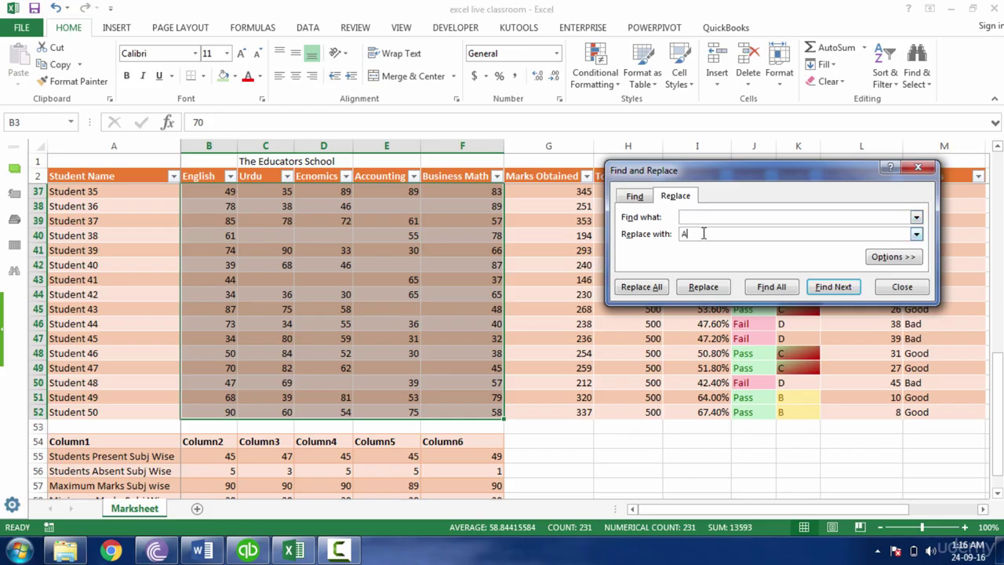
pyautogui.click(642, 288)
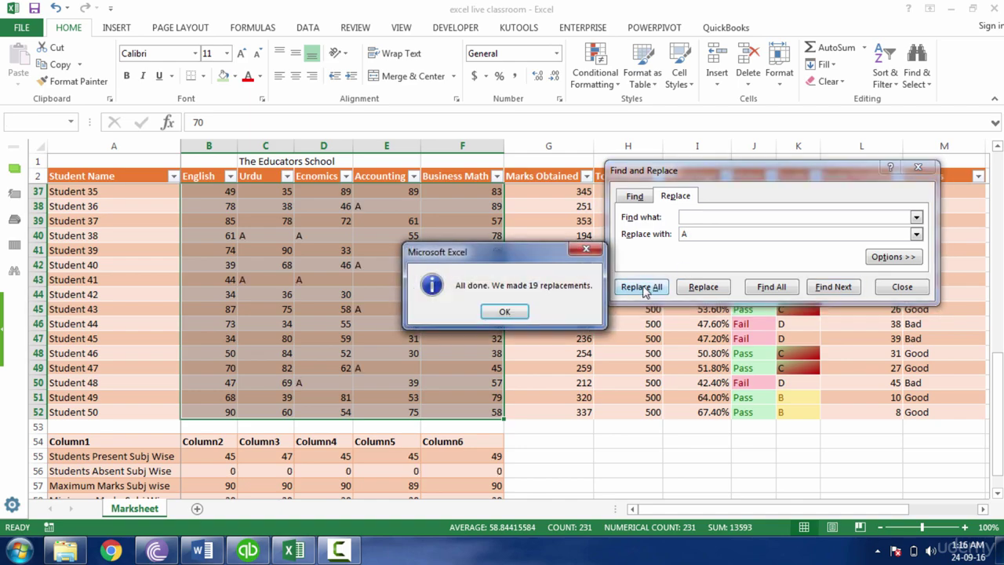
pyautogui.click(506, 312)
pyautogui.click(900, 287)
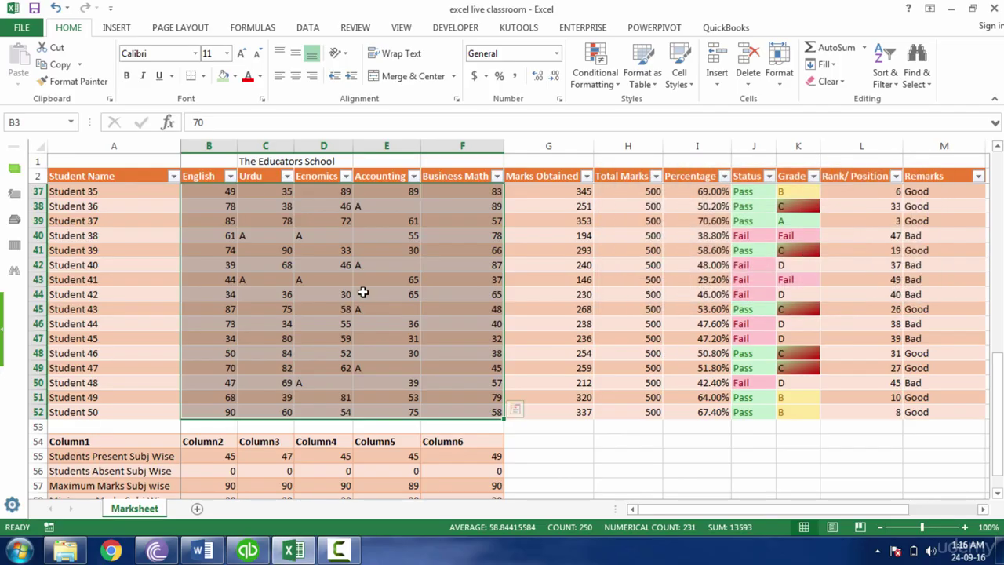
# Try left and right alignment on the subject columns B:F.
pyautogui.click(385, 206)
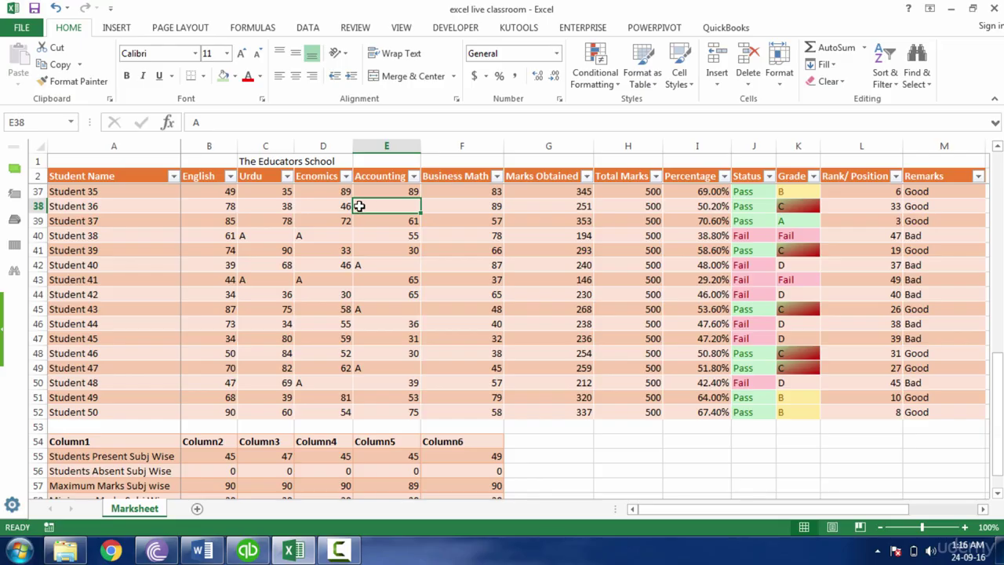
pyautogui.click(389, 191)
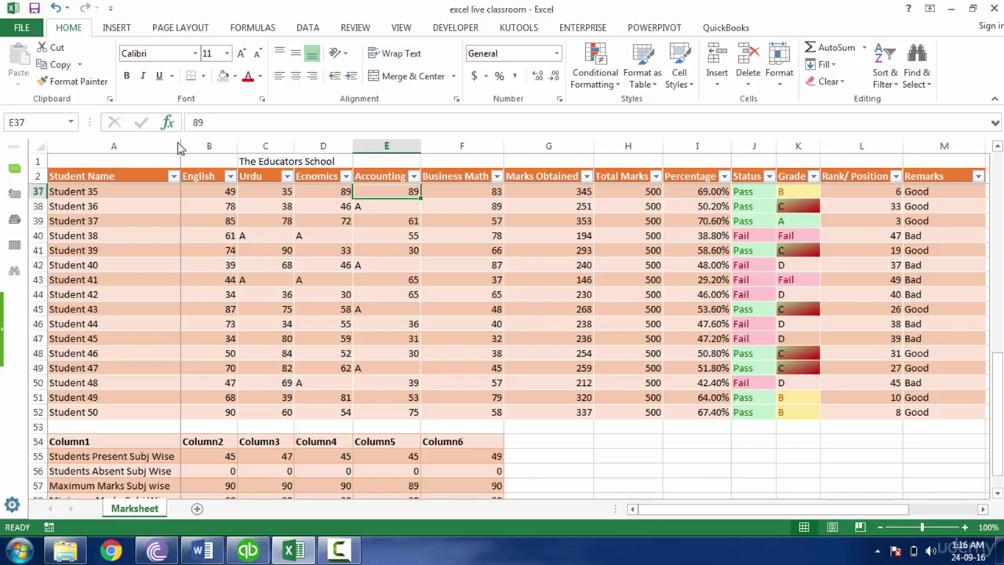
pyautogui.moveTo(206, 146); pyautogui.dragTo(673, 145)
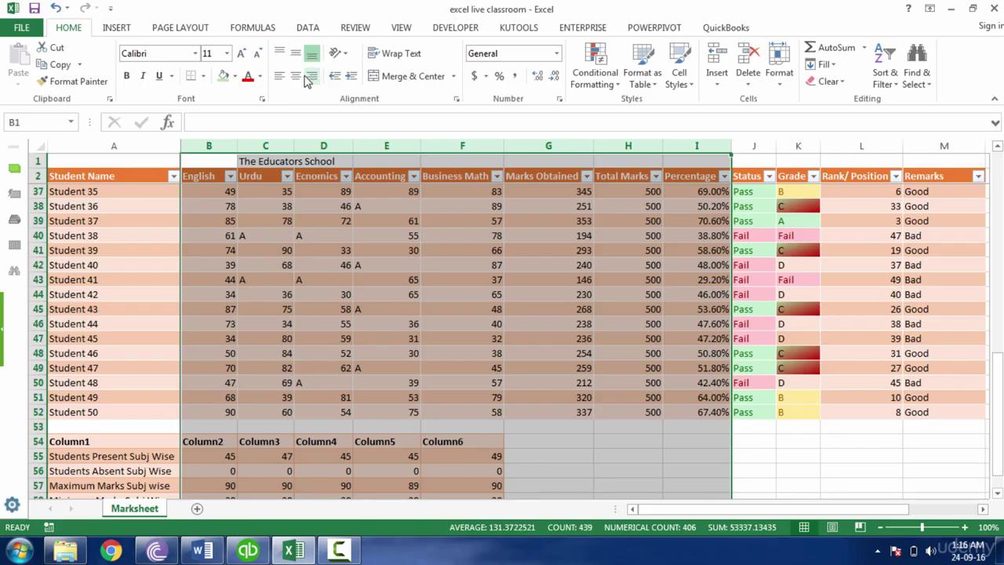
pyautogui.moveTo(227, 145); pyautogui.dragTo(446, 141)
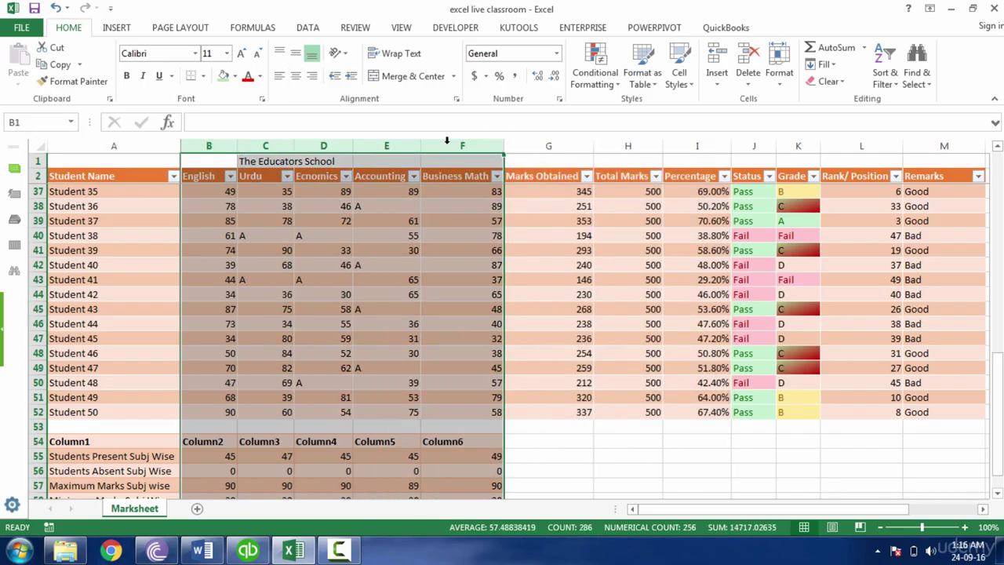
pyautogui.click(297, 76)
pyautogui.click(280, 78)
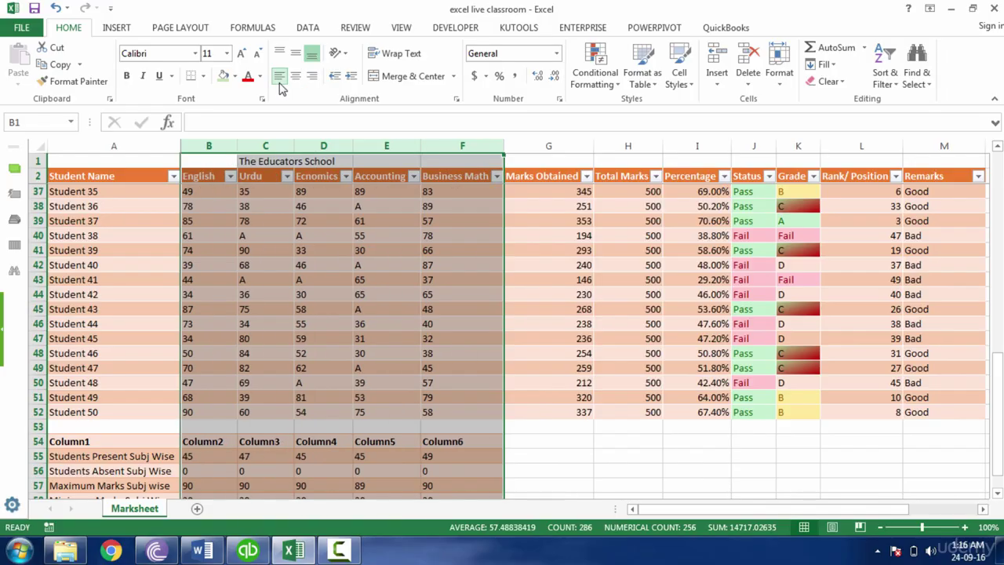
pyautogui.click(312, 79)
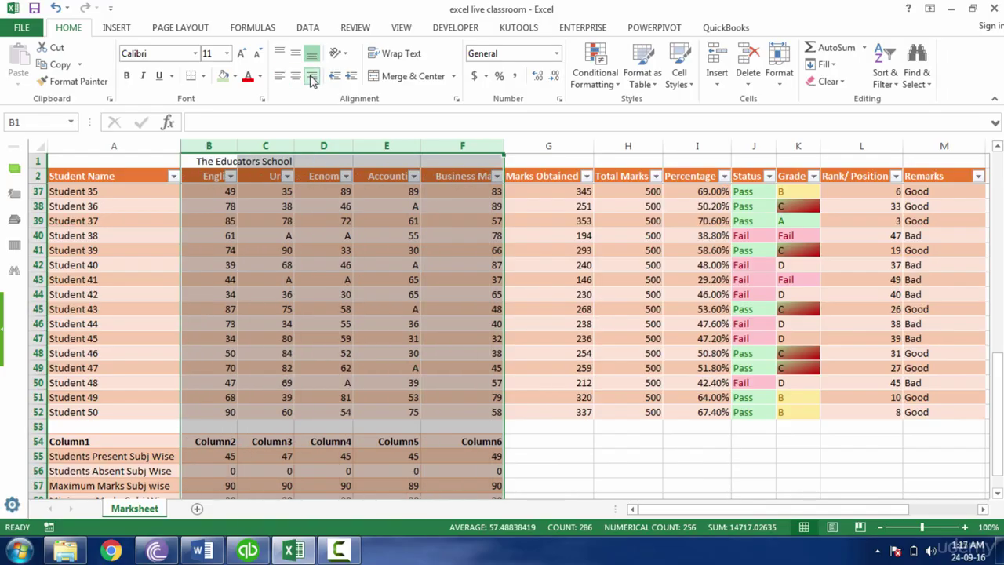
# Try fitting the right-aligned columns B:F to their contents and widening the English column, and undo the widening.
pyautogui.click(216, 147)
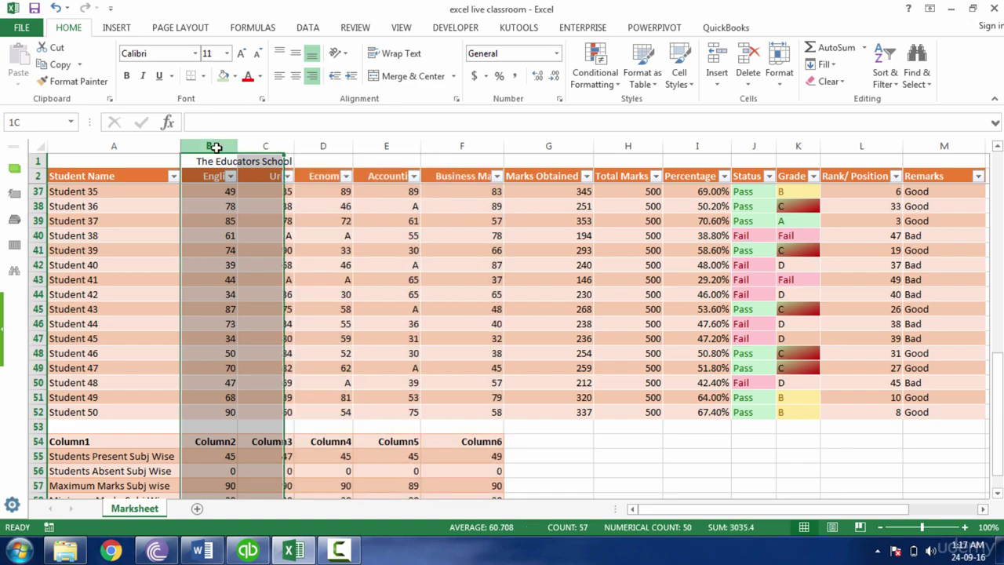
pyautogui.click(236, 214)
pyautogui.click(219, 188)
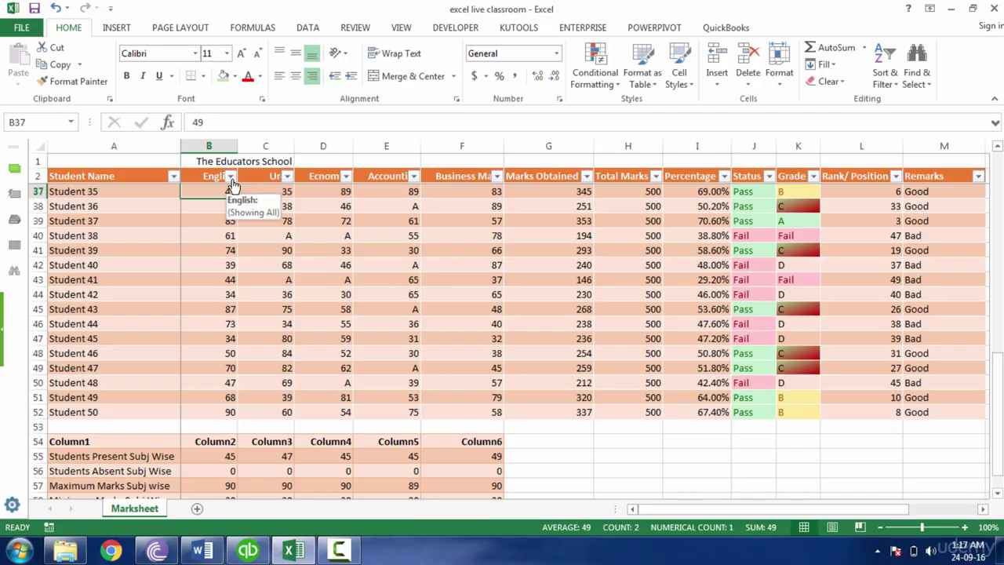
pyautogui.moveTo(218, 149); pyautogui.dragTo(476, 117)
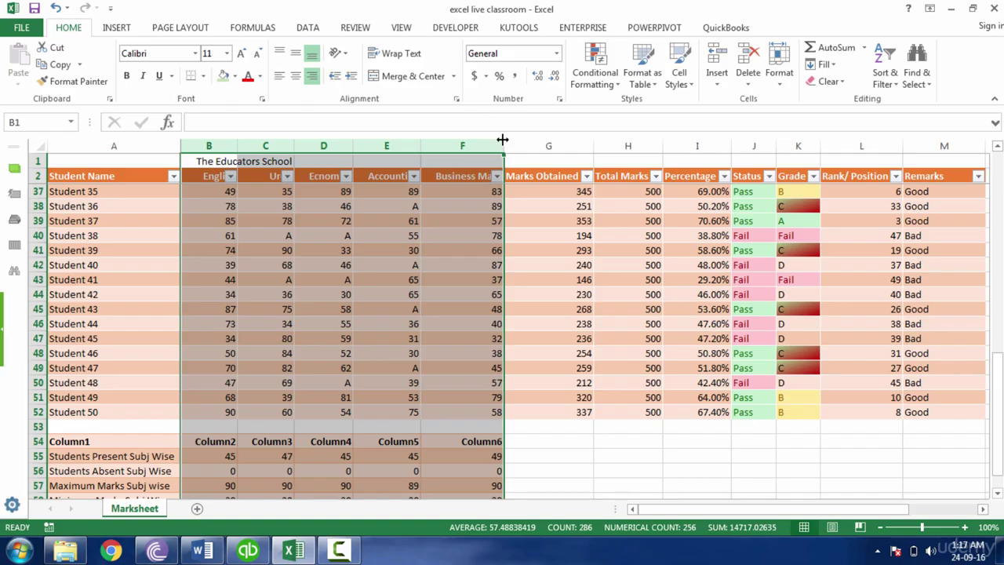
pyautogui.doubleClick(421, 146)
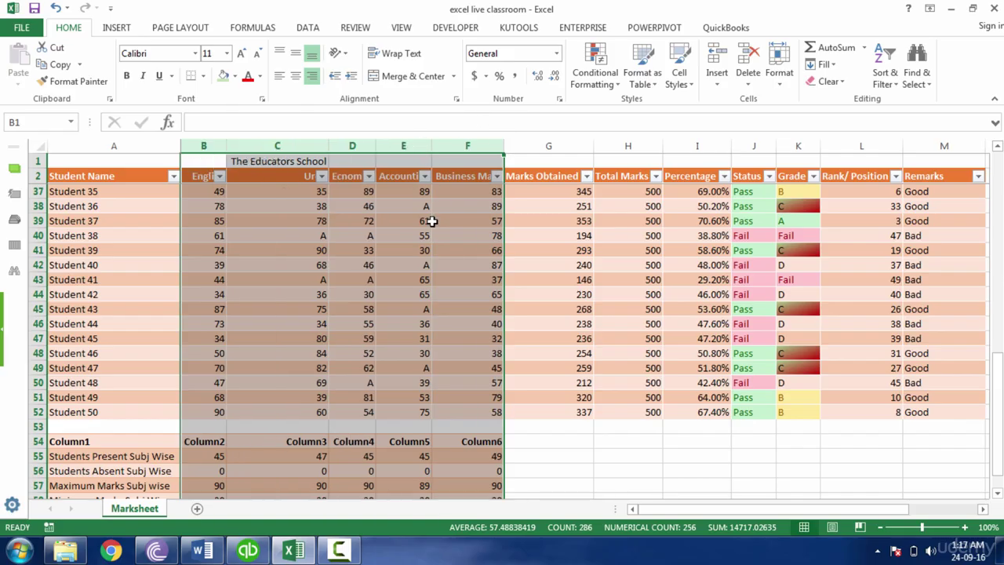
pyautogui.doubleClick(226, 148)
pyautogui.click(204, 247)
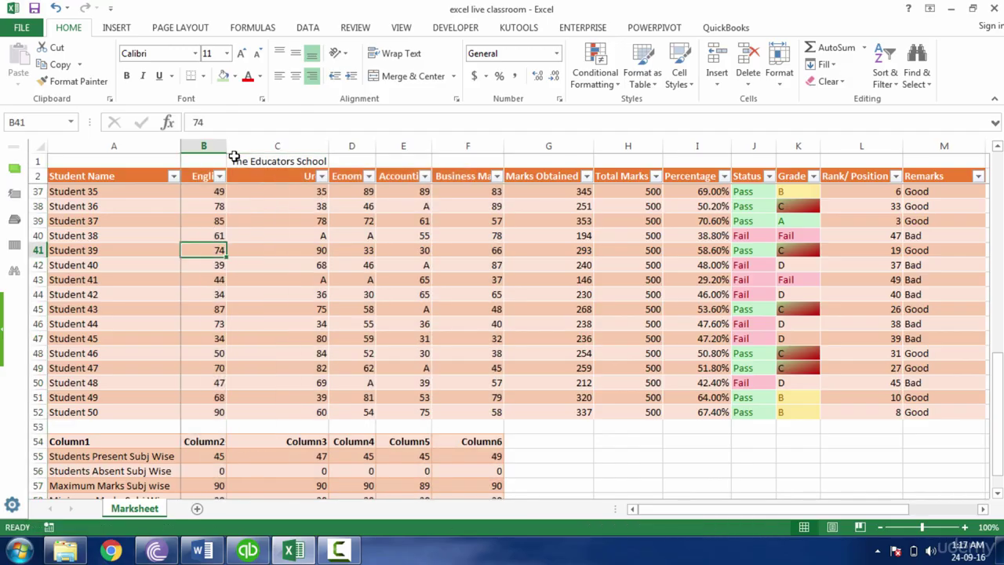
pyautogui.moveTo(226, 146); pyautogui.dragTo(253, 147)
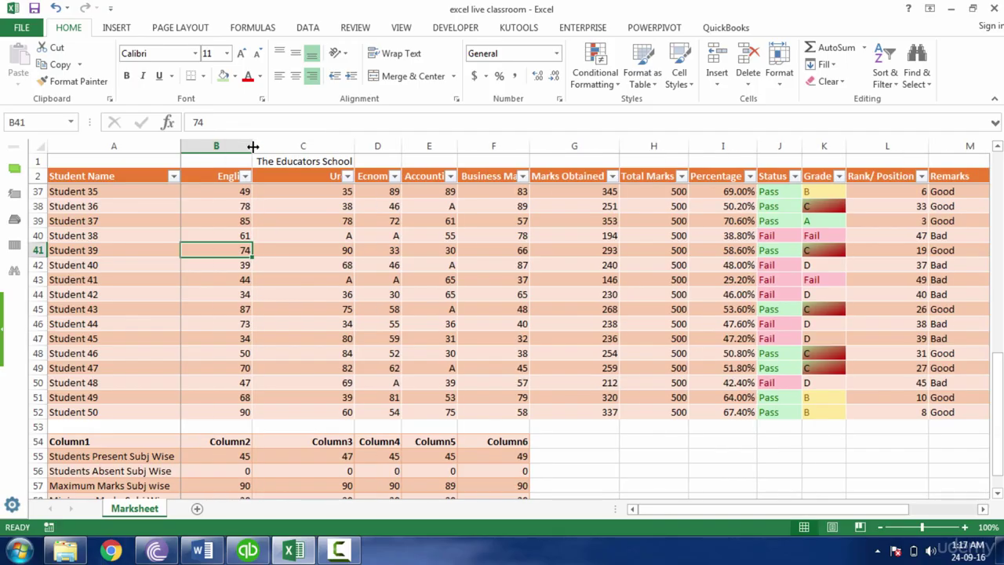
pyautogui.click(227, 173)
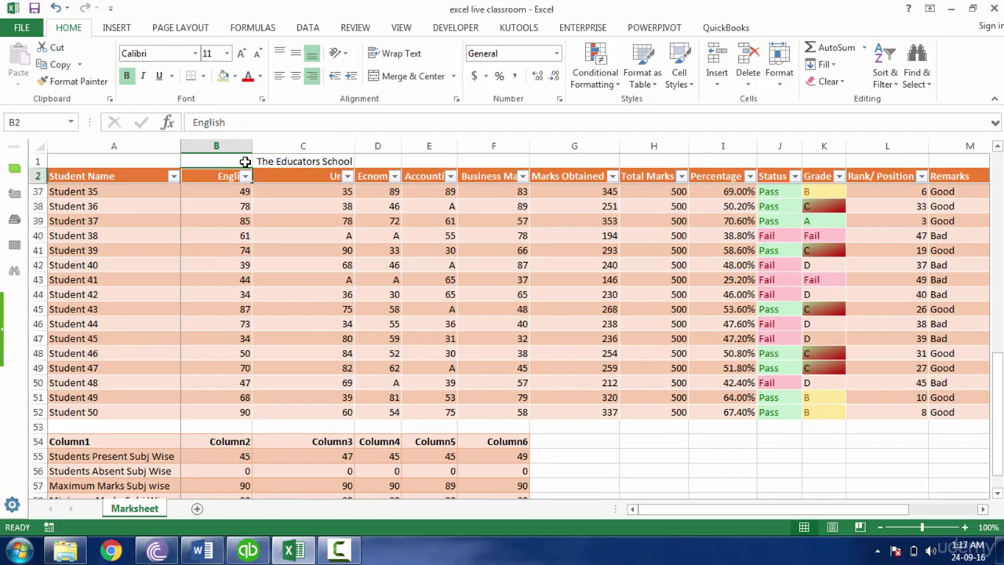
pyautogui.hotkey('ctrl', 'z')
# Left-align the subject columns B:F and autofit their widths to the contents.
pyautogui.moveTo(218, 153); pyautogui.dragTo(464, 162)
pyautogui.click(279, 75)
pyautogui.click(271, 264)
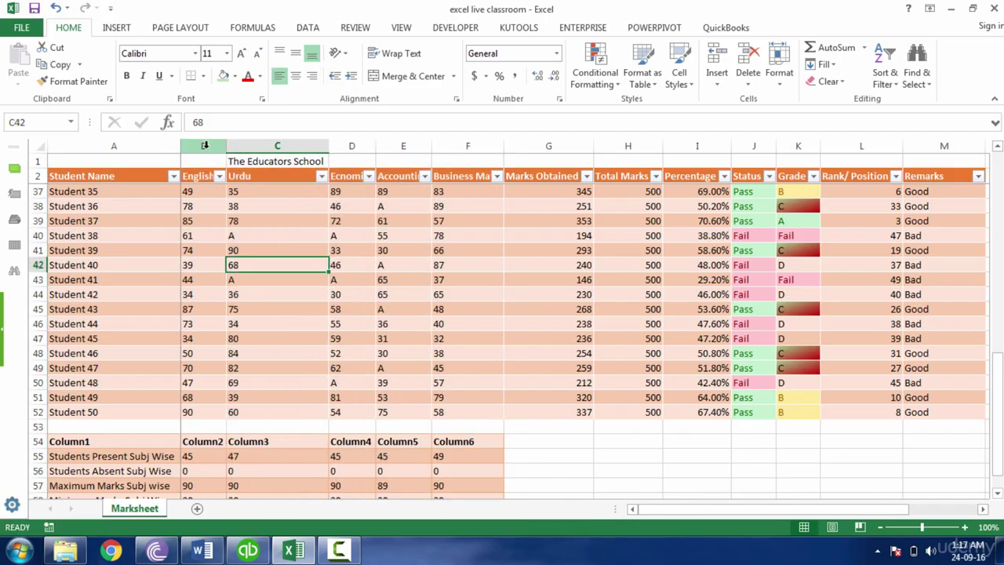
pyautogui.moveTo(205, 146); pyautogui.dragTo(442, 146)
pyautogui.doubleClick(504, 146)
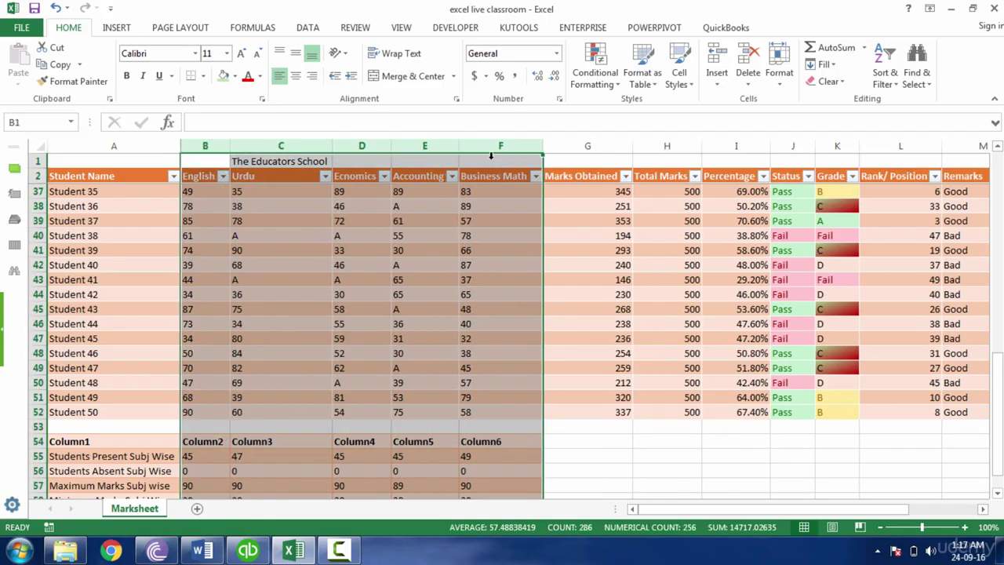
pyautogui.click(401, 248)
pyautogui.click(303, 291)
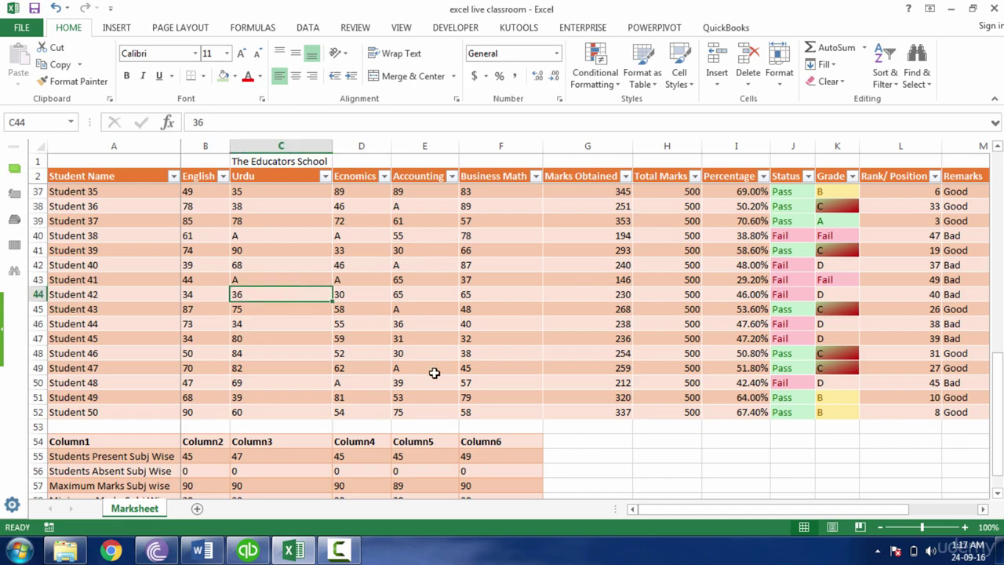
# Examine the Marks Obtained and Grade formulas and the marking scheme in columns O and P beside the marksheet.
pyautogui.press('Right')
pyautogui.press('Right')
pyautogui.press('Right')
pyautogui.press('Right')
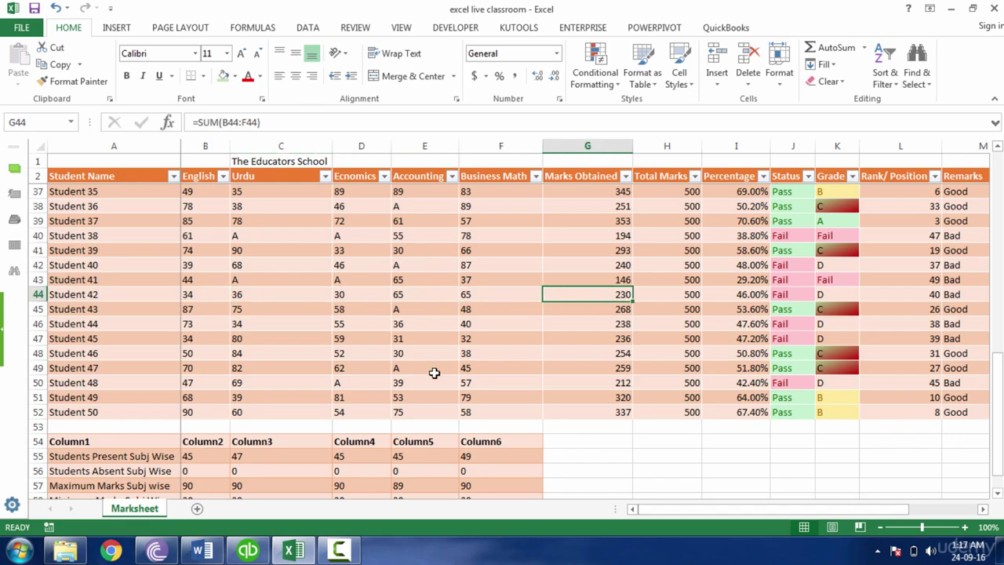
pyautogui.press('Right')
pyautogui.press('Right')
pyautogui.press('Right')
pyautogui.press('Right')
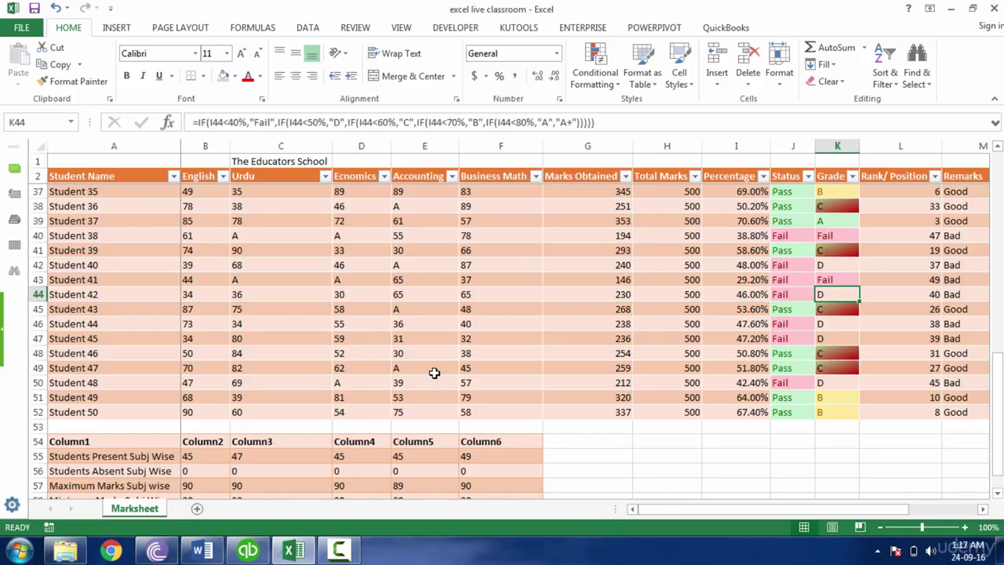
pyautogui.press('Up')
pyautogui.press('Up')
pyautogui.press('Up')
pyautogui.press('Up')
pyautogui.press('Up')
pyautogui.press('Up')
pyautogui.press('Up')
pyautogui.press('Up')
pyautogui.press('Up')
pyautogui.press('Up')
pyautogui.press('Up')
pyautogui.press('Up')
pyautogui.press('Up')
pyautogui.press('Up')
pyautogui.press('Up')
pyautogui.press('Up')
pyautogui.press('Up')
pyautogui.press('Up')
pyautogui.press('Up')
pyautogui.press('Up')
pyautogui.press('Up')
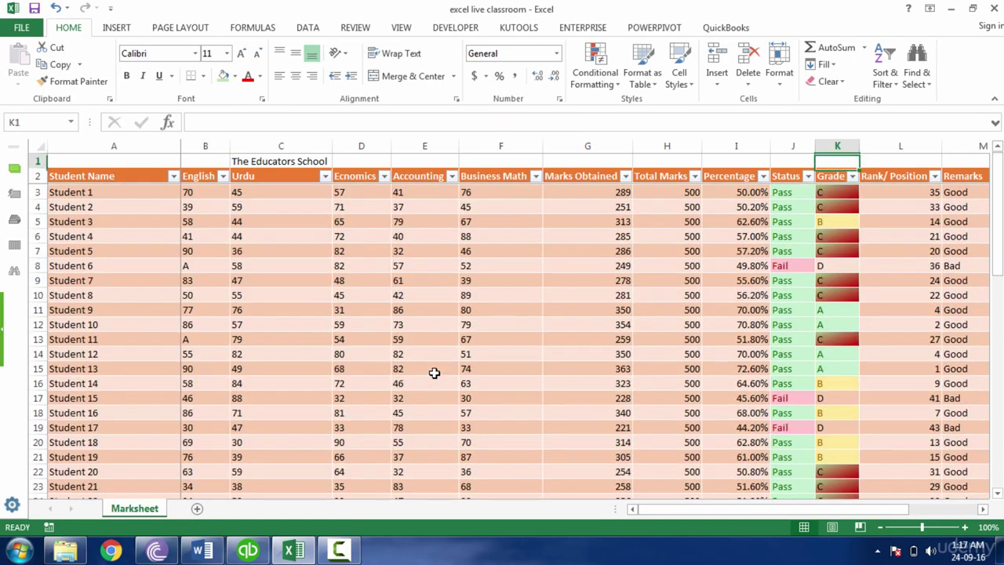
pyautogui.press('Down')
pyautogui.press('Down')
pyautogui.press('Down')
pyautogui.press('Right')
pyautogui.press('Right')
pyautogui.press('Right')
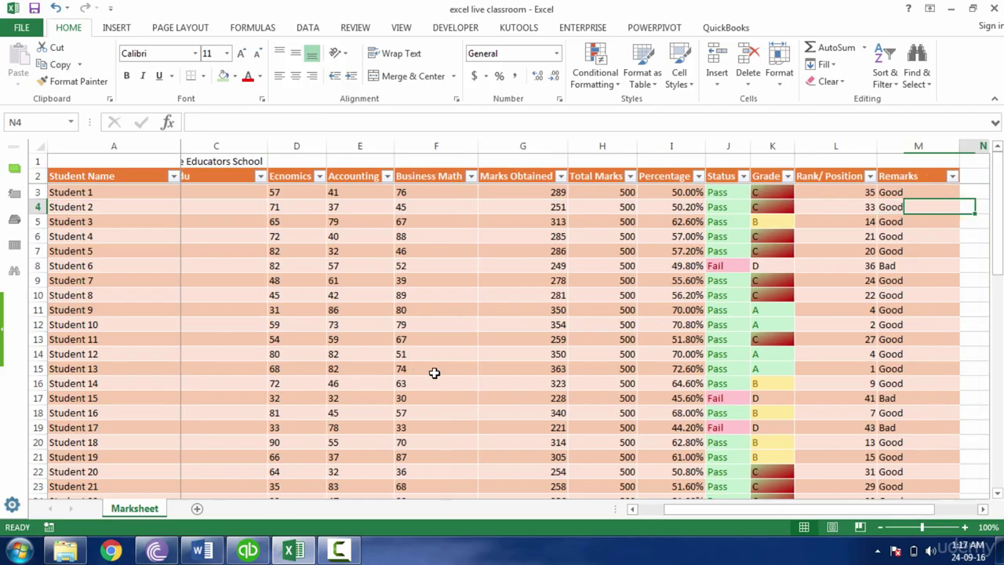
pyautogui.press('Right')
pyautogui.press('Down')
pyautogui.press('Down')
pyautogui.press('Down')
pyautogui.press('Down')
pyautogui.press('Down')
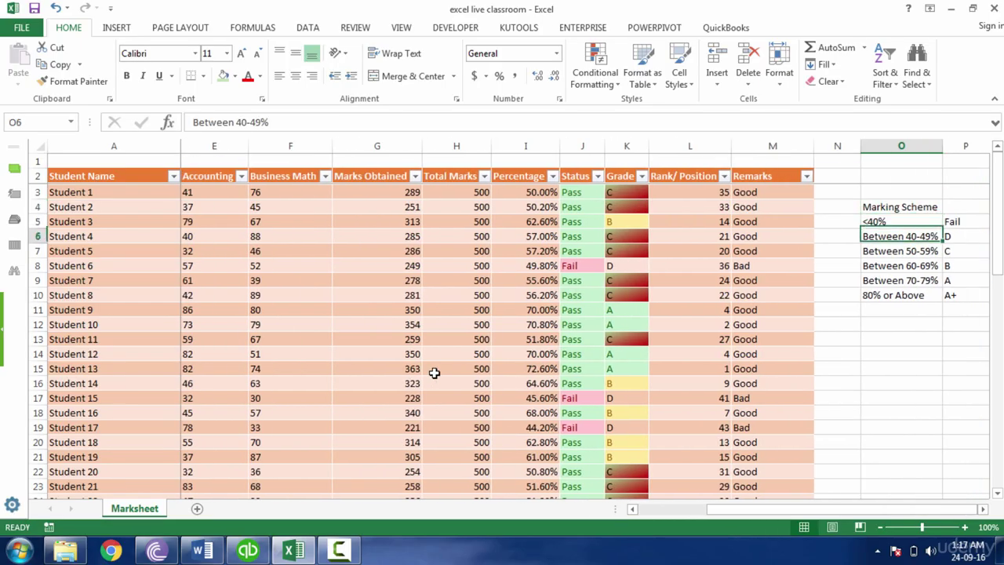
pyautogui.press('Down')
pyautogui.press('Down')
pyautogui.press('Down')
pyautogui.press('Down')
pyautogui.press('Right')
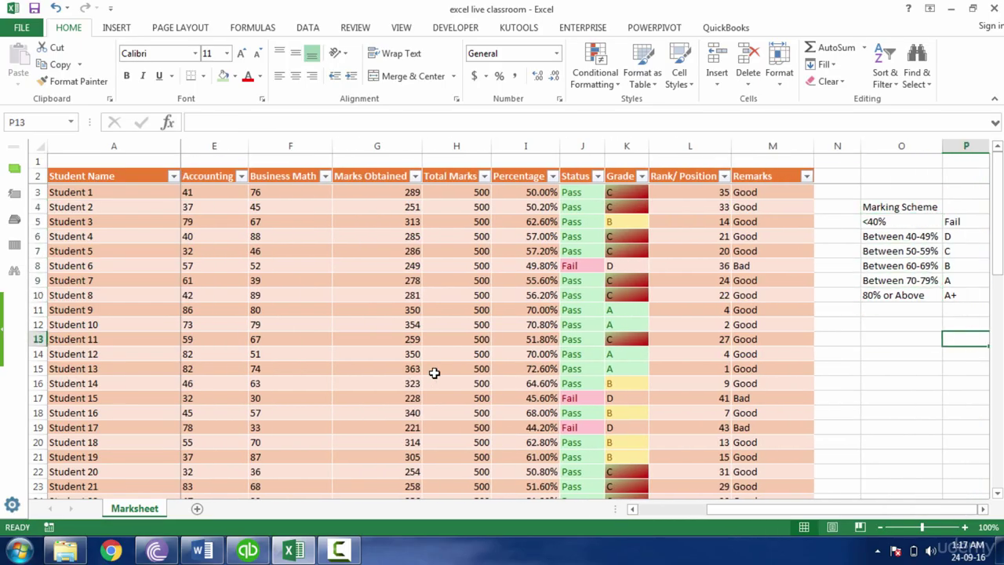
# List the grades Fail, A+, A, B, C and D in cells O12:O17 below the marking scheme.
pyautogui.press('Left')
pyautogui.press('Up')
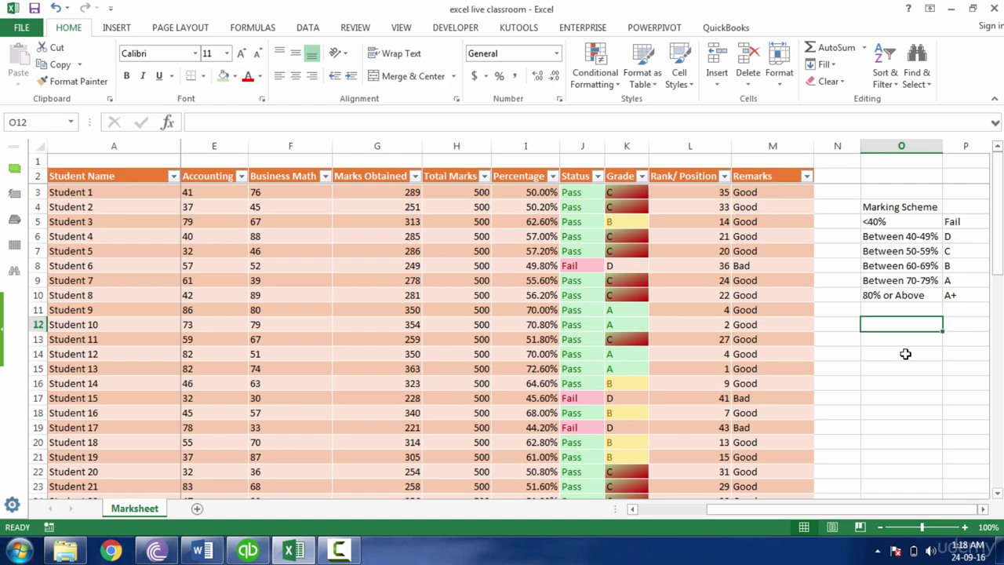
pyautogui.write('Fail')
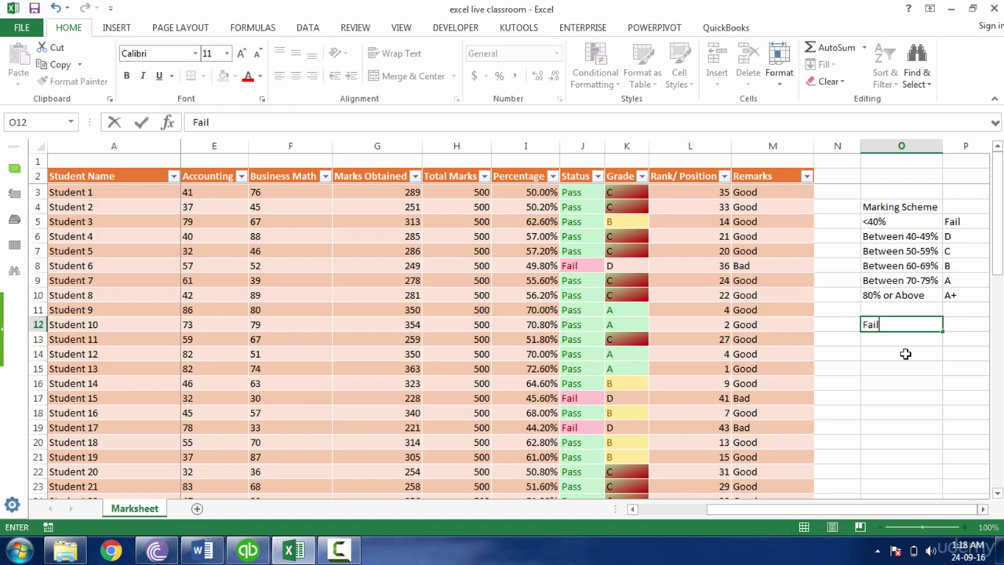
pyautogui.press('Return')
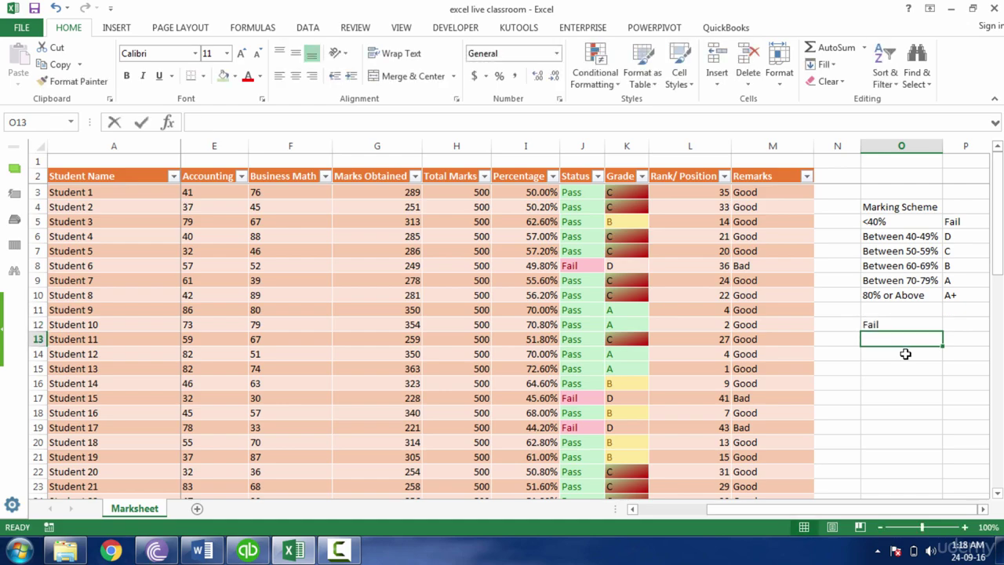
pyautogui.write('A+')
pyautogui.press('Return')
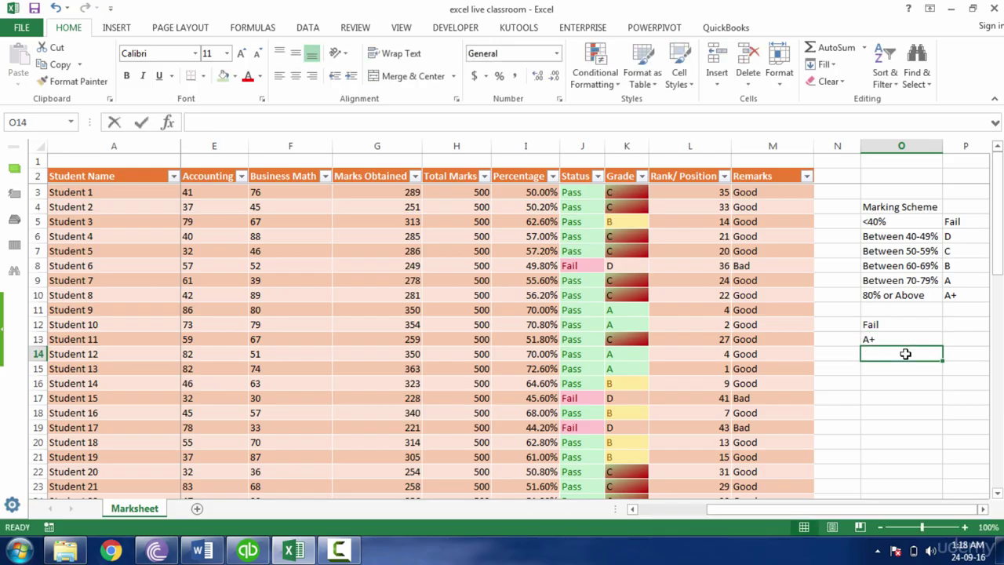
pyautogui.write('A+')
pyautogui.press('Return')
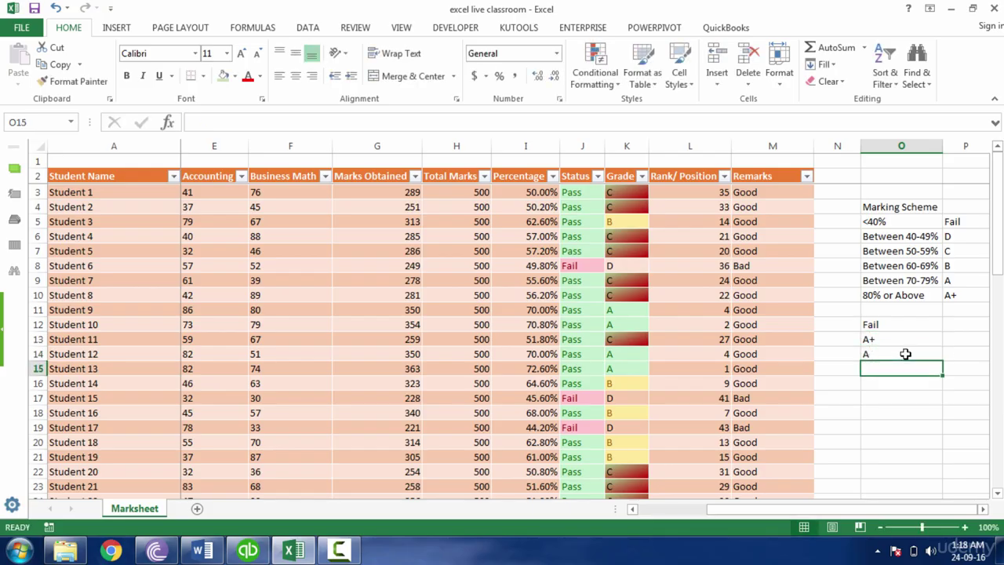
pyautogui.write('B')
pyautogui.press('Return')
pyautogui.write('C')
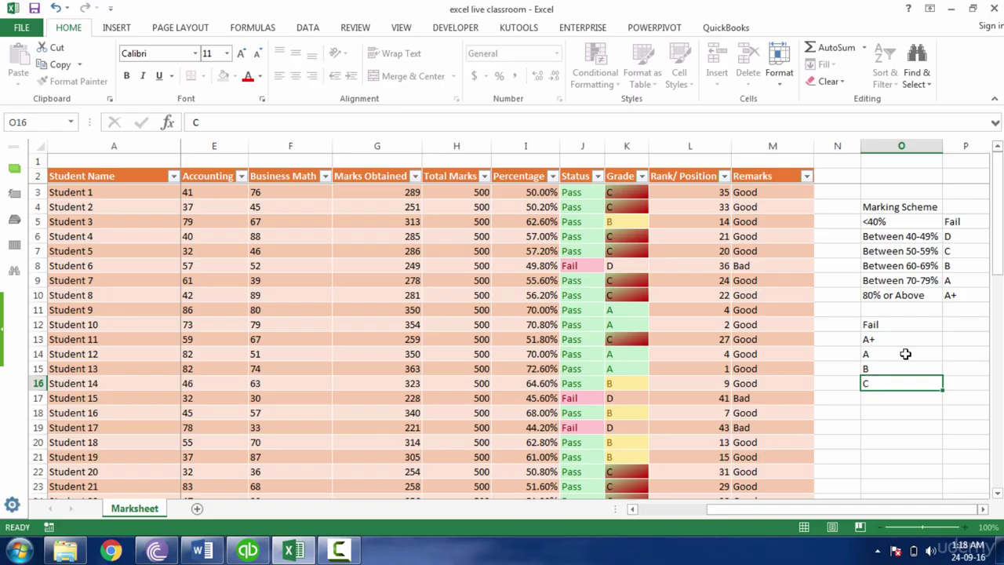
pyautogui.press('Return')
pyautogui.write('D')
pyautogui.press('Return')
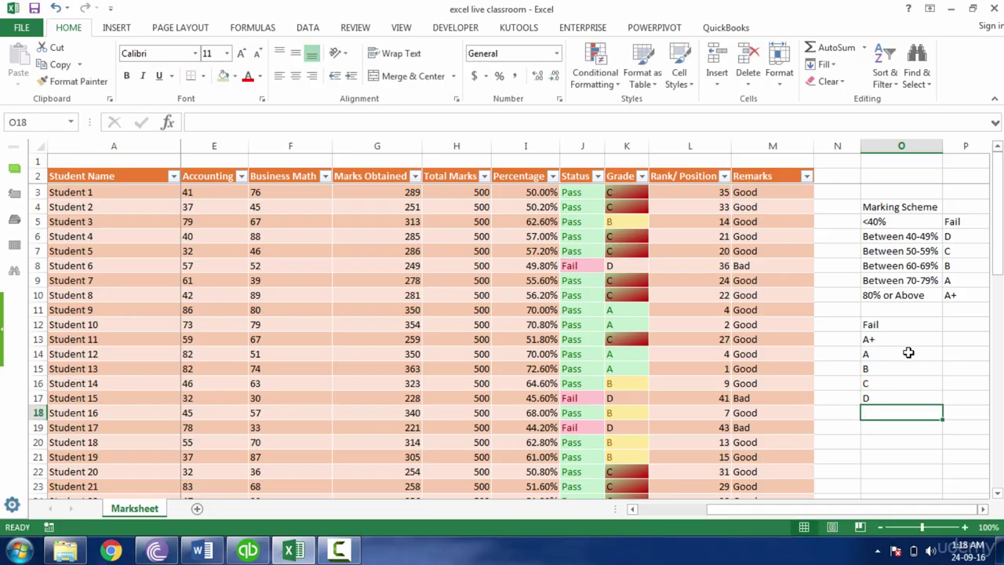
# Examine the grade list in O12:O17, the empty cells beside it in column P and the marksheet's Grade column.
pyautogui.click(963, 327)
pyautogui.moveTo(842, 511); pyautogui.dragTo(898, 508)
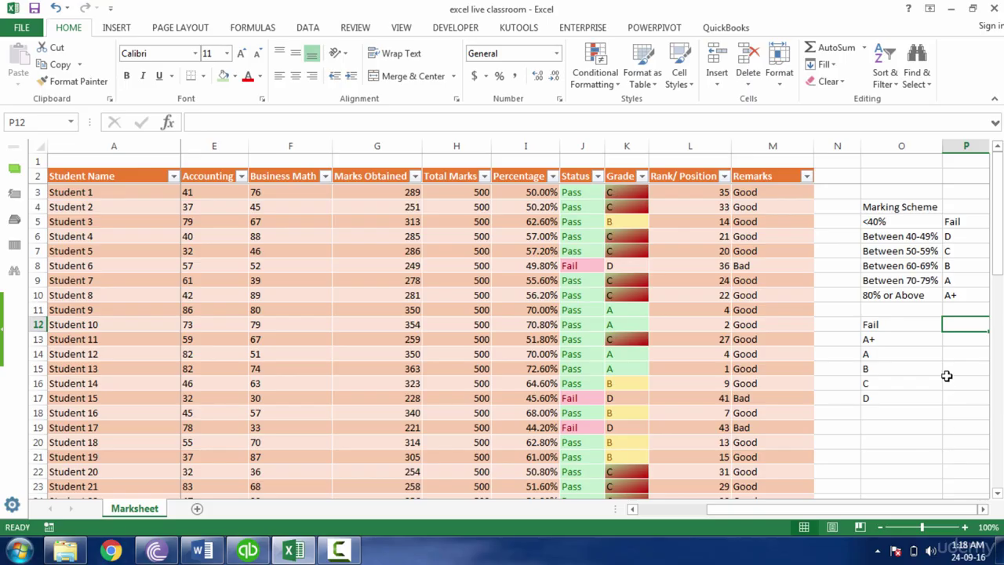
pyautogui.click(904, 374)
pyautogui.click(892, 324)
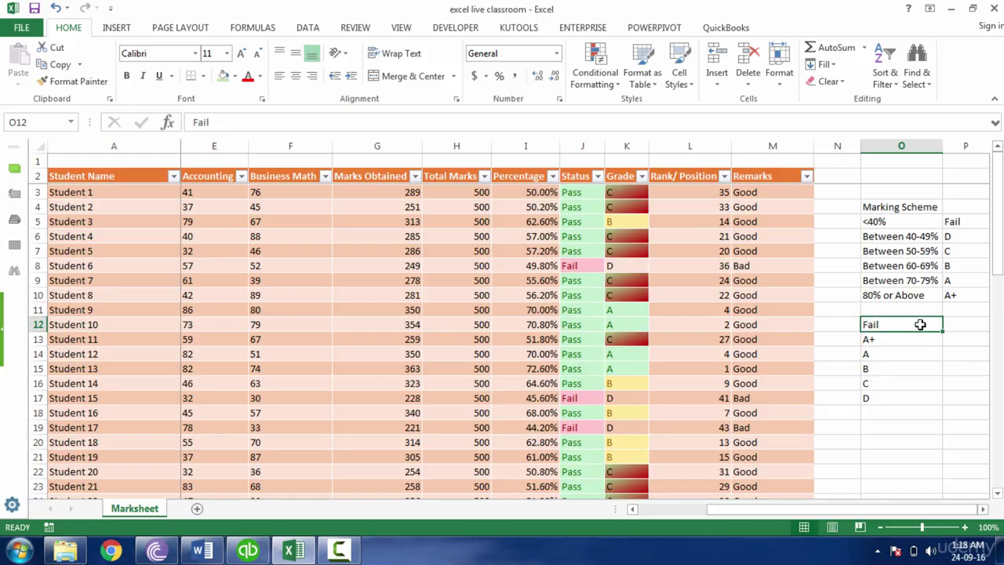
pyautogui.click(958, 324)
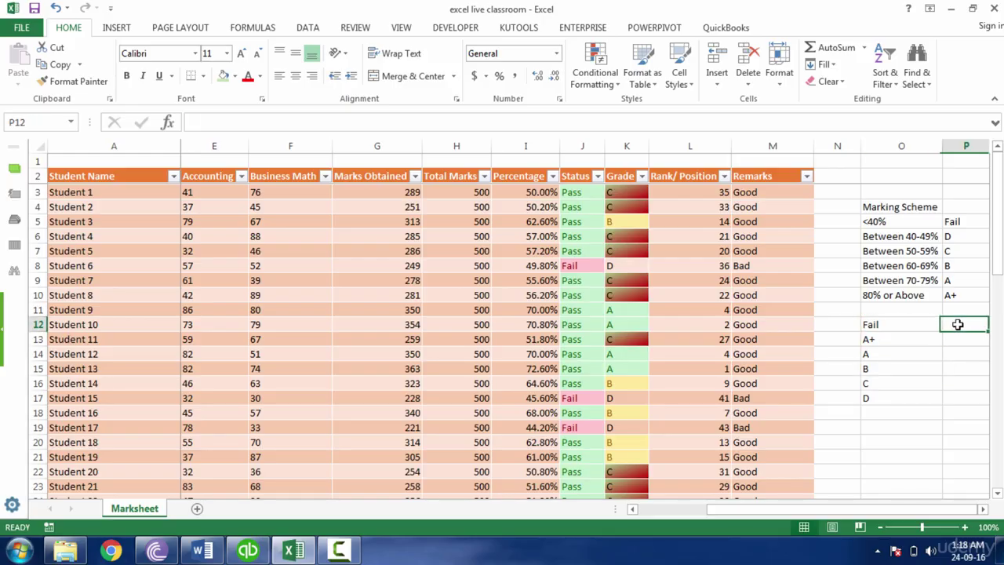
pyautogui.click(905, 326)
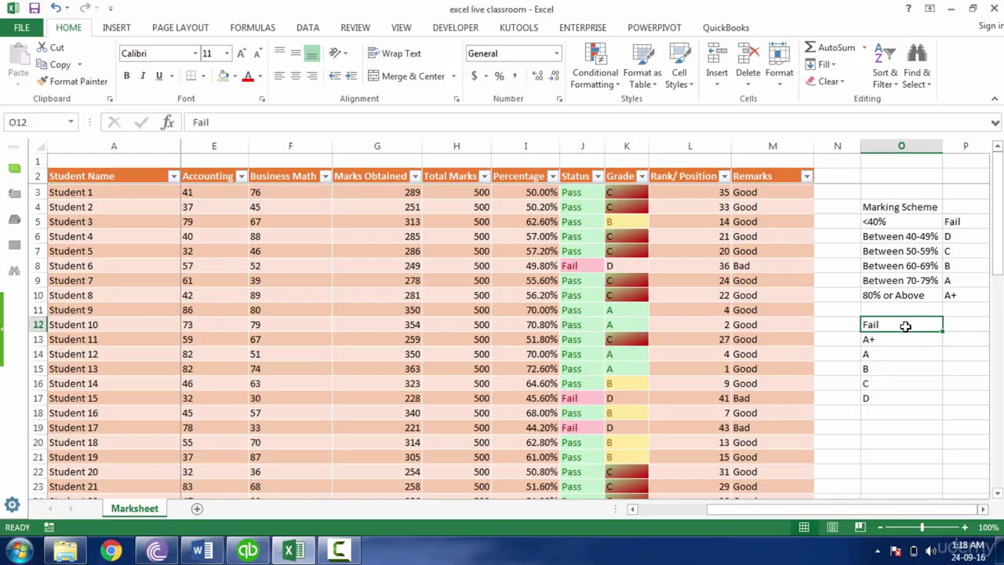
pyautogui.click(965, 322)
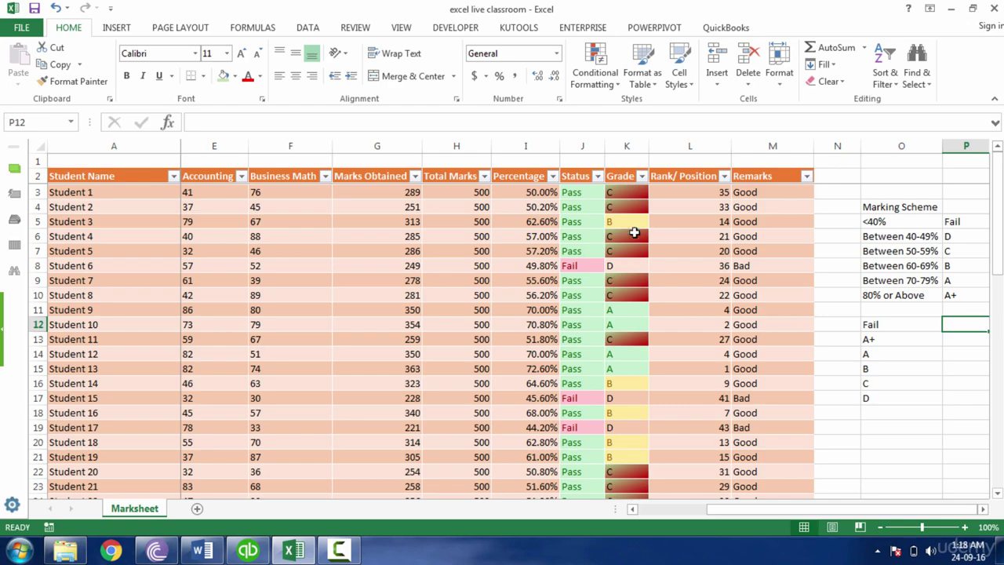
pyautogui.moveTo(625, 193); pyautogui.dragTo(623, 365)
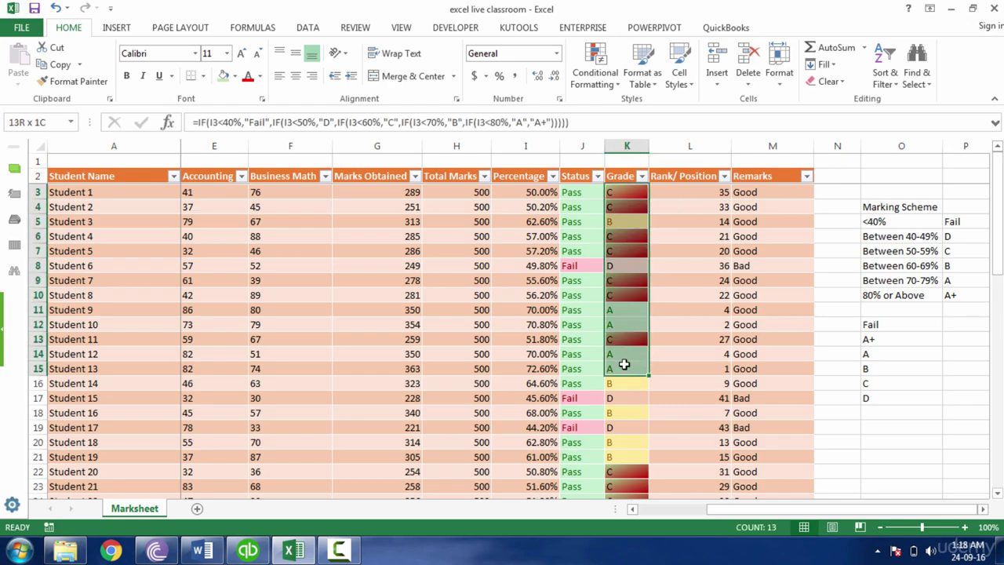
pyautogui.click(959, 339)
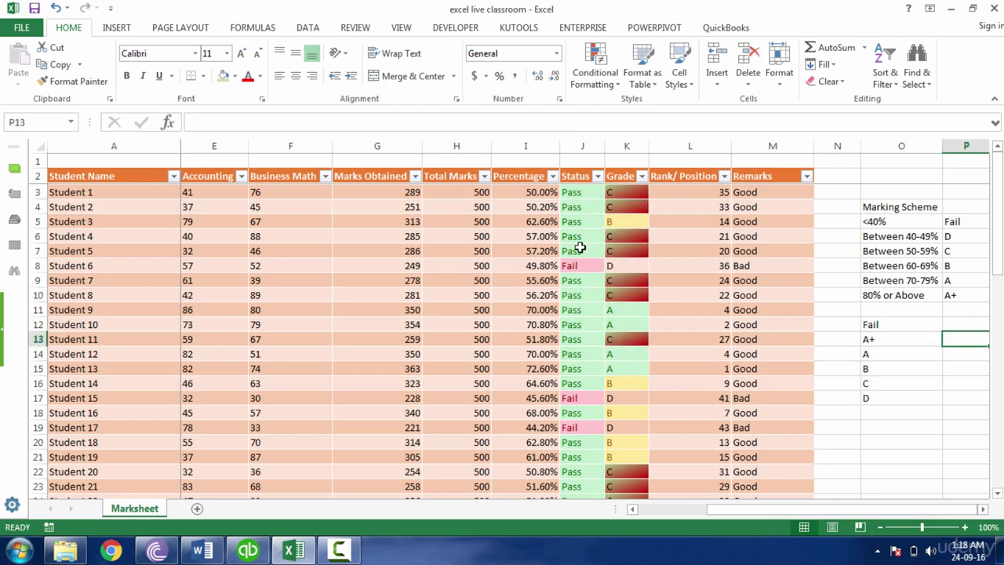
pyautogui.click(974, 357)
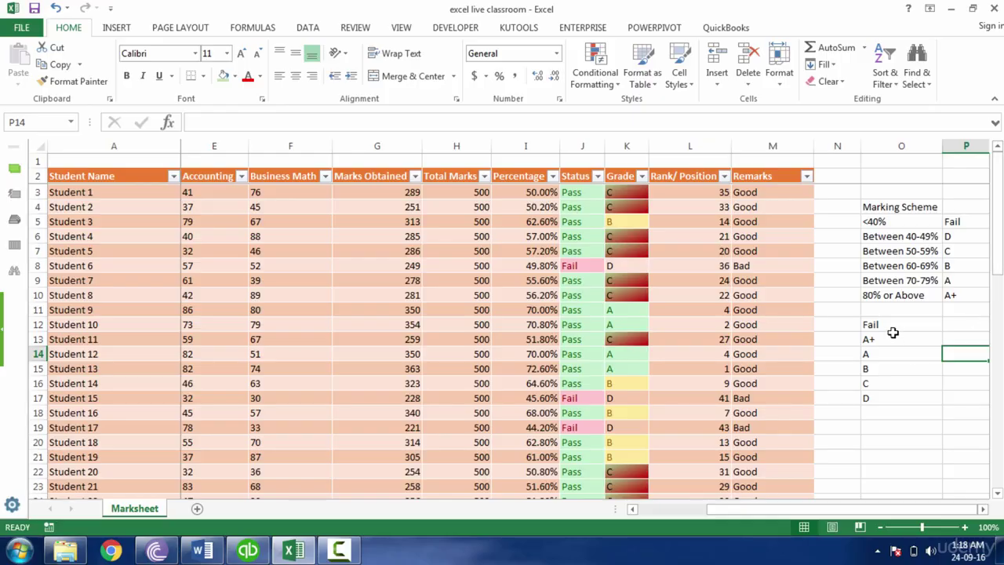
pyautogui.moveTo(895, 330); pyautogui.dragTo(957, 400)
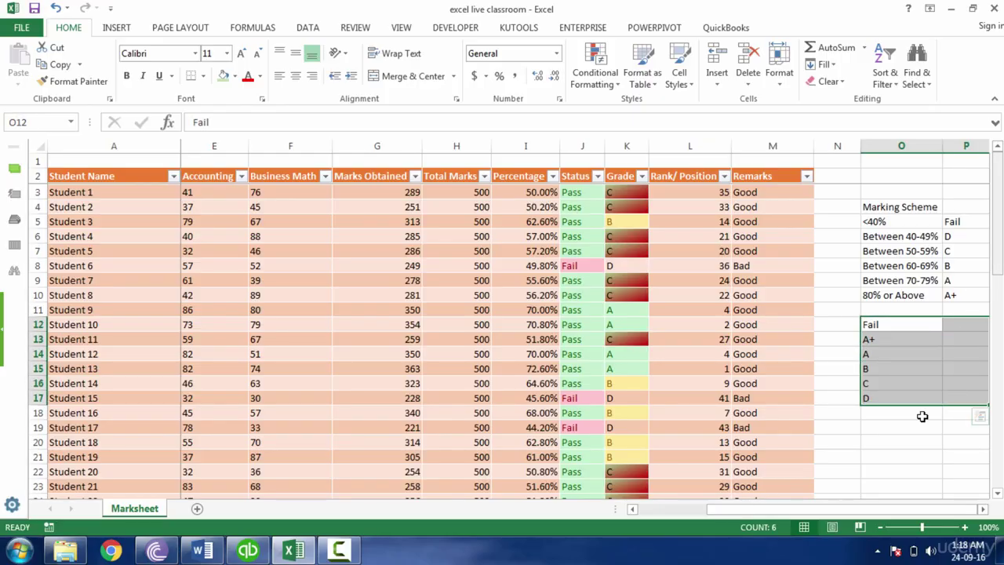
# Inspect the A-marked absences in the subject columns and the Students Absent Subj Wise formula for English in B56.
pyautogui.moveTo(877, 510); pyautogui.dragTo(639, 493)
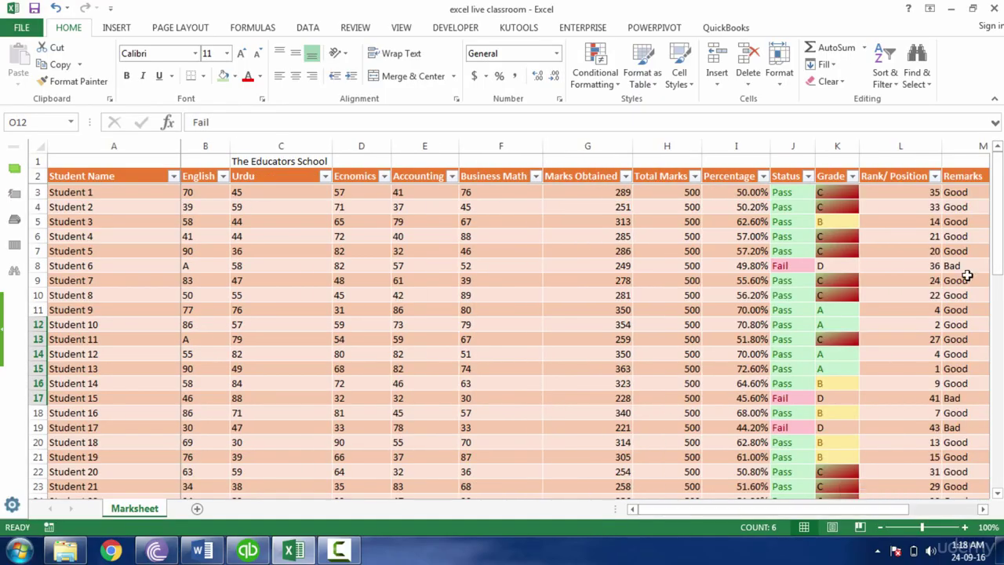
pyautogui.moveTo(1000, 270); pyautogui.dragTo(999, 350)
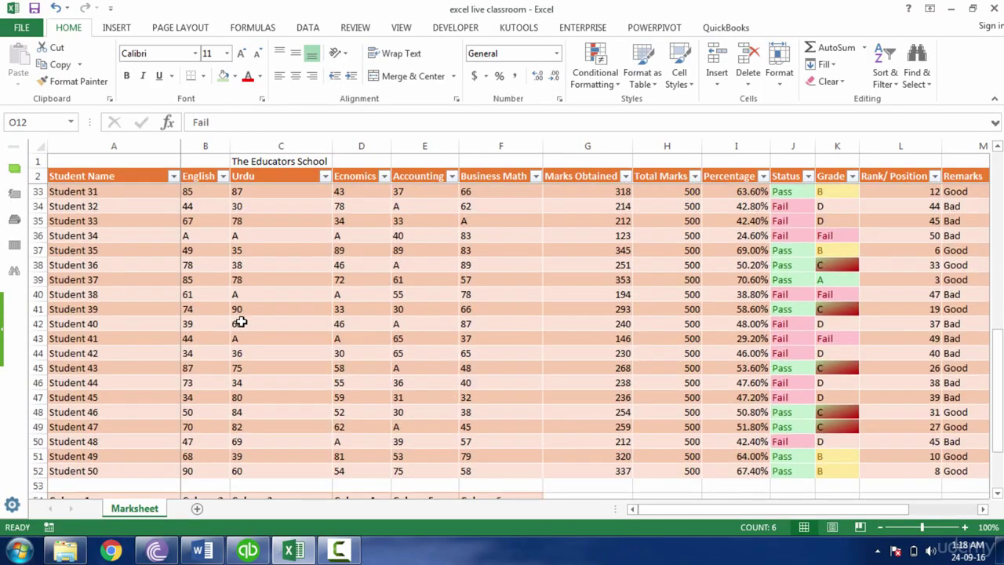
pyautogui.click(258, 294)
pyautogui.click(346, 295)
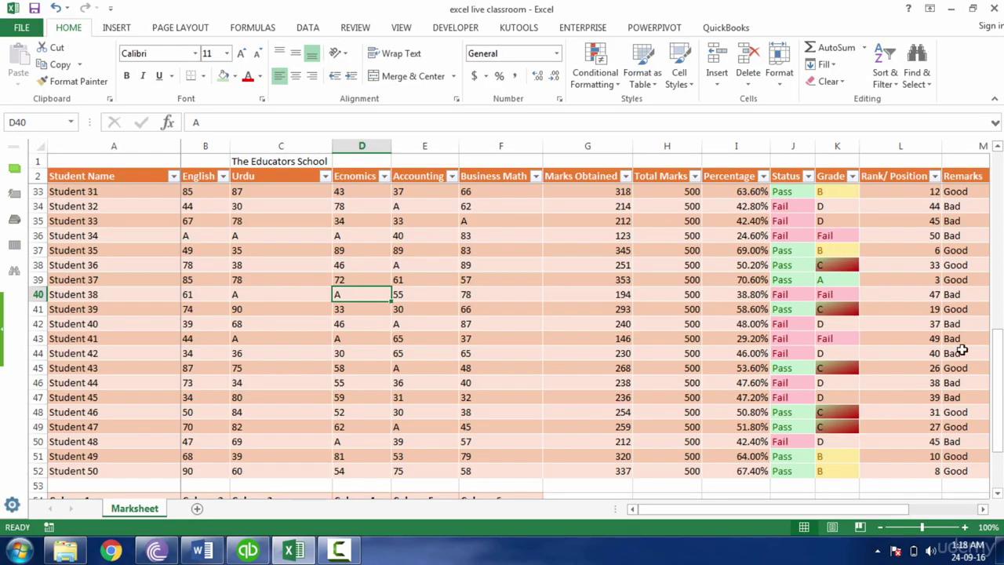
pyautogui.moveTo(1001, 391); pyautogui.dragTo(995, 447)
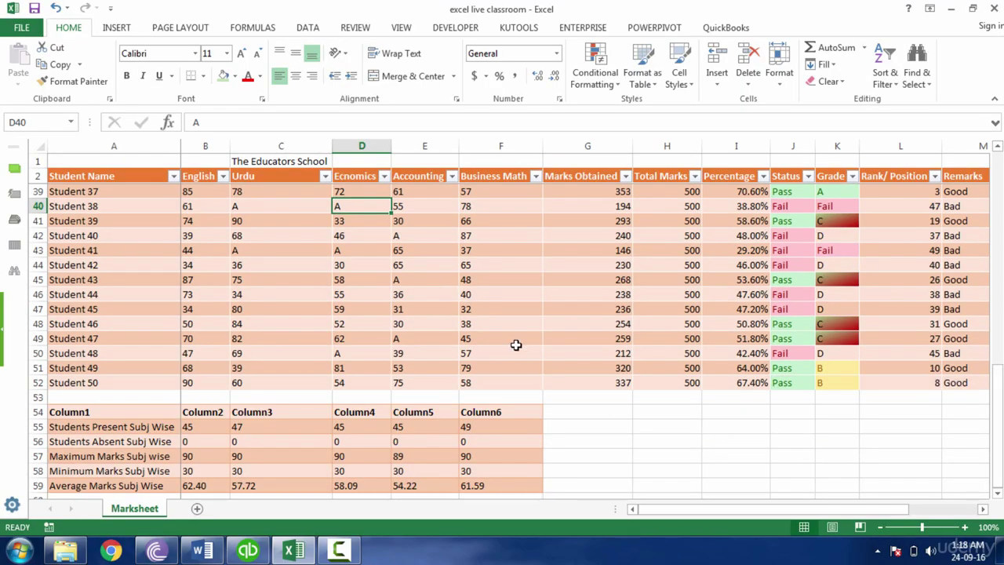
pyautogui.click(193, 442)
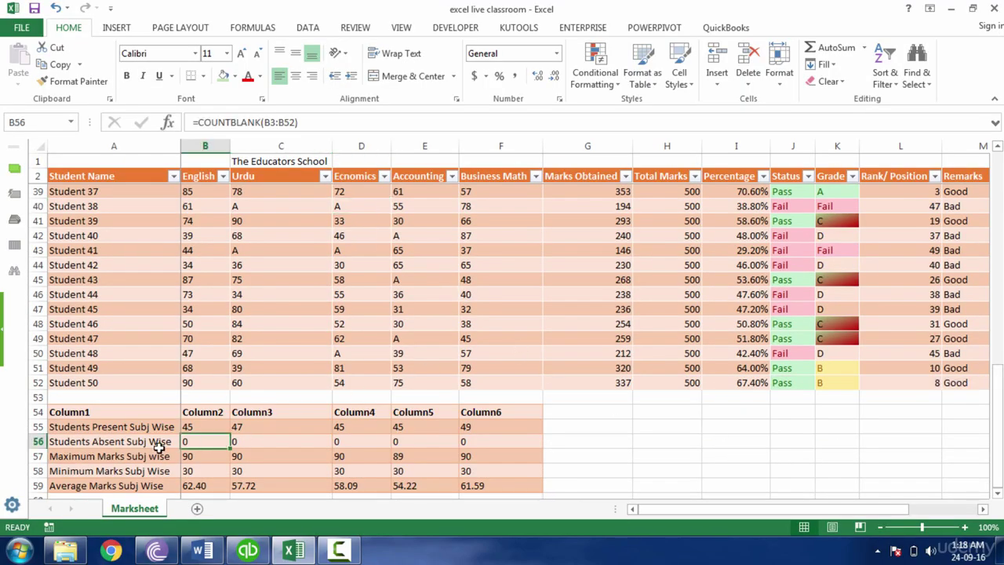
pyautogui.doubleClick(200, 442)
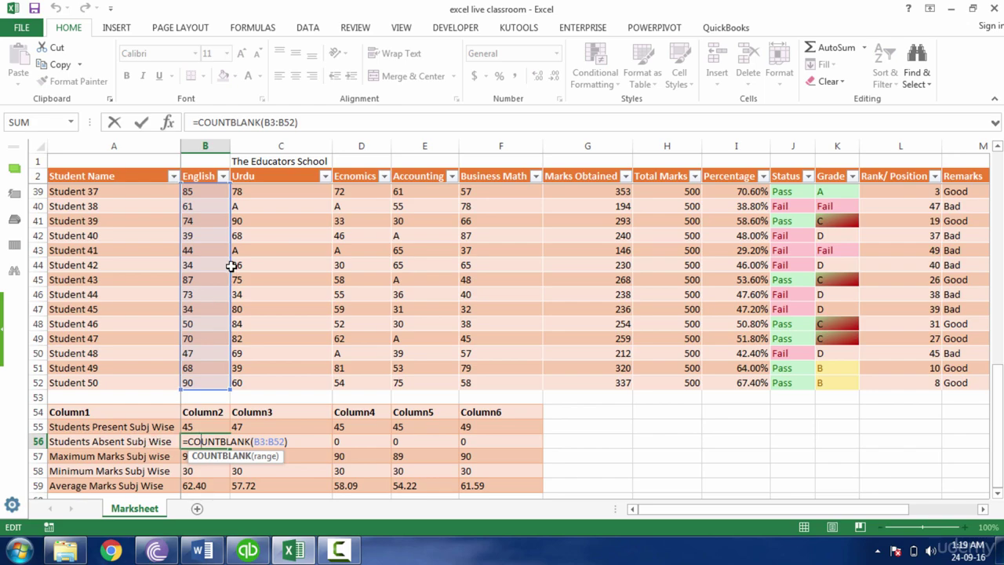
pyautogui.press('Return')
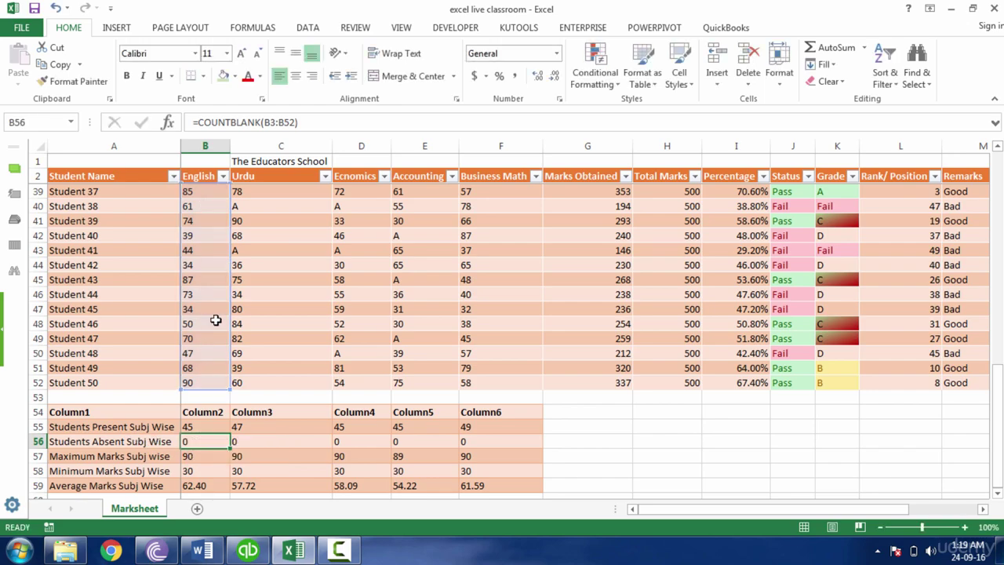
# Clear the Students Absent Subj Wise formulas for all five subjects in B56:F56.
pyautogui.click(197, 441)
pyautogui.moveTo(197, 441); pyautogui.dragTo(507, 437)
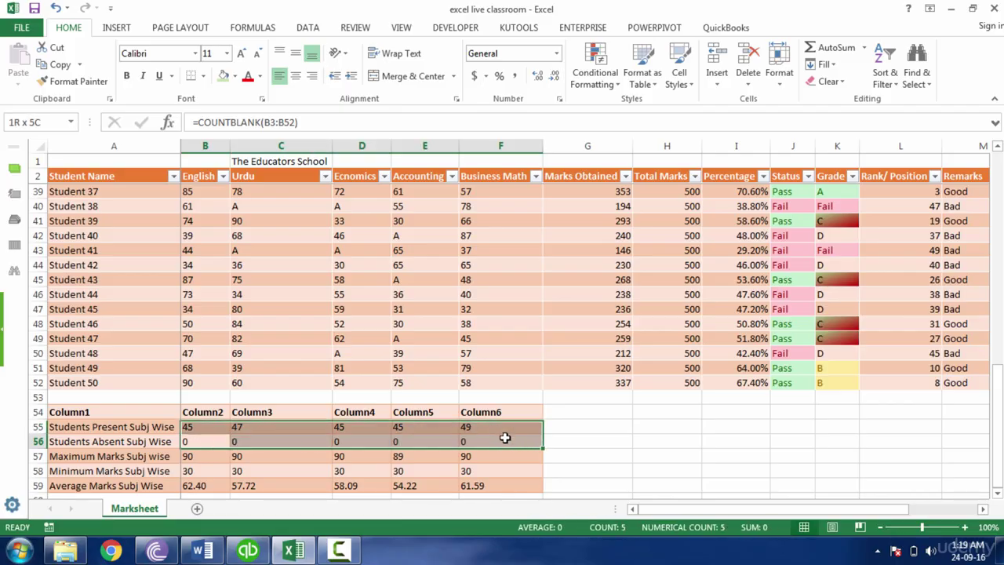
pyautogui.press('Delete')
pyautogui.press('Left')
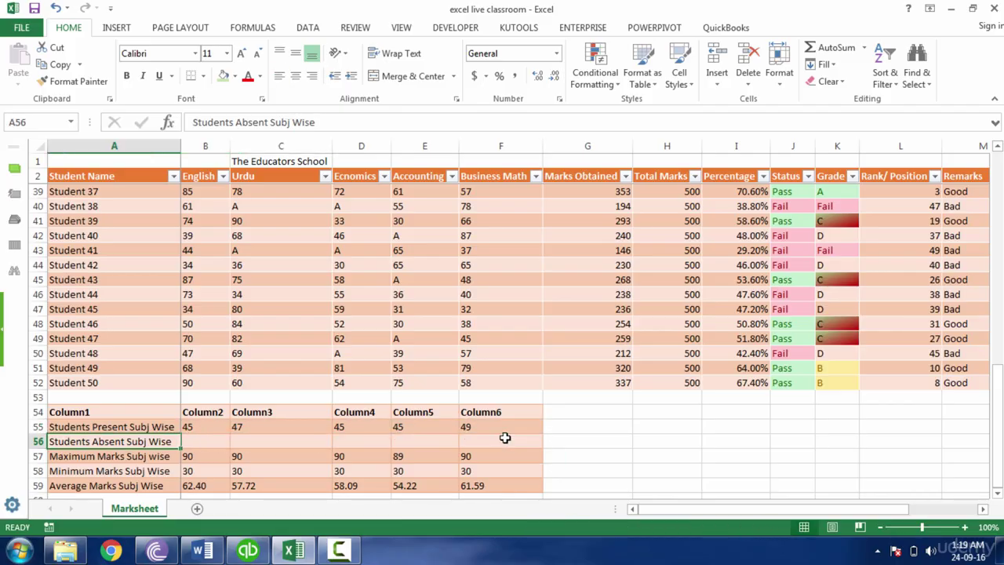
pyautogui.press('Right')
pyautogui.write('=coun')
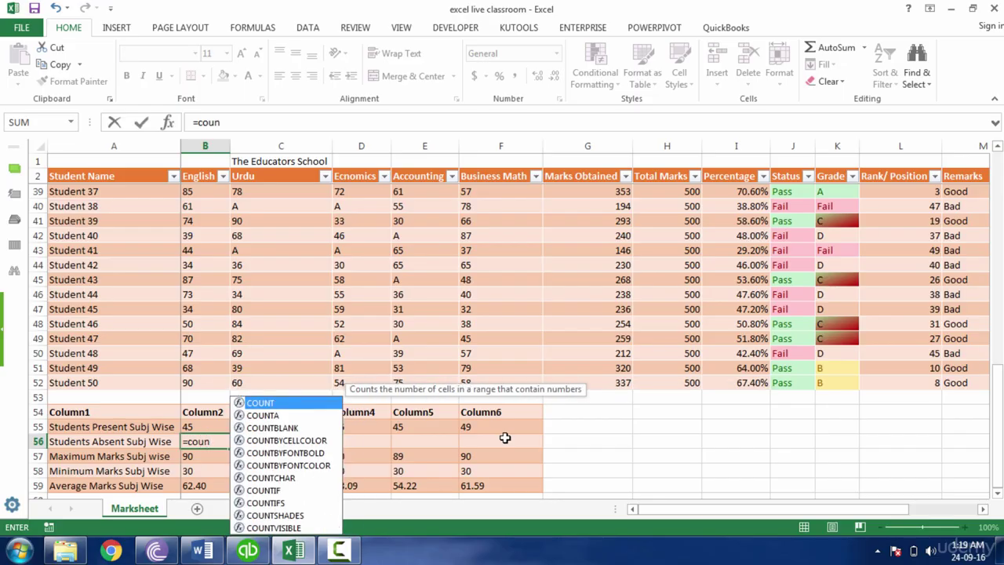
pyautogui.press('Down')
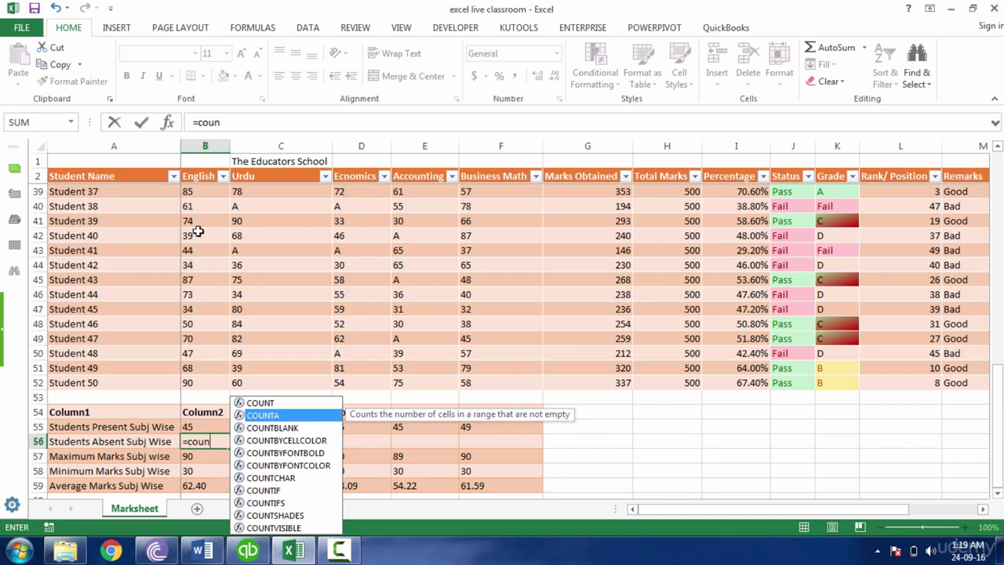
pyautogui.click(211, 255)
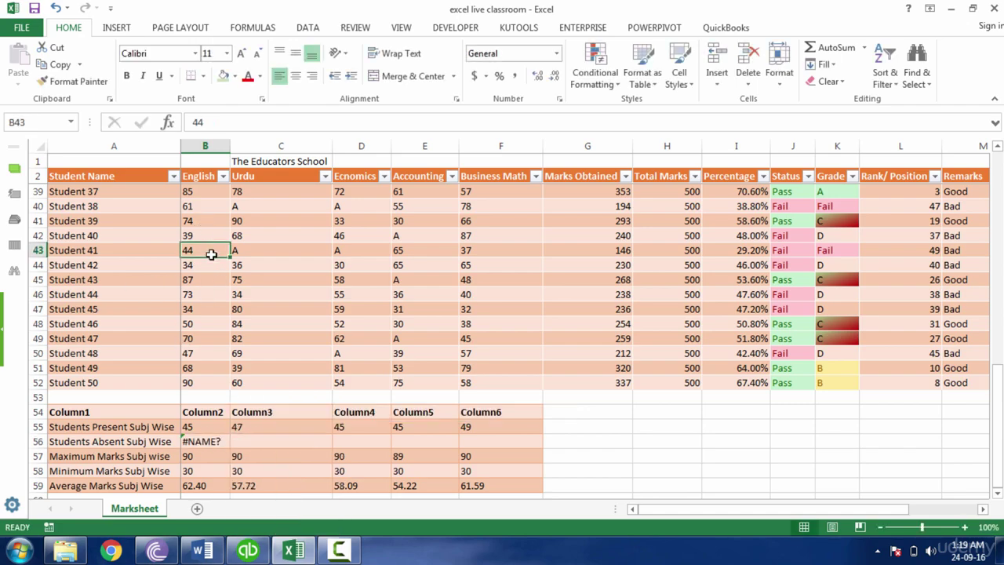
# Count the English absences in B56 with the formula =COUNTIF(B2:B52,"A").
pyautogui.click(202, 441)
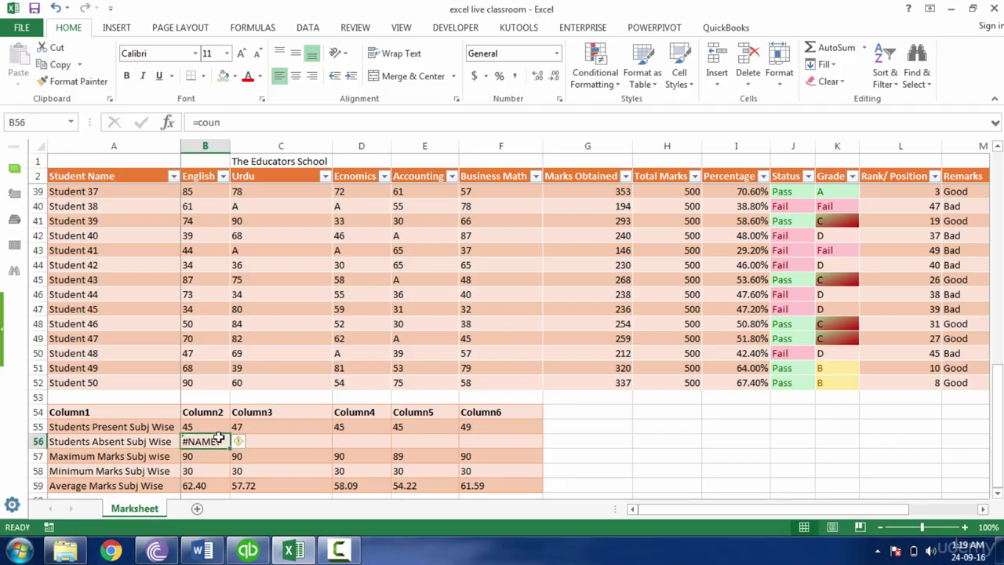
pyautogui.write('=coun')
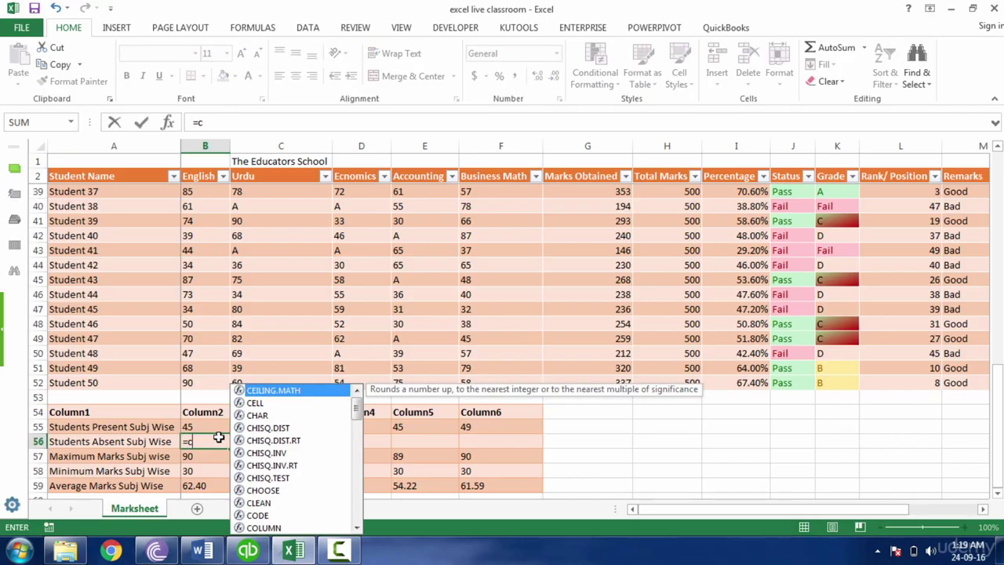
pyautogui.write('if')
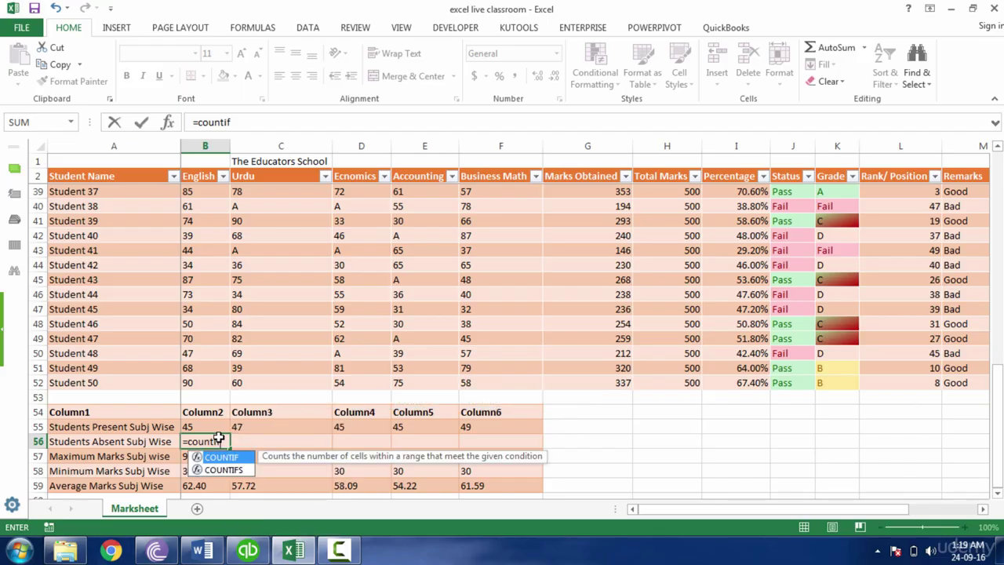
pyautogui.press('Tab')
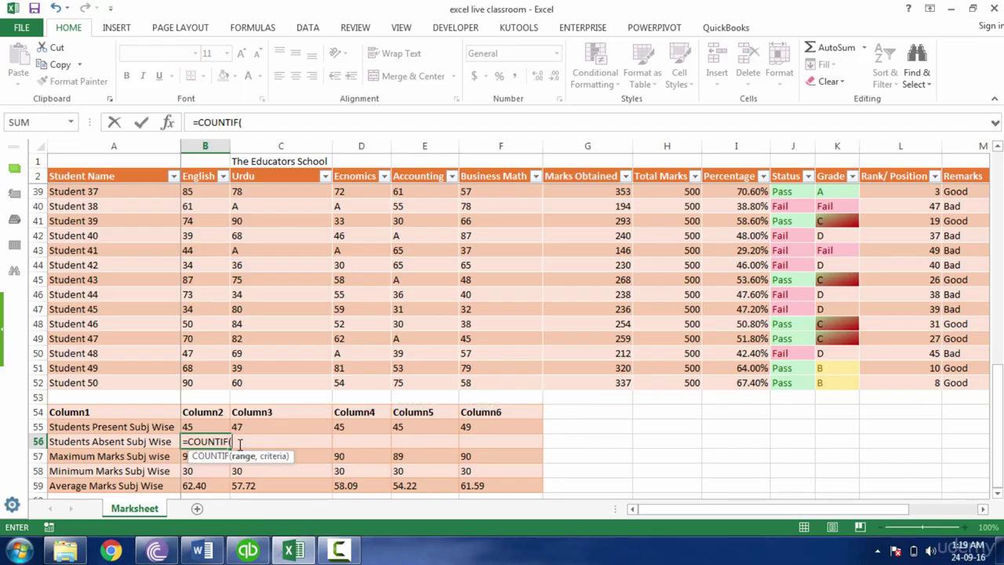
pyautogui.click(200, 384)
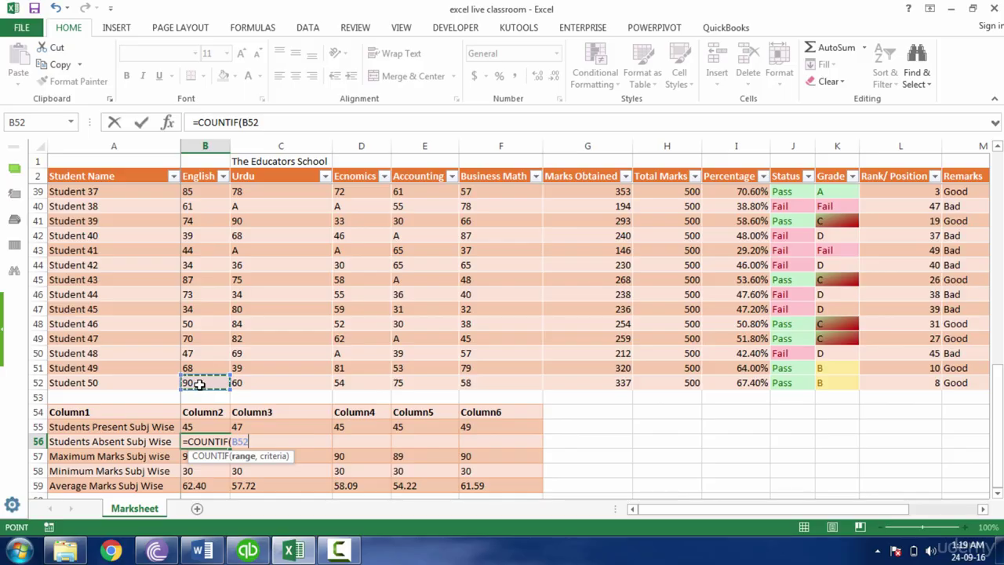
pyautogui.hotkey('ctrl', 'shift', 'Up')
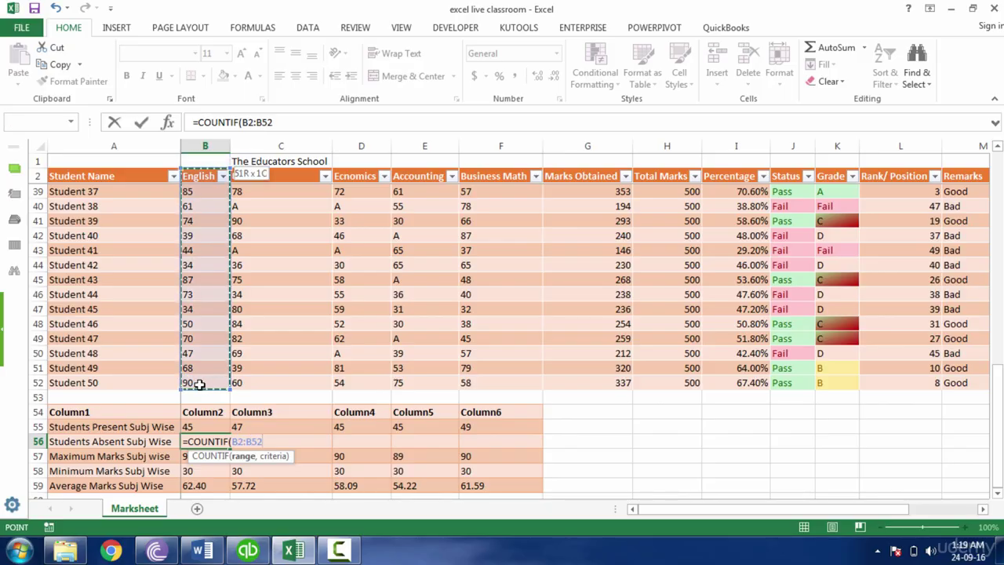
pyautogui.write(',"A')
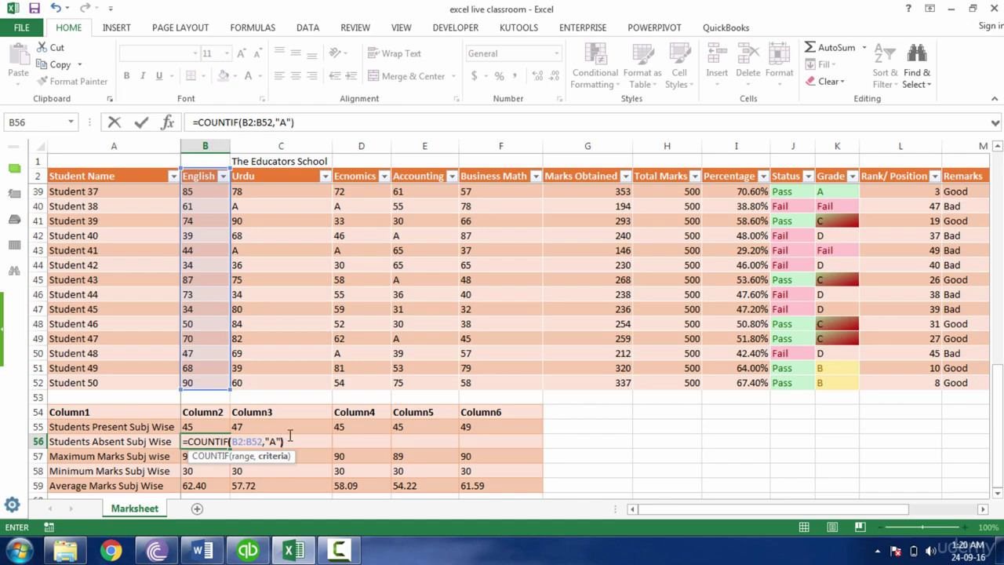
pyautogui.press('Return')
# Fill the absence-count formula from B56 across to the other subjects through F56.
pyautogui.press('Up')
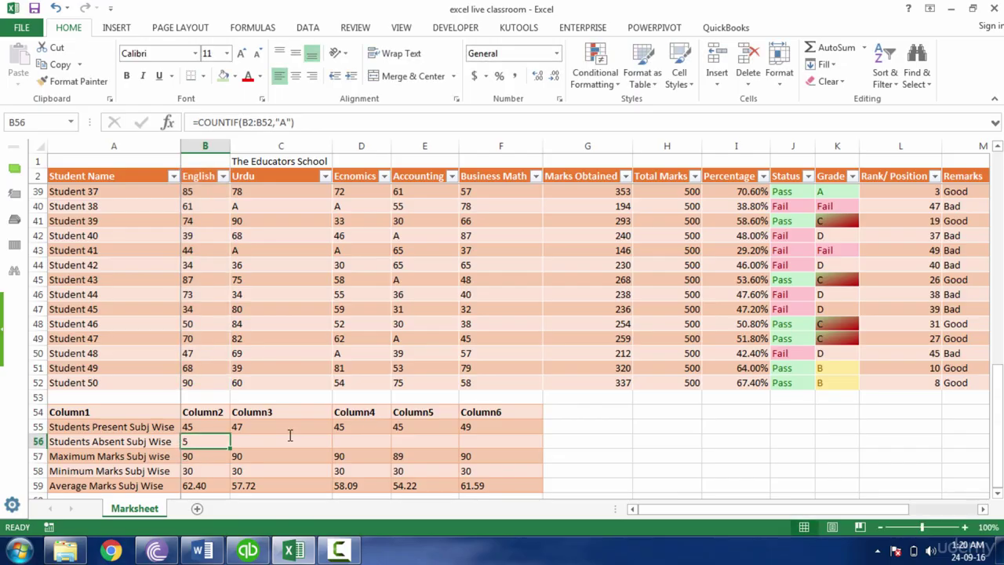
pyautogui.hotkey('shift', 'Right')
pyautogui.hotkey('shift', 'Right')
pyautogui.hotkey('shift', 'Right')
pyautogui.hotkey('shift', 'Right')
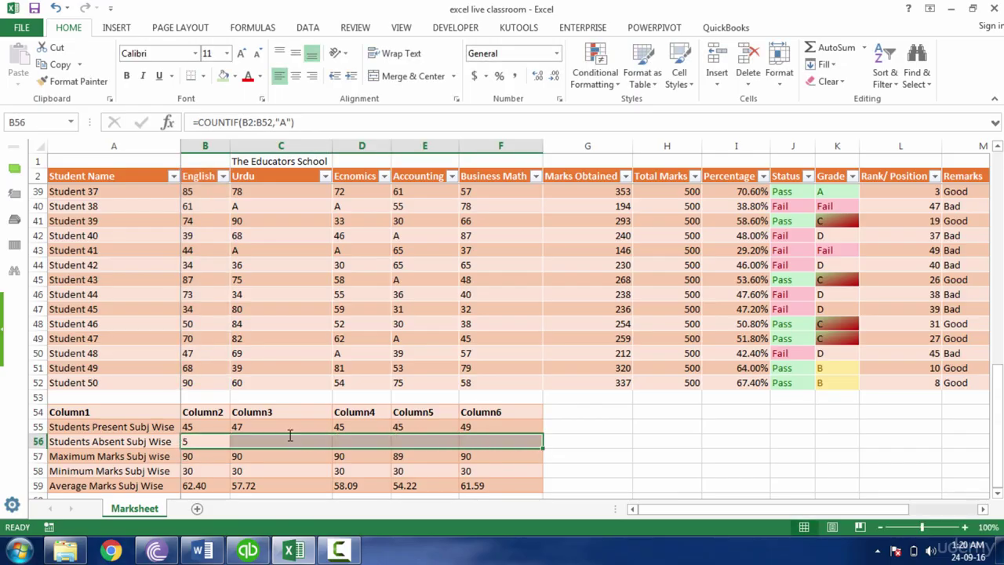
pyautogui.hotkey('ctrl', 'r')
# Check the Urdu absence formula and compare the students present and absent in rows 55 and 56 subject by subject.
pyautogui.click(287, 439)
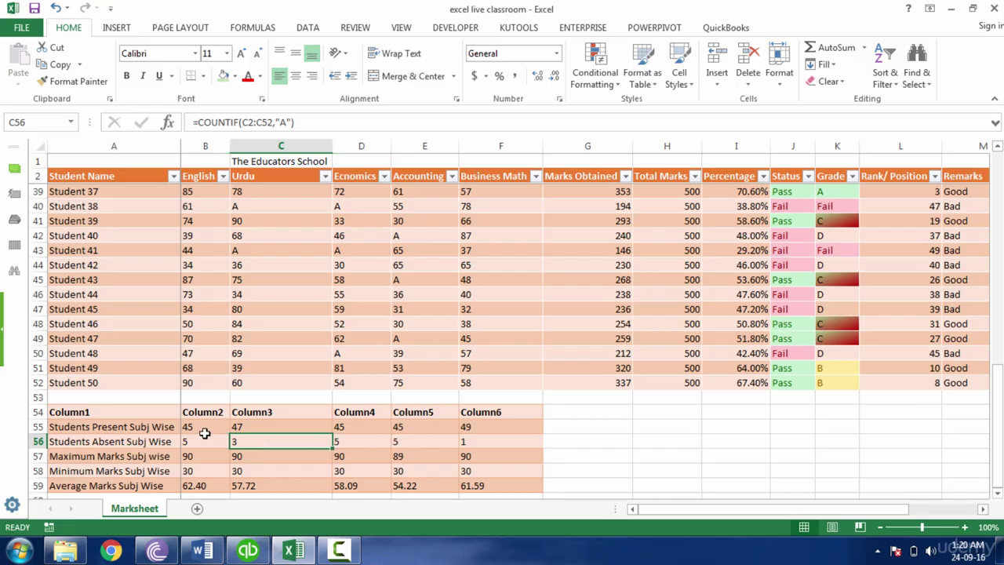
pyautogui.moveTo(203, 430); pyautogui.dragTo(202, 440)
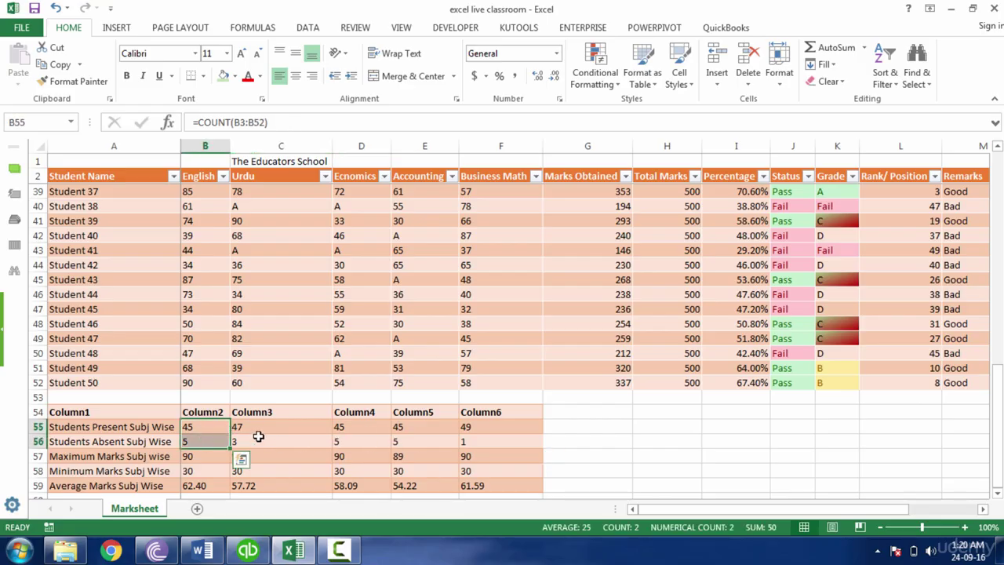
pyautogui.moveTo(262, 427); pyautogui.dragTo(262, 438)
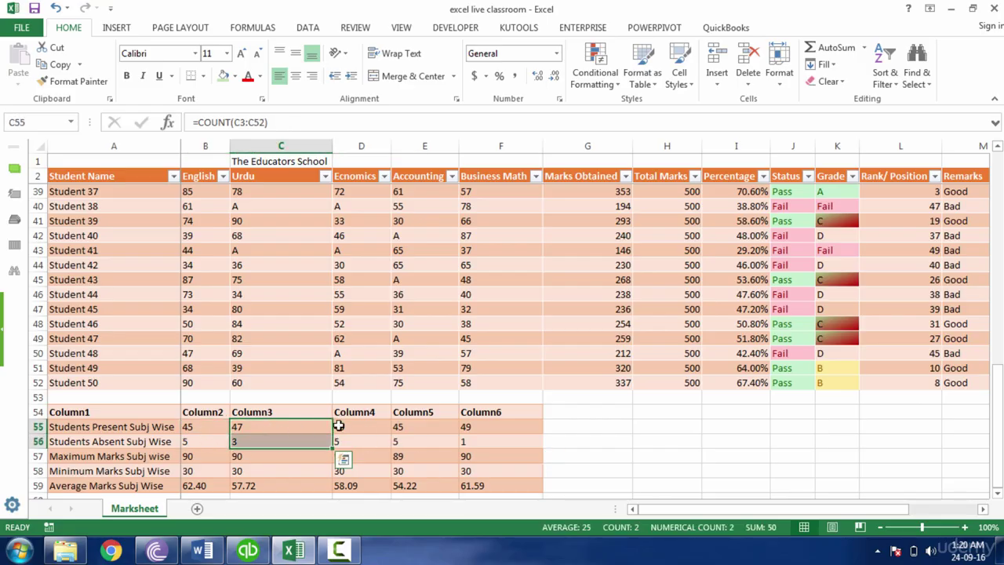
pyautogui.moveTo(347, 428); pyautogui.dragTo(350, 442)
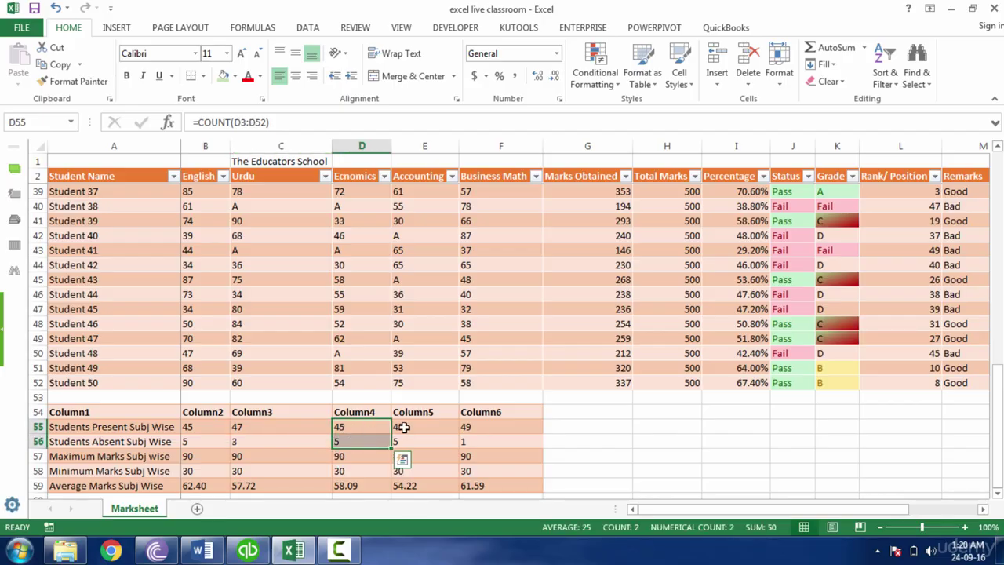
pyautogui.click(407, 428)
pyautogui.click(471, 427)
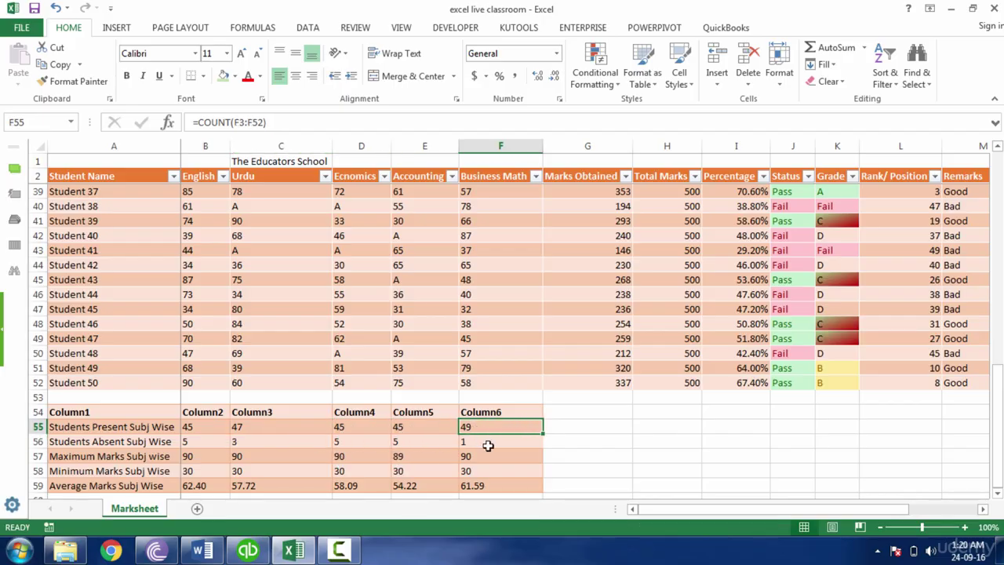
pyautogui.click(488, 444)
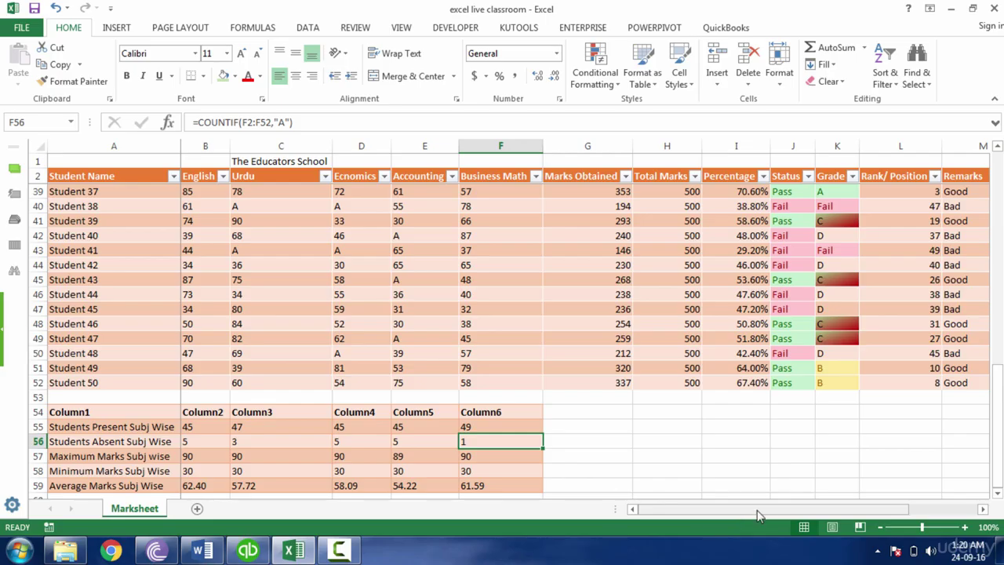
pyautogui.moveTo(753, 509); pyautogui.dragTo(919, 506)
pyautogui.moveTo(998, 414); pyautogui.dragTo(998, 235)
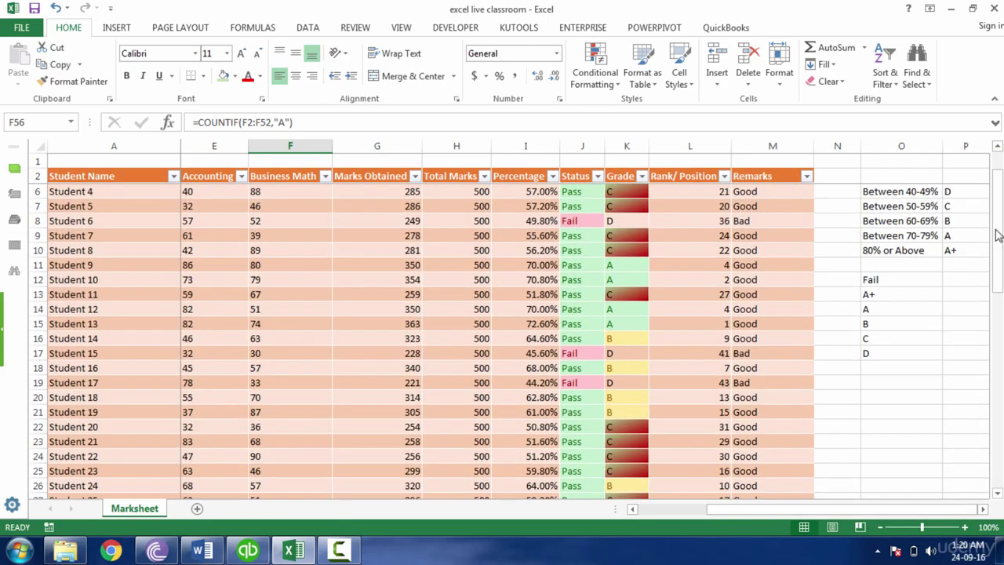
pyautogui.click(958, 284)
pyautogui.moveTo(851, 506); pyautogui.dragTo(891, 510)
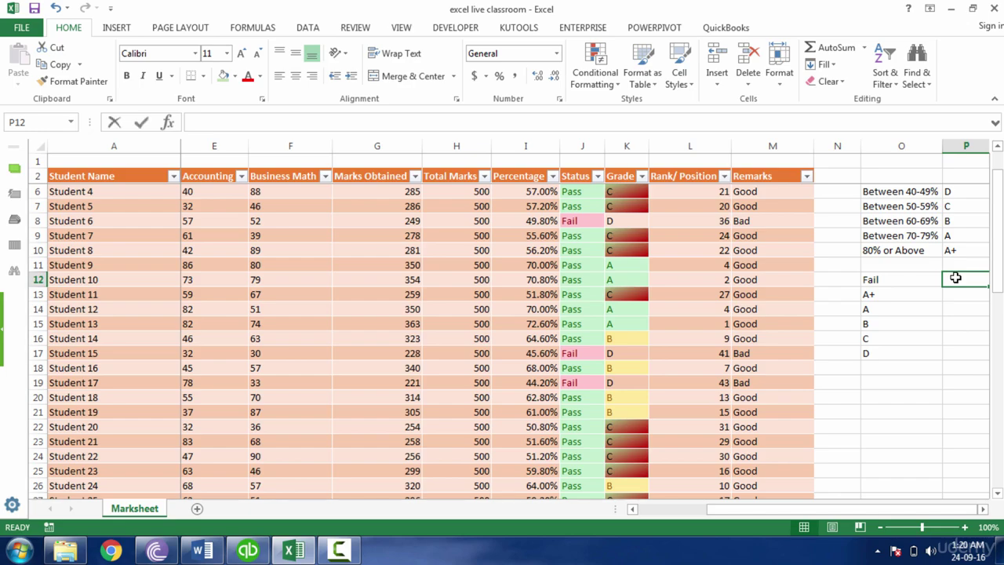
pyautogui.write('=countif')
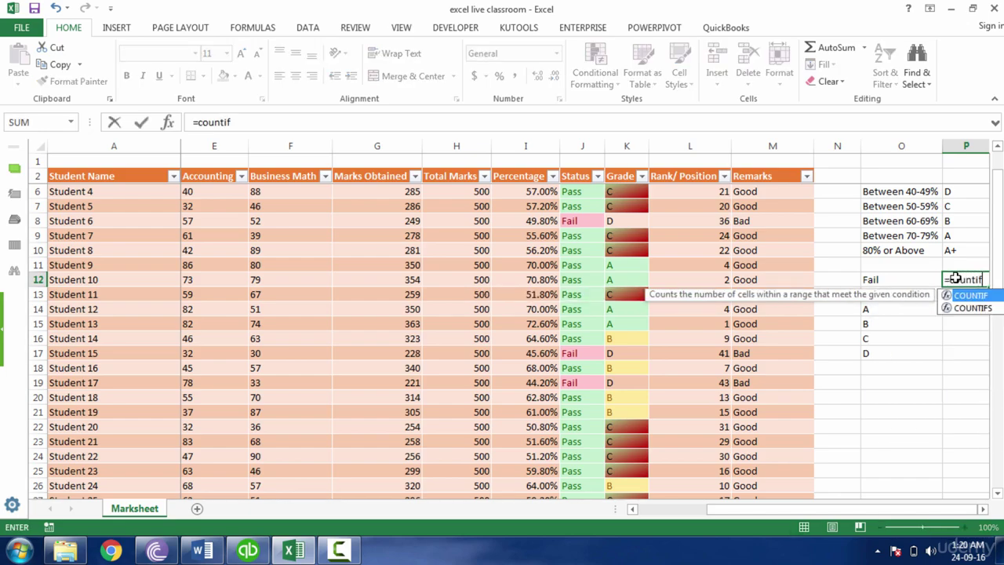
pyautogui.press('Tab')
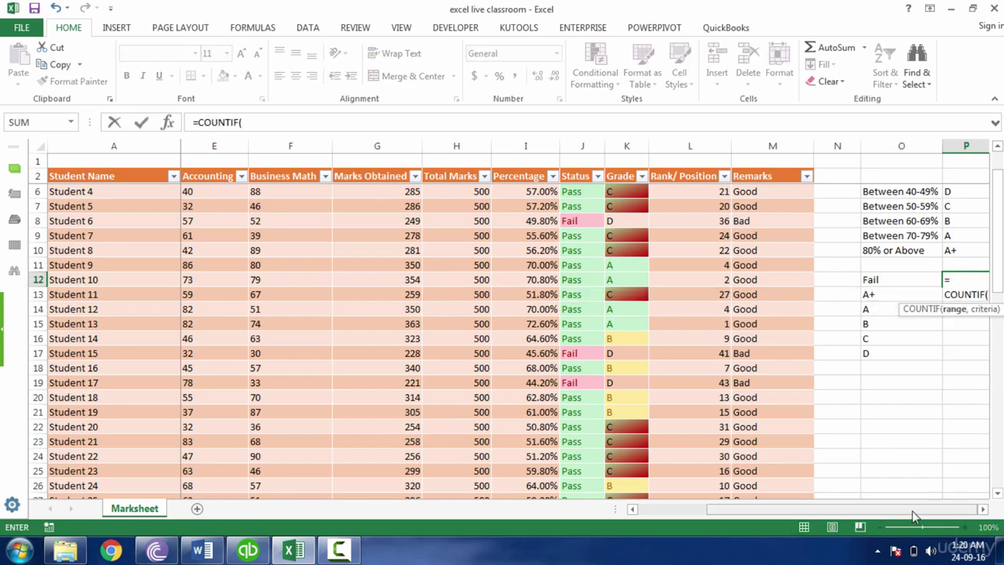
pyautogui.press('pagedown')
pyautogui.press('Right')
pyautogui.press('Right')
pyautogui.press('Escape')
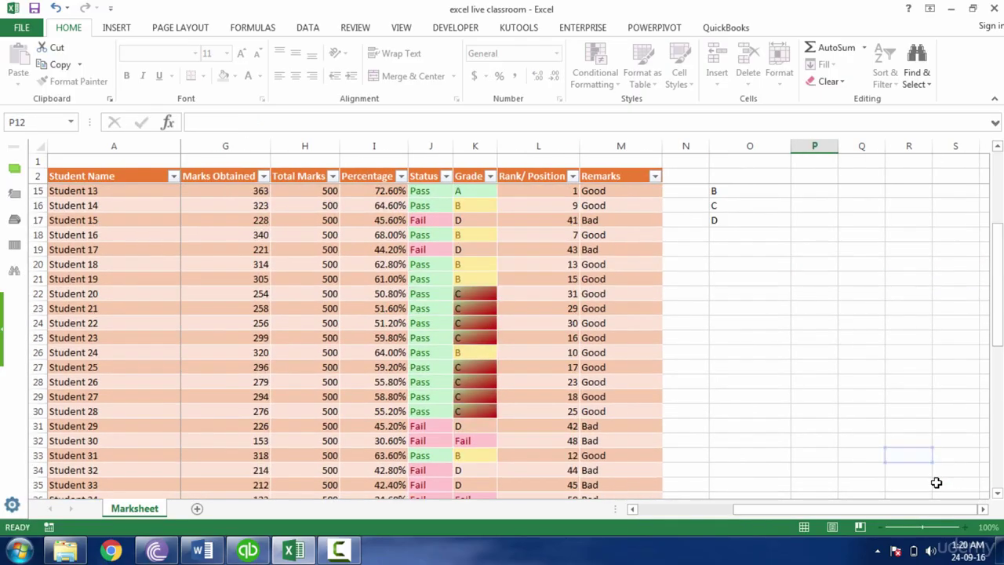
pyautogui.press('Up')
pyautogui.press('Right')
pyautogui.press('Up')
pyautogui.press('Up')
pyautogui.press('Up')
pyautogui.press('Up')
pyautogui.press('Up')
pyautogui.press('Up')
pyautogui.press('Up')
pyautogui.press('Up')
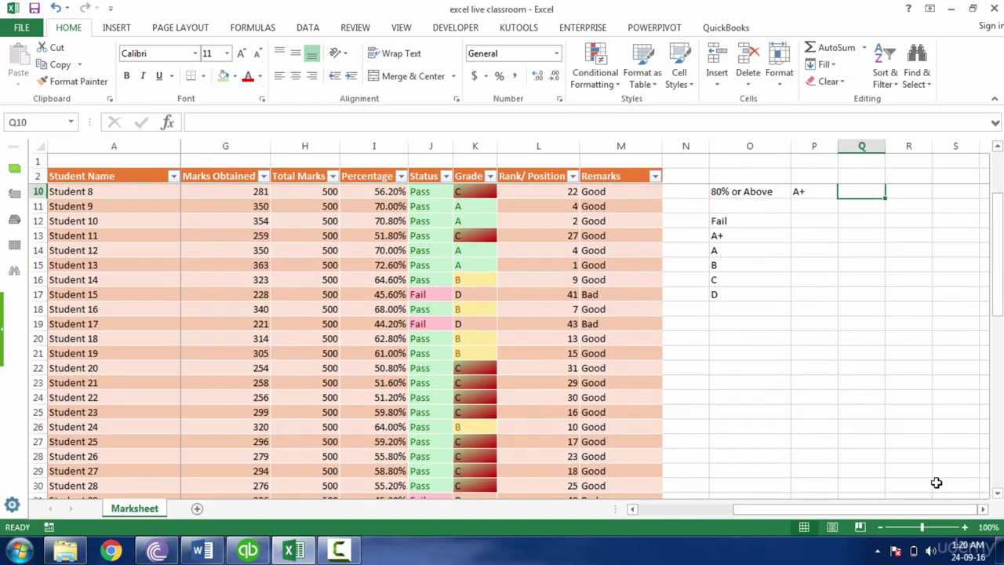
# Count the failed students in P12 beside the Fail label with the formula =COUNTIF(K:K,"Fail").
pyautogui.click(825, 321)
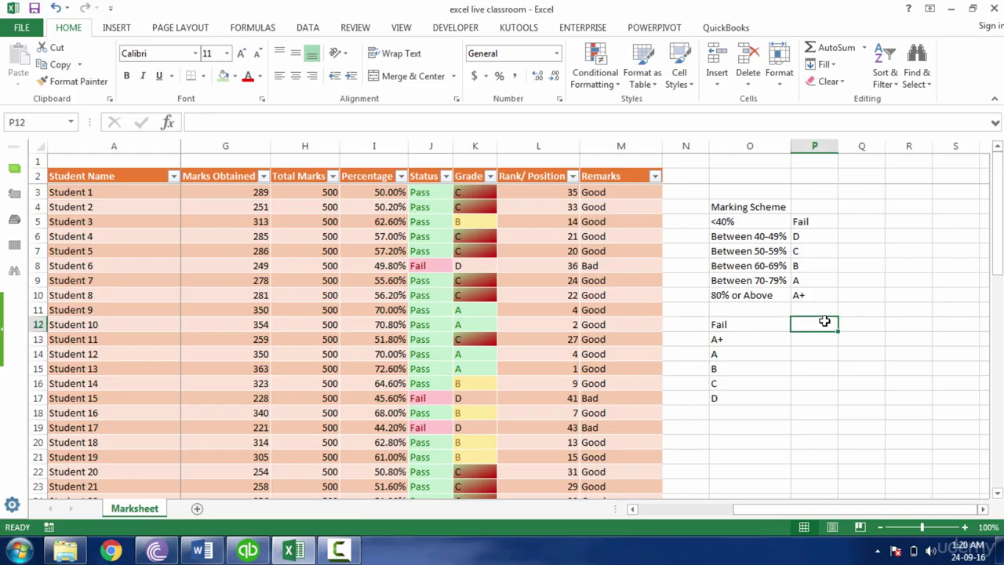
pyautogui.write('=coun')
pyautogui.write('if')
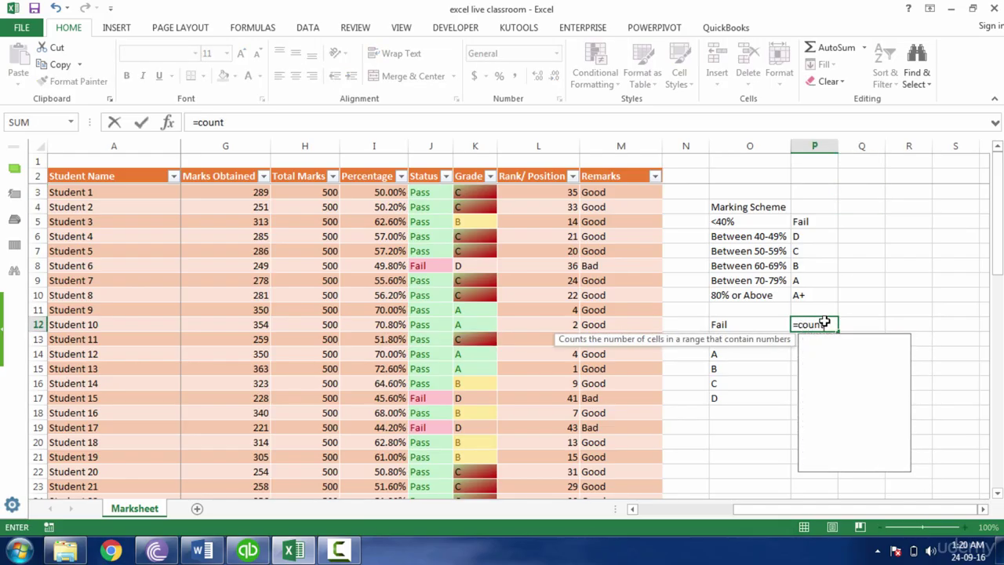
pyautogui.press('Tab')
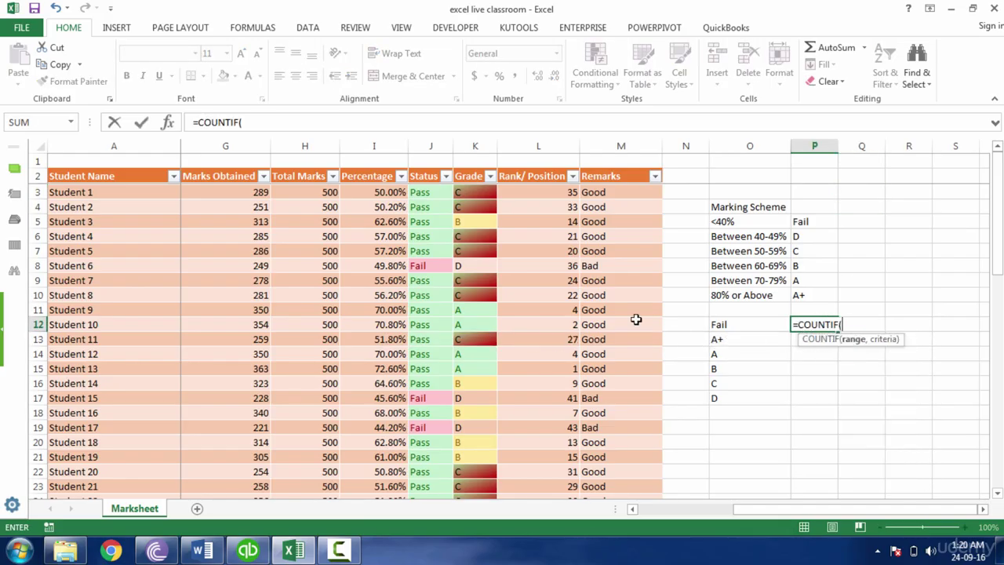
pyautogui.click(479, 143)
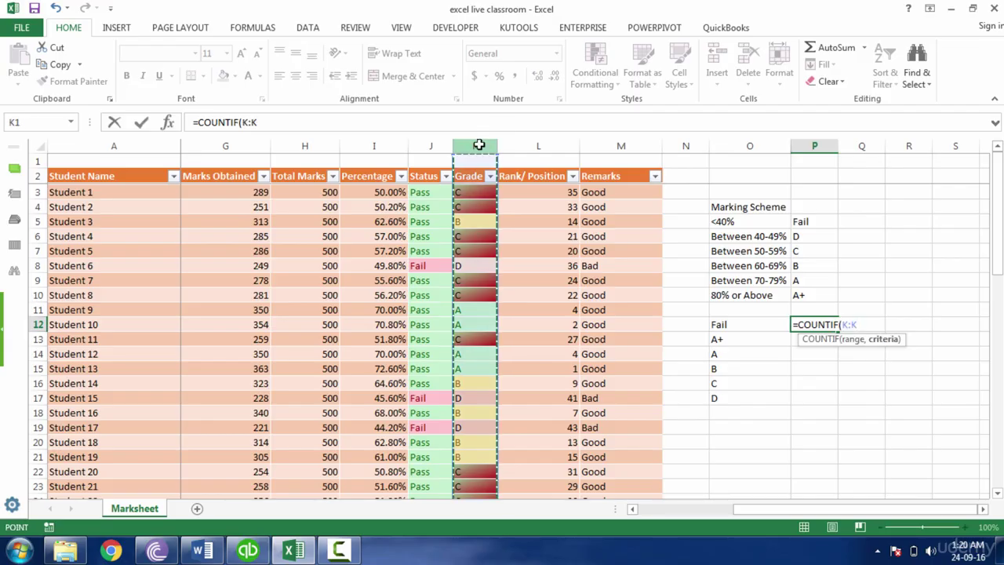
pyautogui.write(',')
pyautogui.press('BackSpace')
pyautogui.press('BackSpace')
pyautogui.press('BackSpace')
pyautogui.press('BackSpace')
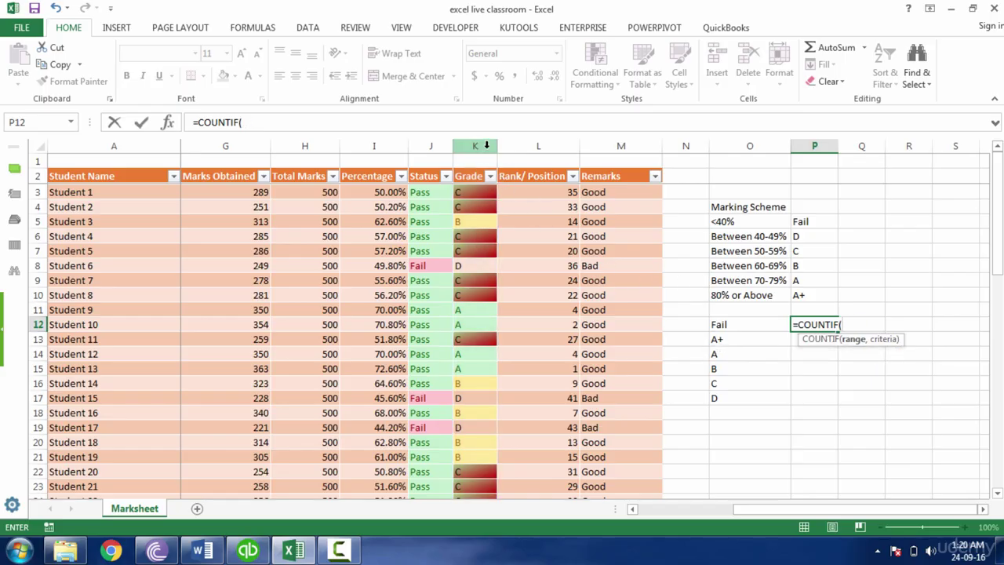
pyautogui.click(477, 175)
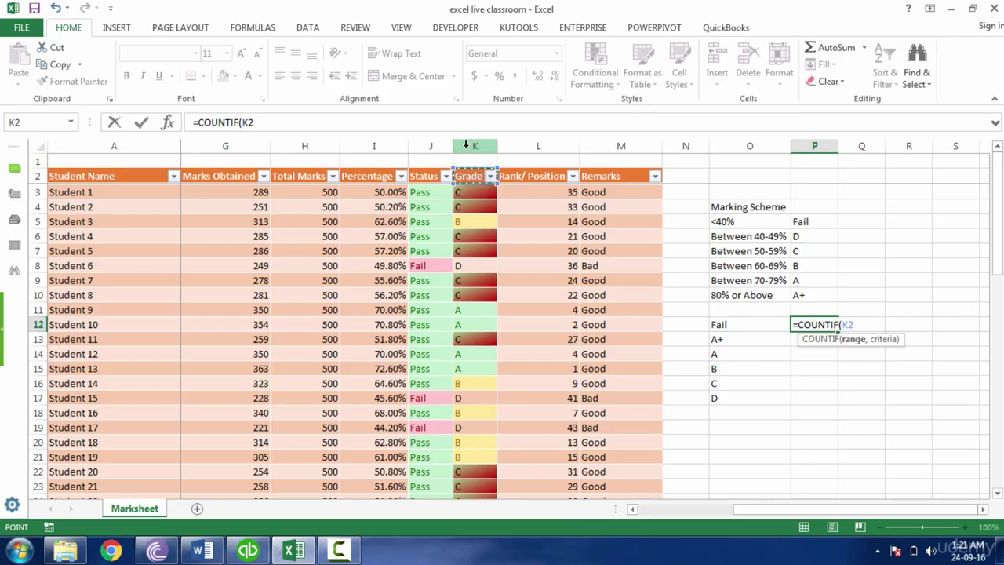
pyautogui.click(466, 145)
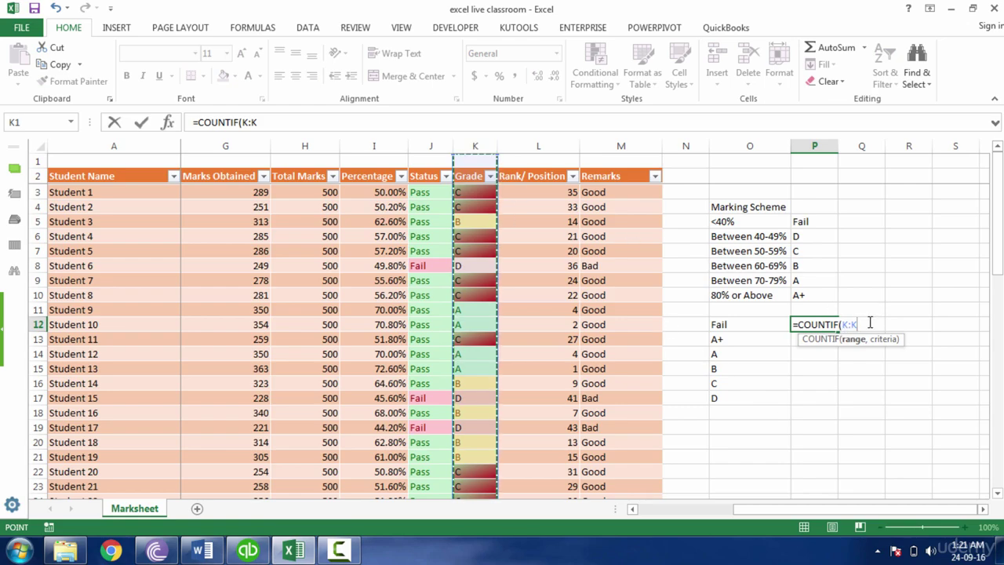
pyautogui.write(',')
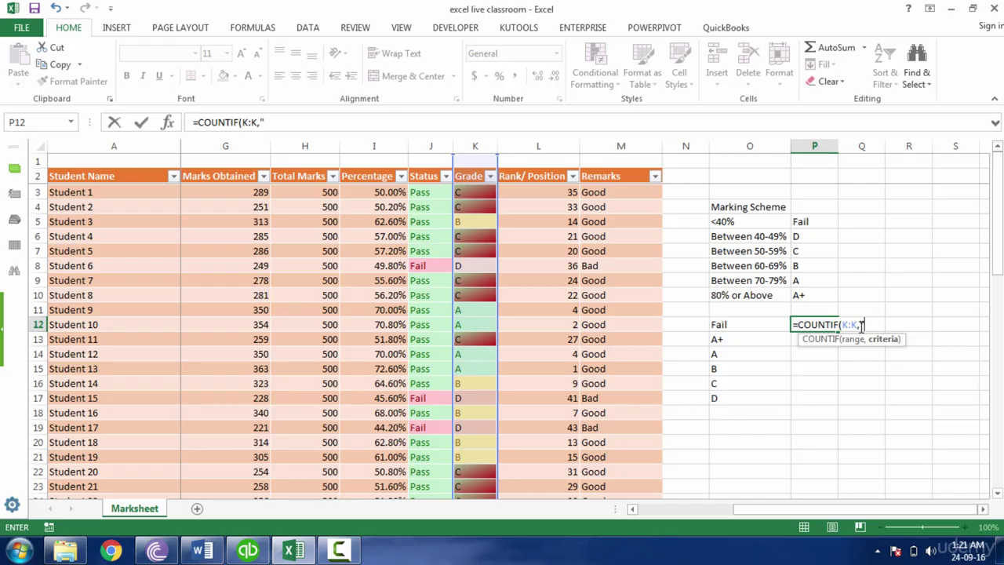
pyautogui.write('"Fail")')
pyautogui.press('Return')
# Fill the Fail count formula from P12 down to P17 and check the criterion in the copied formulas.
pyautogui.click(832, 322)
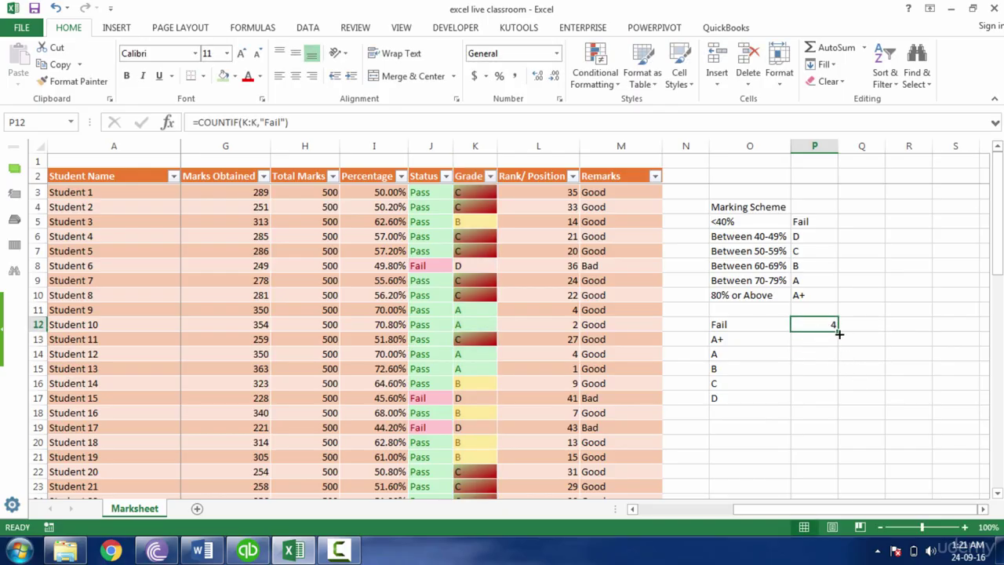
pyautogui.moveTo(839, 334); pyautogui.dragTo(833, 405)
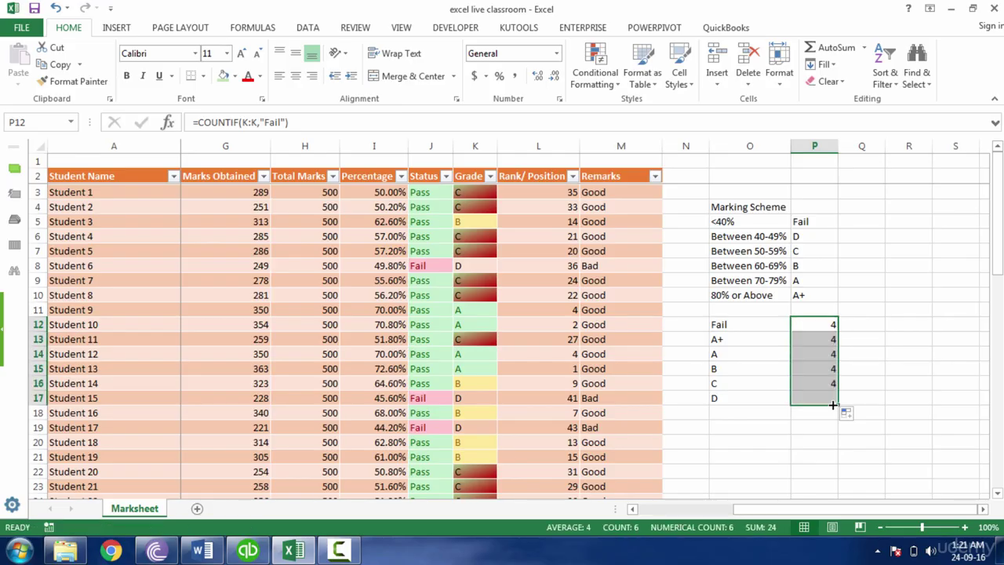
pyautogui.click(828, 325)
pyautogui.doubleClick(834, 327)
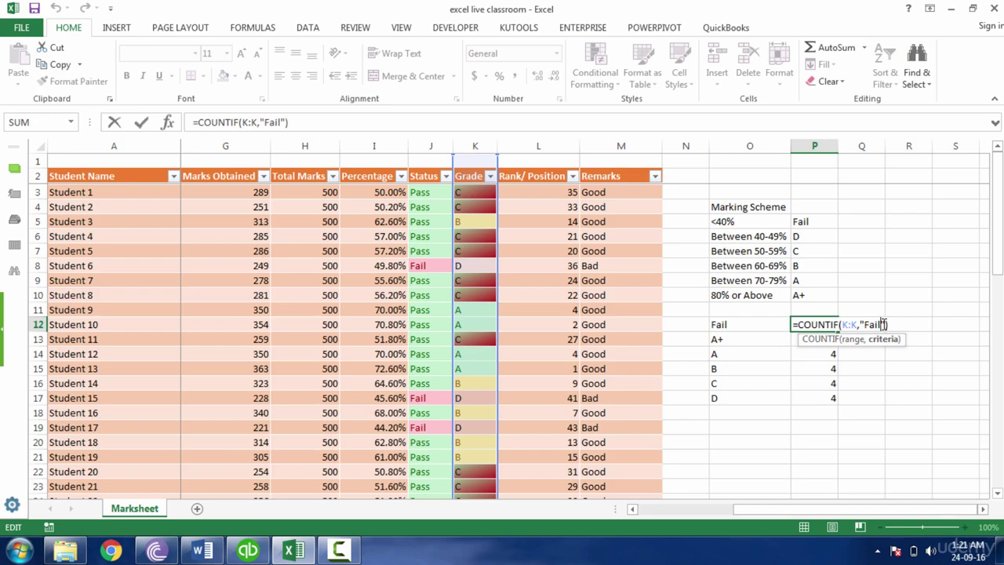
pyautogui.press('Escape')
pyautogui.doubleClick(821, 339)
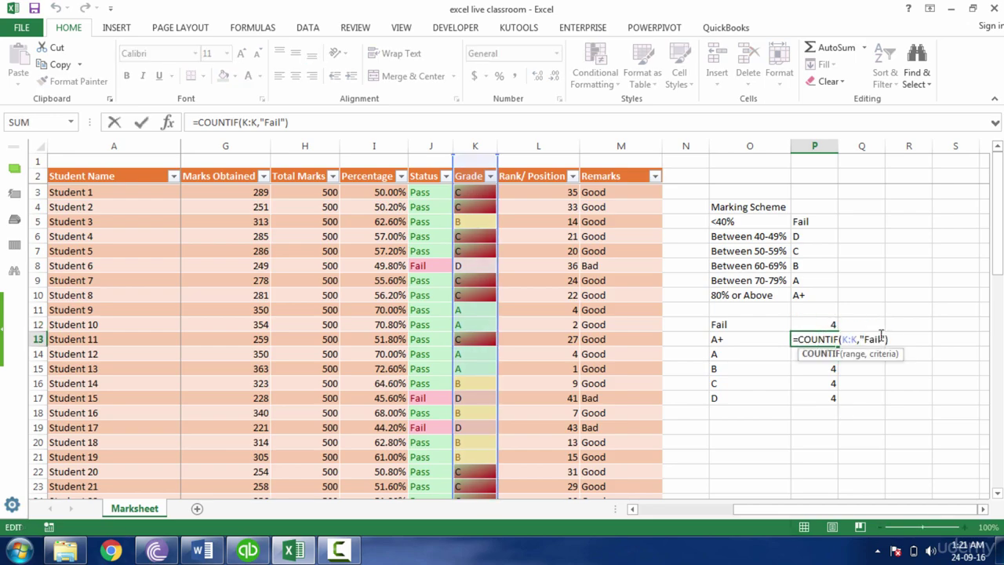
pyautogui.press('Escape')
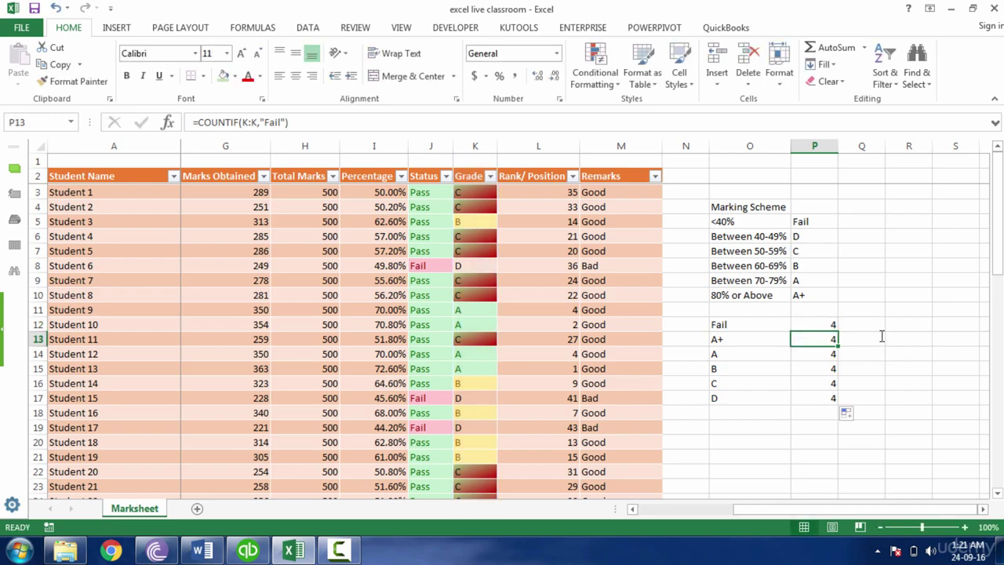
pyautogui.click(823, 355)
pyautogui.click(828, 372)
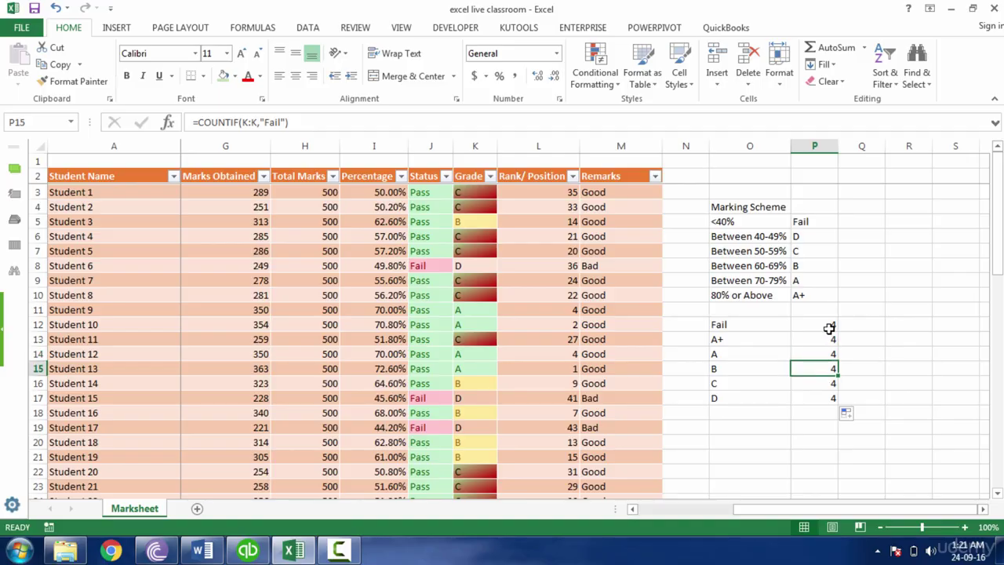
# Replace the fixed "Fail" criterion in P12 with a reference to O12, making the formula =COUNTIF(K:K,O12).
pyautogui.doubleClick(830, 326)
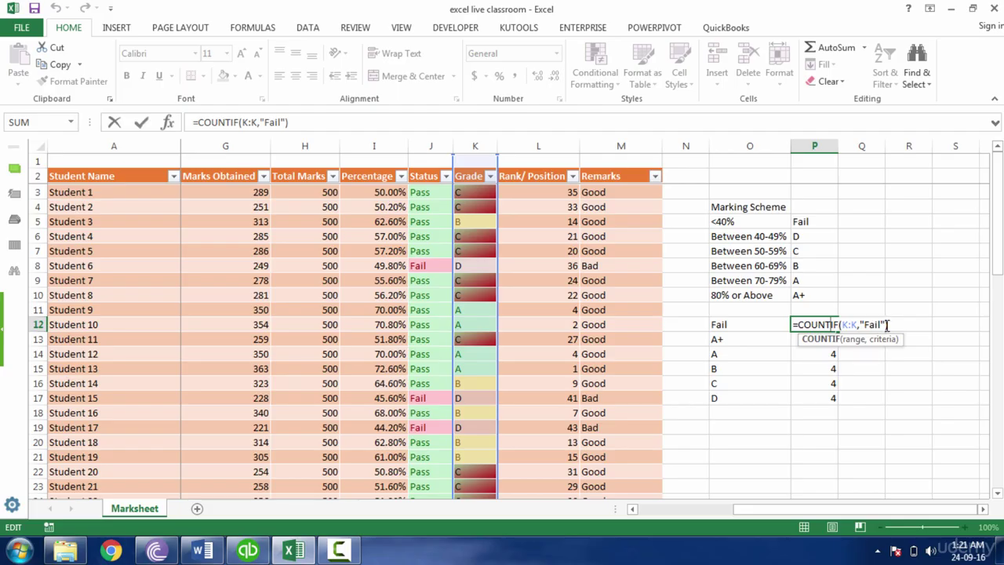
pyautogui.moveTo(885, 324); pyautogui.dragTo(866, 324)
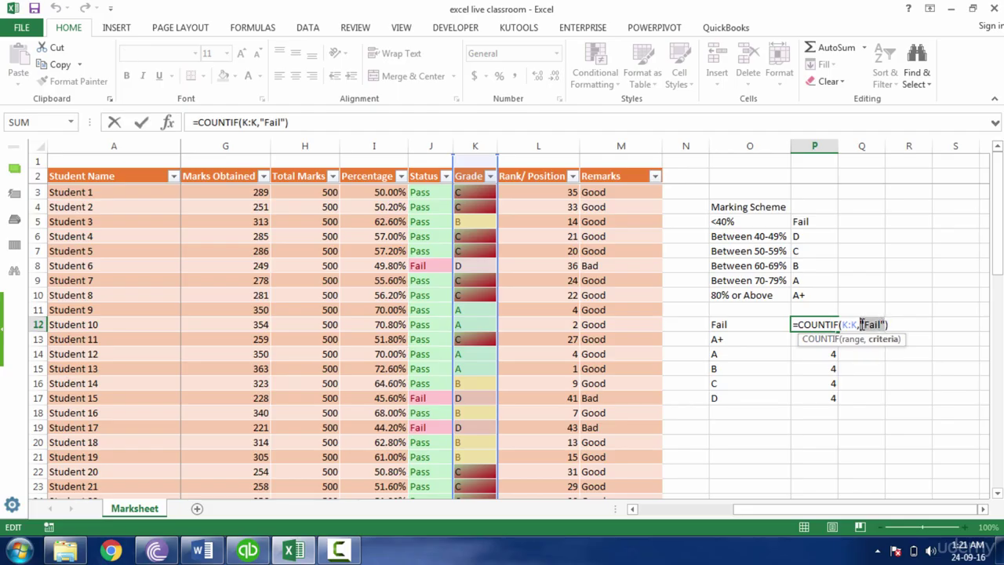
pyautogui.press('BackSpace')
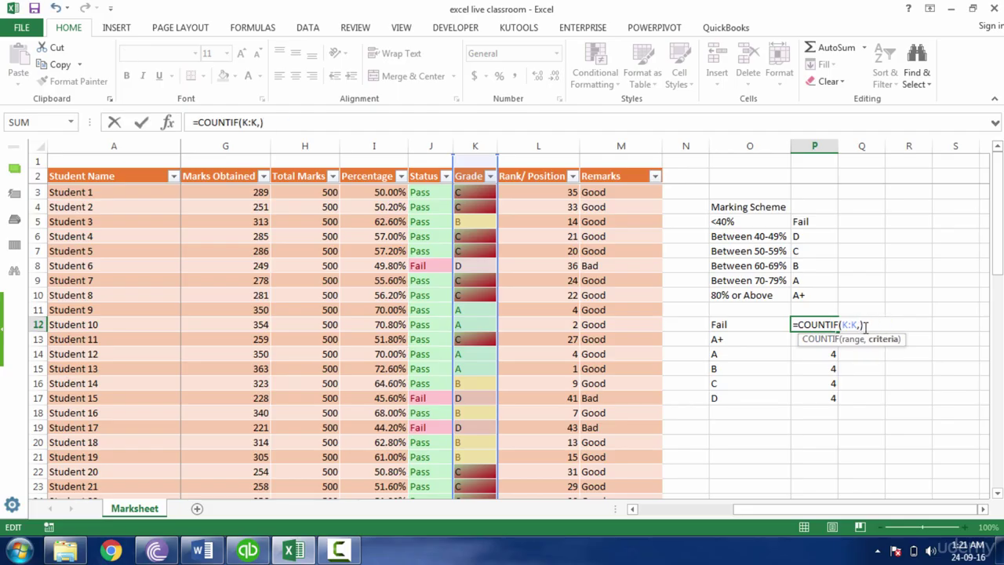
pyautogui.click(759, 328)
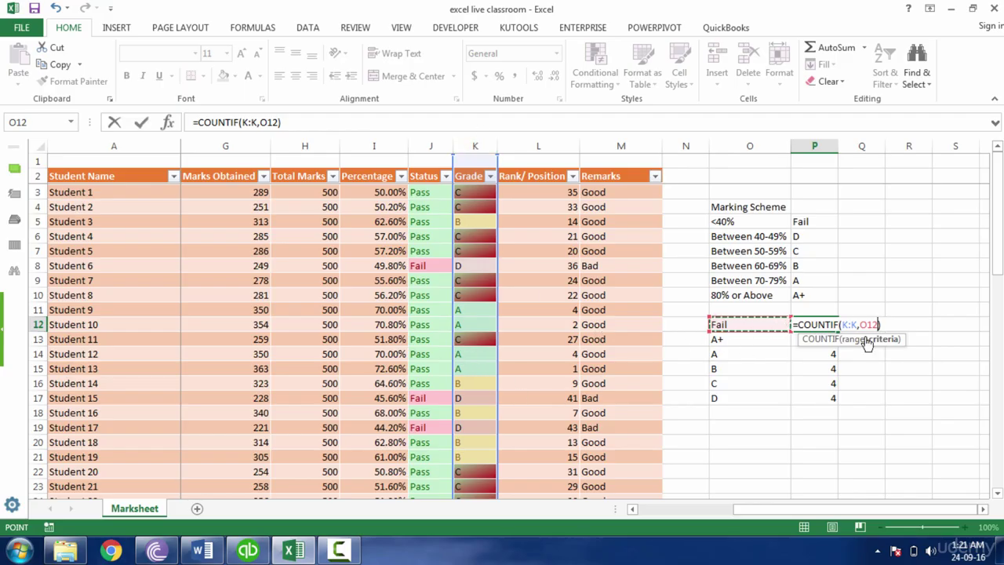
pyautogui.click(765, 343)
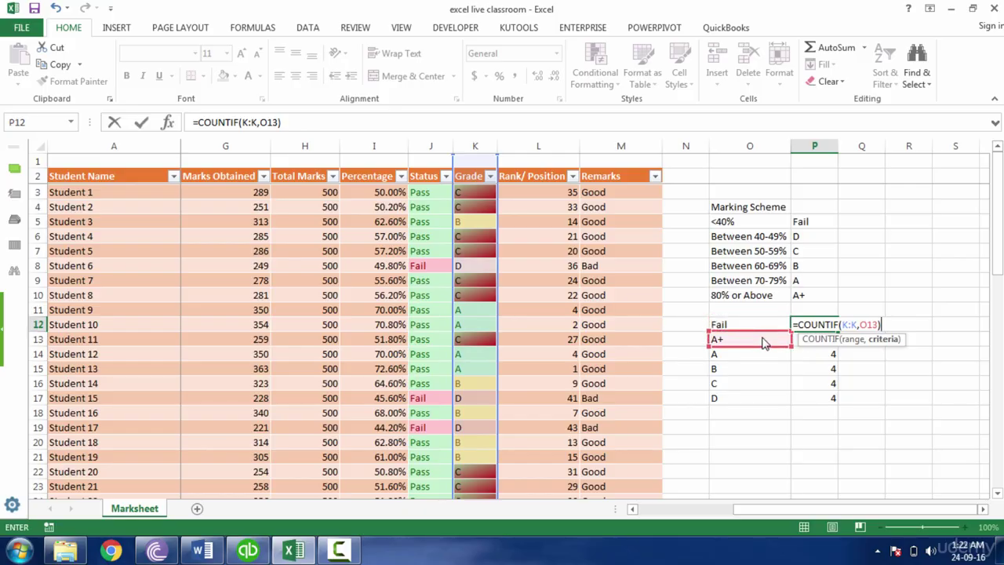
pyautogui.click(764, 357)
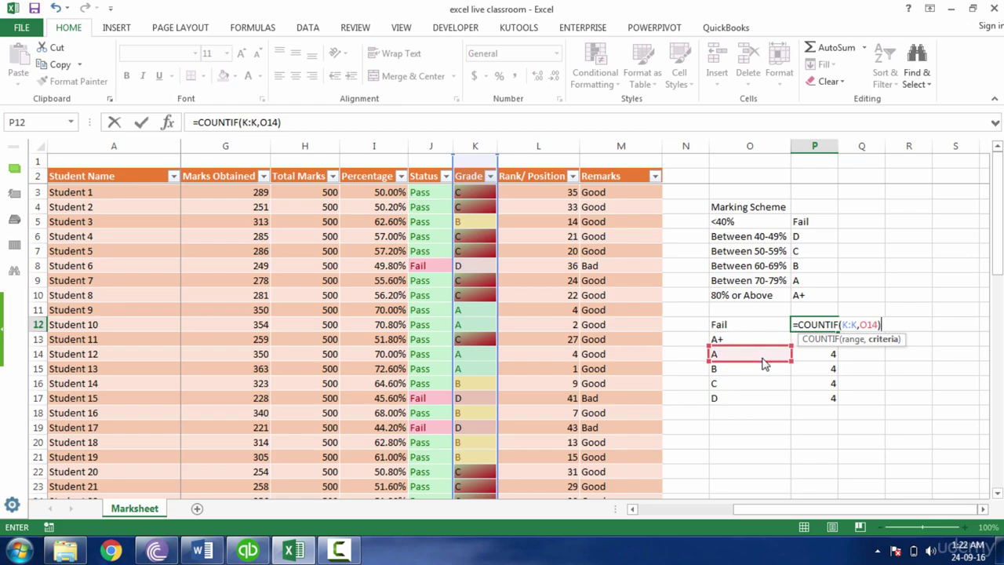
pyautogui.click(763, 384)
pyautogui.click(765, 324)
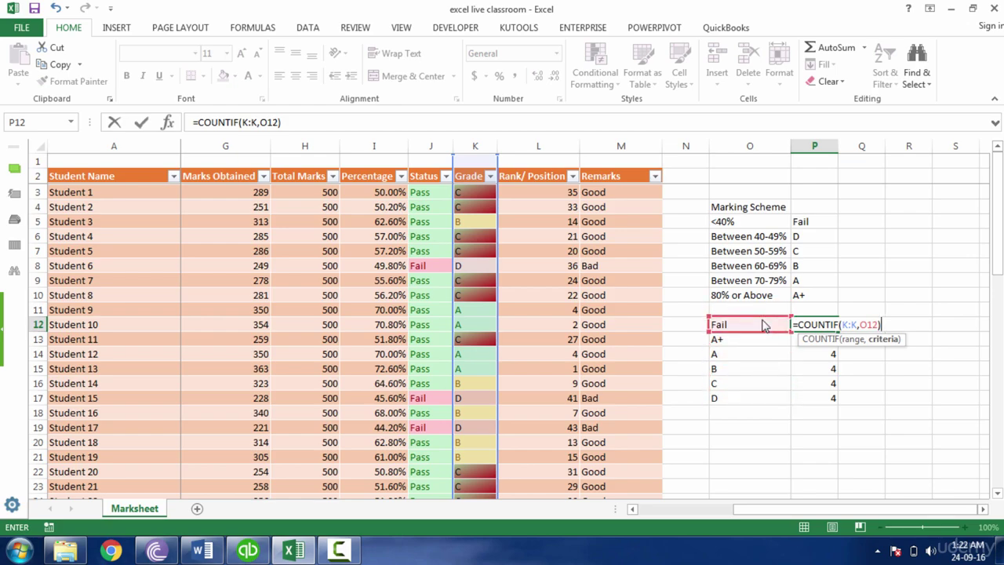
pyautogui.press('Return')
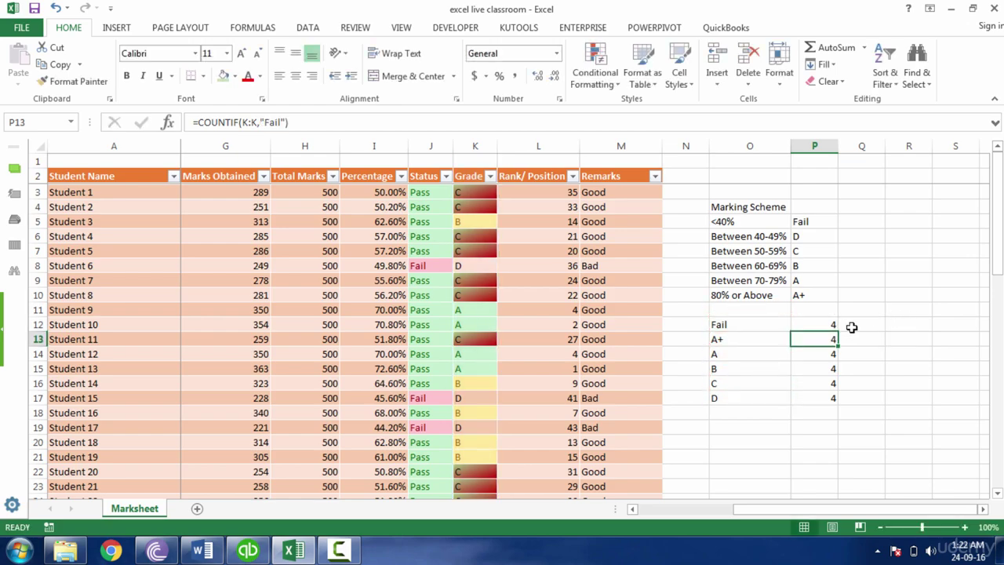
# Fill the cell-referenced count formula from P12 down to P17 and clear all the grade counts in P12:P17.
pyautogui.click(834, 326)
pyautogui.doubleClick(838, 332)
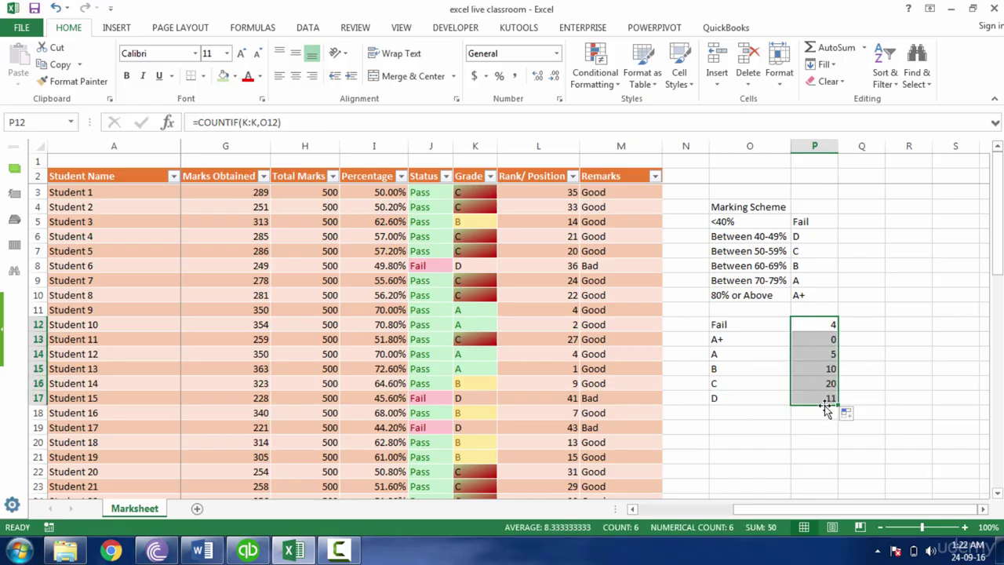
pyautogui.press('Delete')
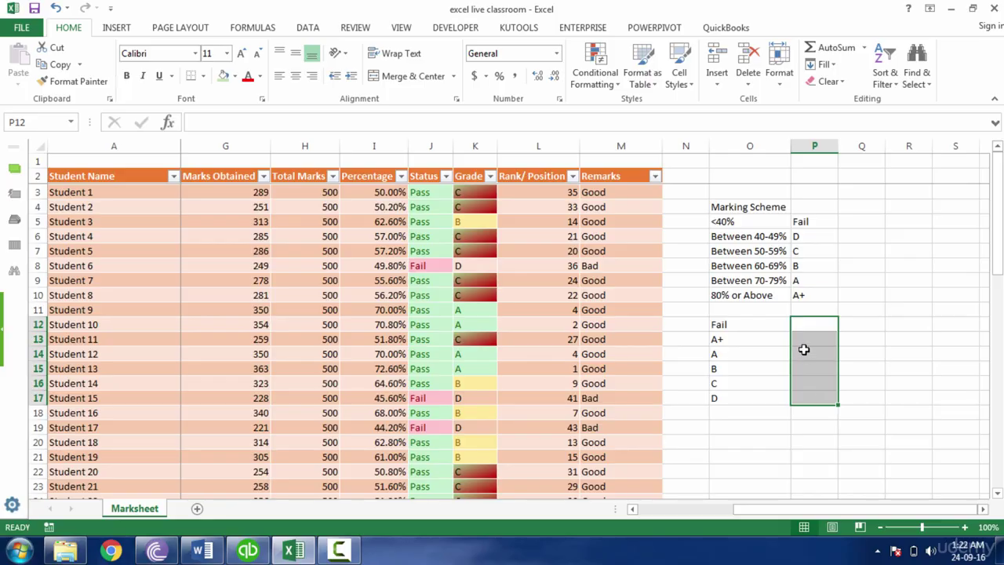
# Count the Fail grades in P12 with COUNTIF over the whole Grade column K:K, using O12 as the criterion.
pyautogui.click(820, 328)
pyautogui.write('=')
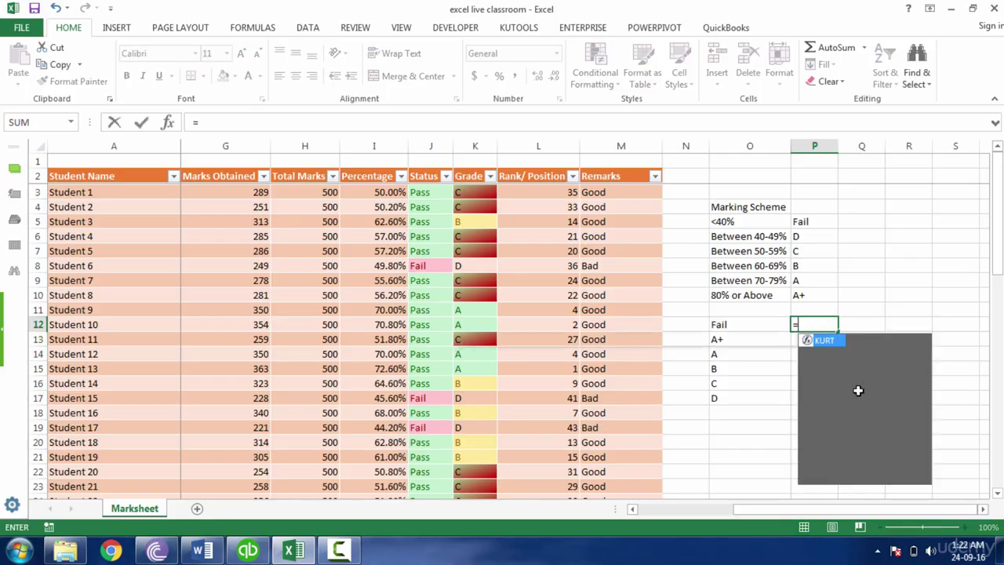
pyautogui.write('countif')
pyautogui.press('Tab')
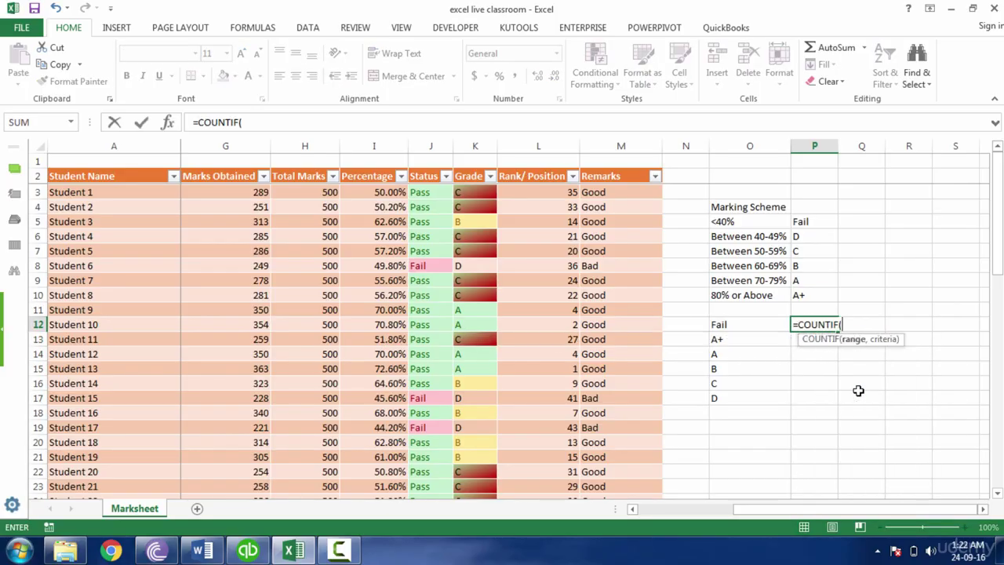
pyautogui.click(484, 140)
pyautogui.write(',')
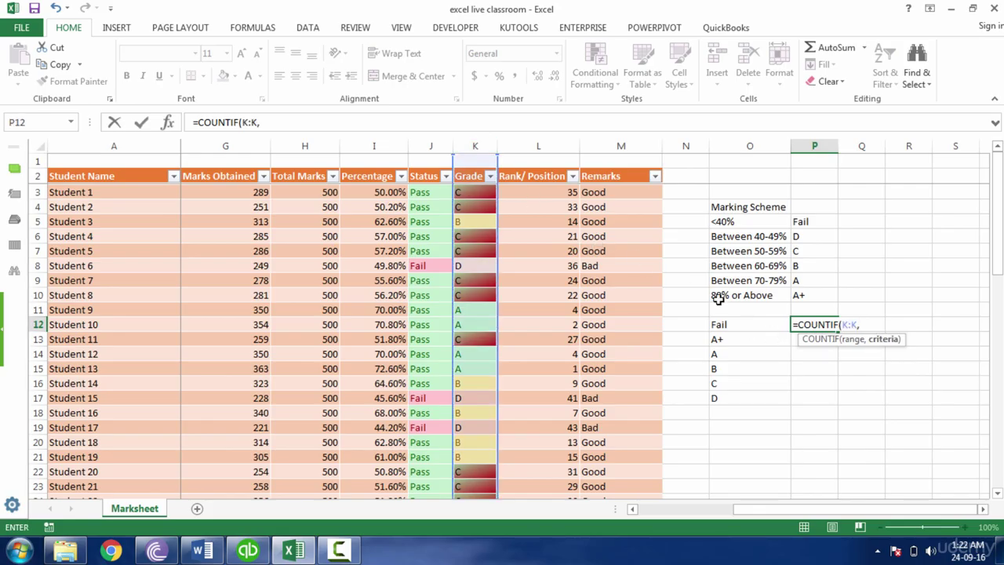
pyautogui.click(758, 324)
pyautogui.press('Return')
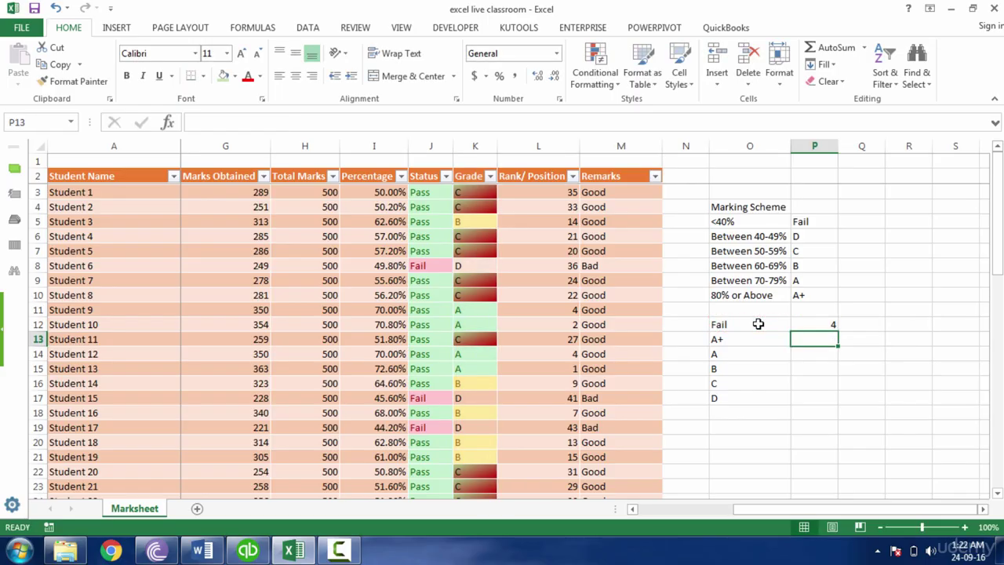
# Fill the COUNTIF formula from P12 down to P17 to count the students in every grade.
pyautogui.click(825, 325)
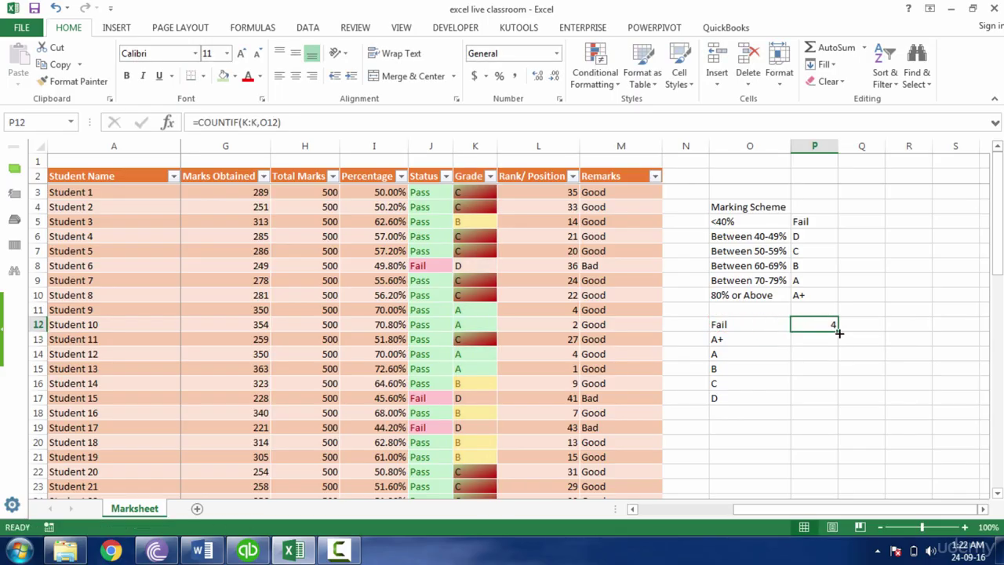
pyautogui.moveTo(839, 332); pyautogui.dragTo(829, 399)
pyautogui.click(829, 399)
pyautogui.moveTo(830, 324); pyautogui.dragTo(827, 398)
pyautogui.click(613, 295)
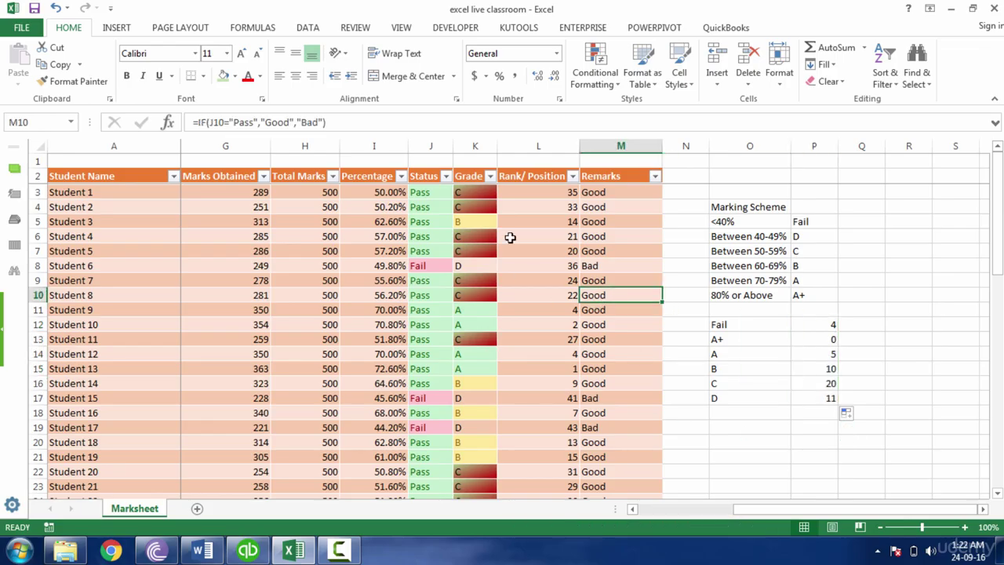
# Examine the RANK formula in the Rank/ Position column, especially the absolute reference range used in L3.
pyautogui.click(567, 194)
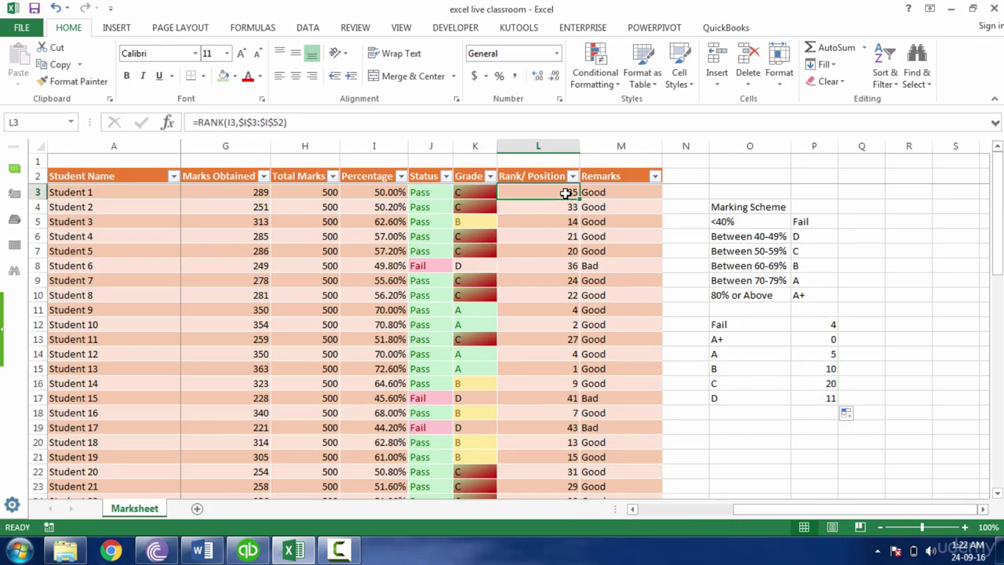
pyautogui.click(545, 176)
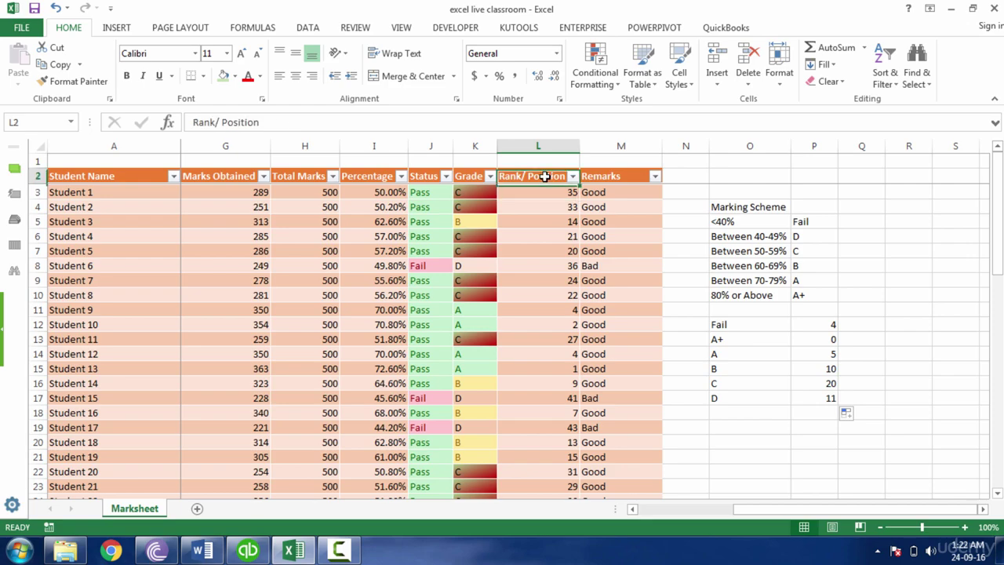
pyautogui.click(559, 203)
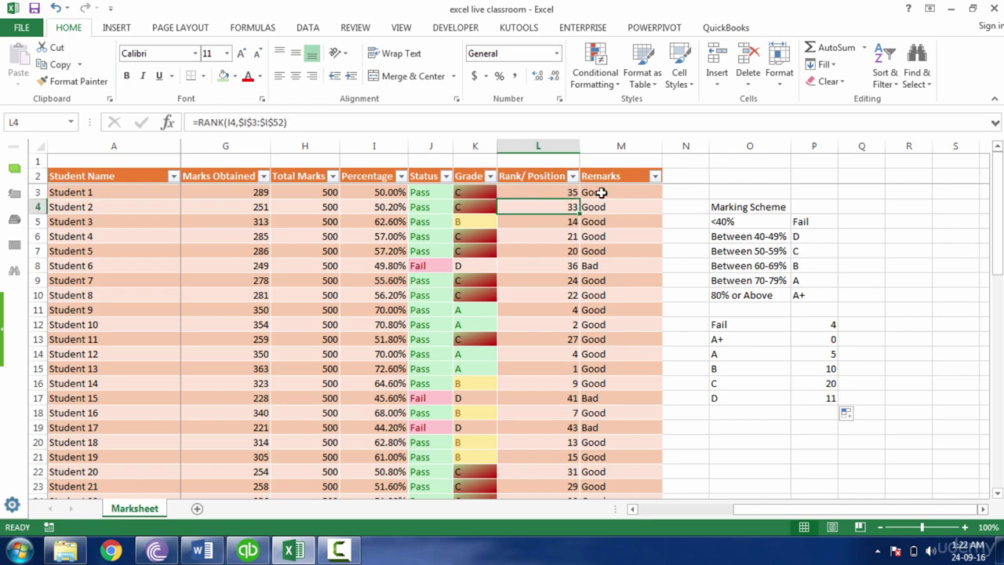
pyautogui.click(547, 192)
pyautogui.press('F2')
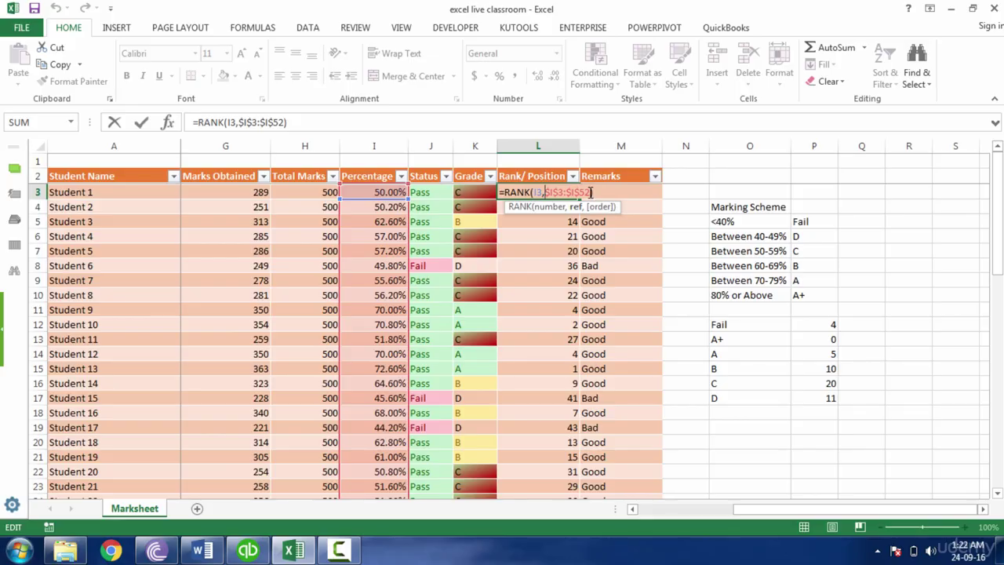
pyautogui.moveTo(591, 192); pyautogui.dragTo(546, 192)
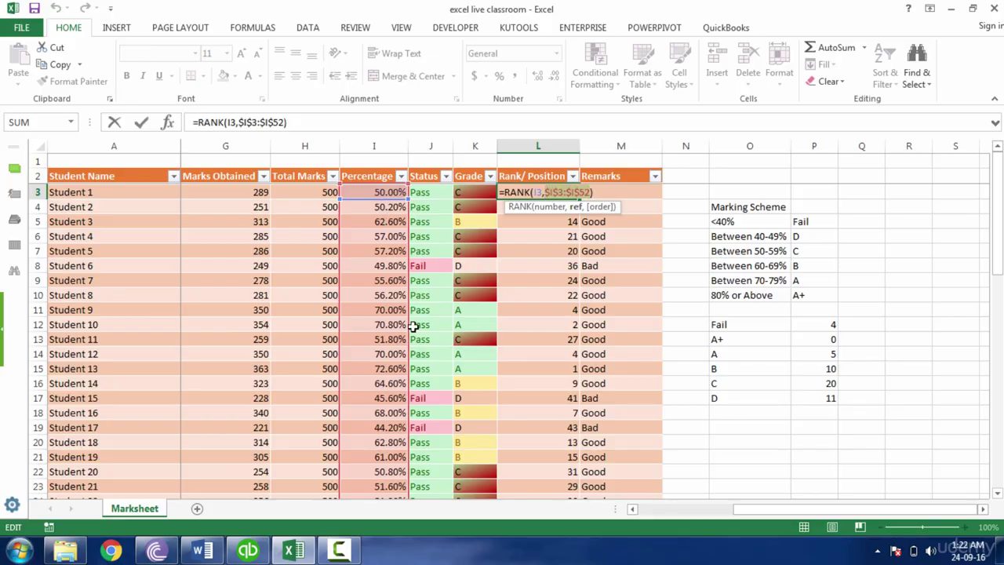
pyautogui.press('Escape')
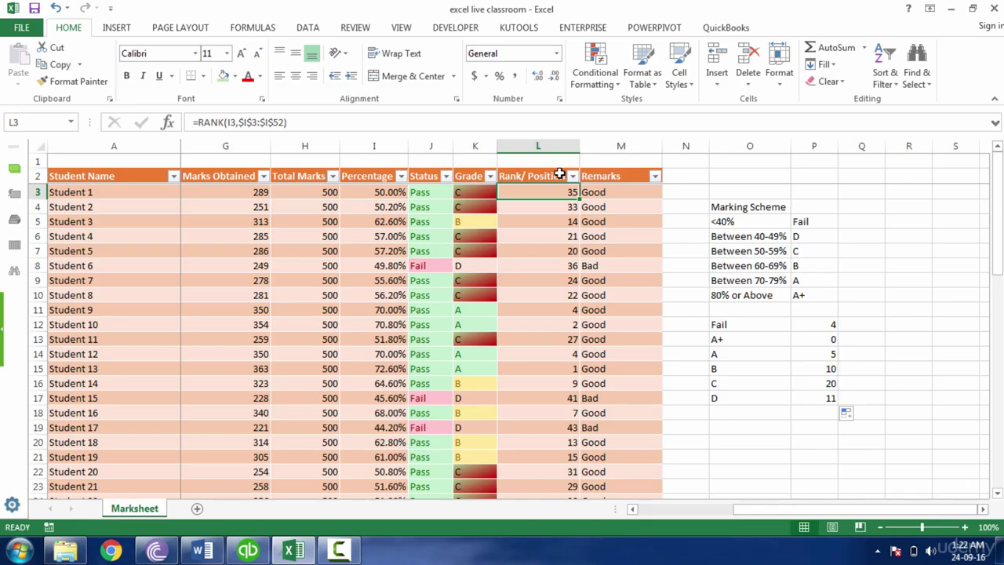
# Replace the formula in L3 with =RANK(I3,I:I), ranking the first student's percentage against the whole Percentage column.
pyautogui.write('=ran')
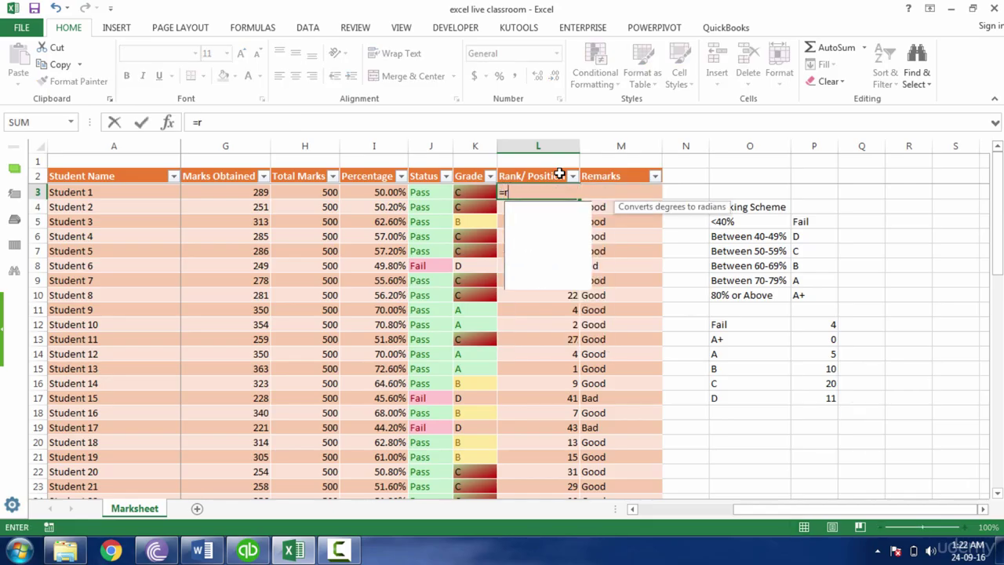
pyautogui.press('Down')
pyautogui.press('Down')
pyautogui.press('Down')
pyautogui.press('Tab')
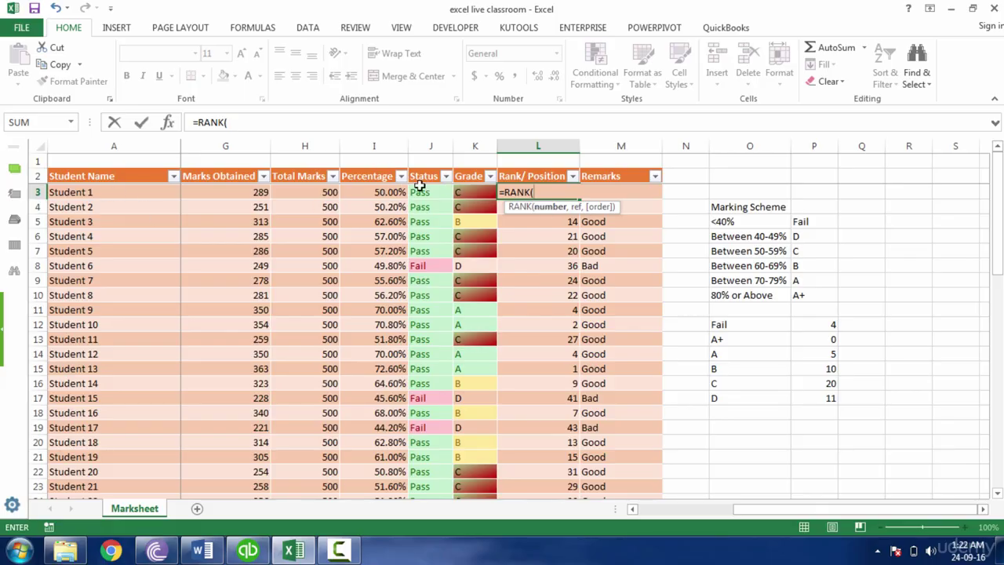
pyautogui.click(389, 191)
pyautogui.write(',')
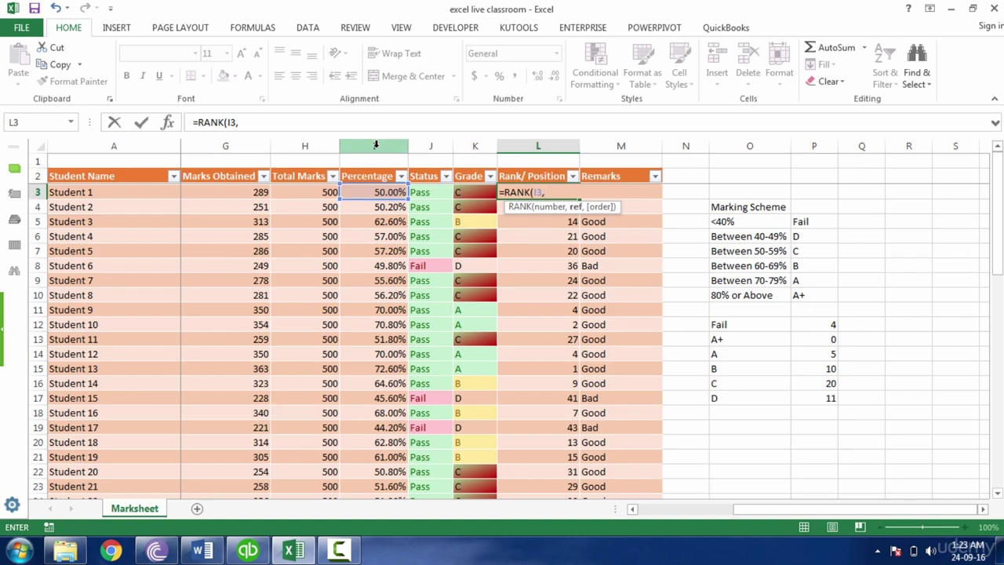
pyautogui.click(376, 145)
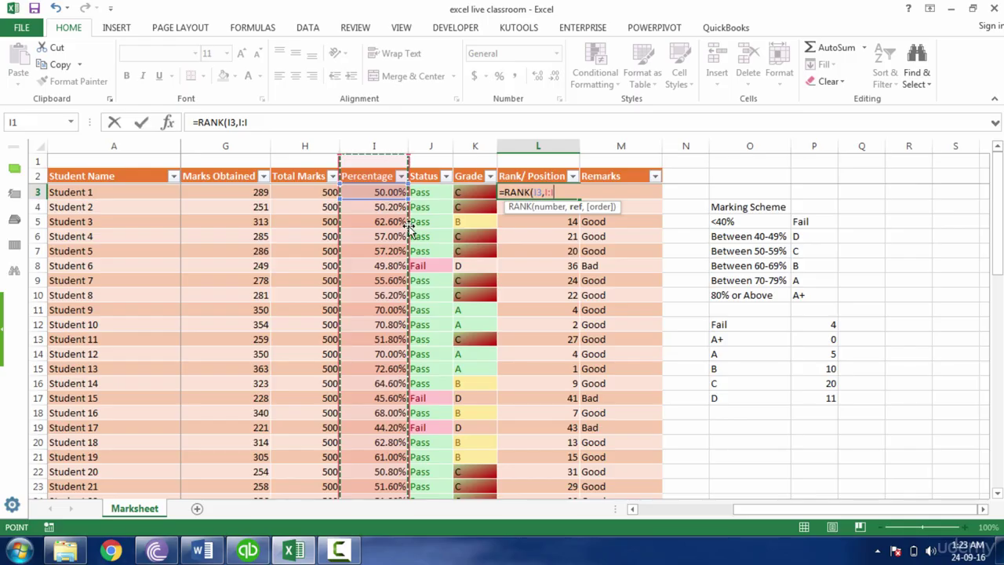
pyautogui.moveTo(409, 227); pyautogui.dragTo(409, 279)
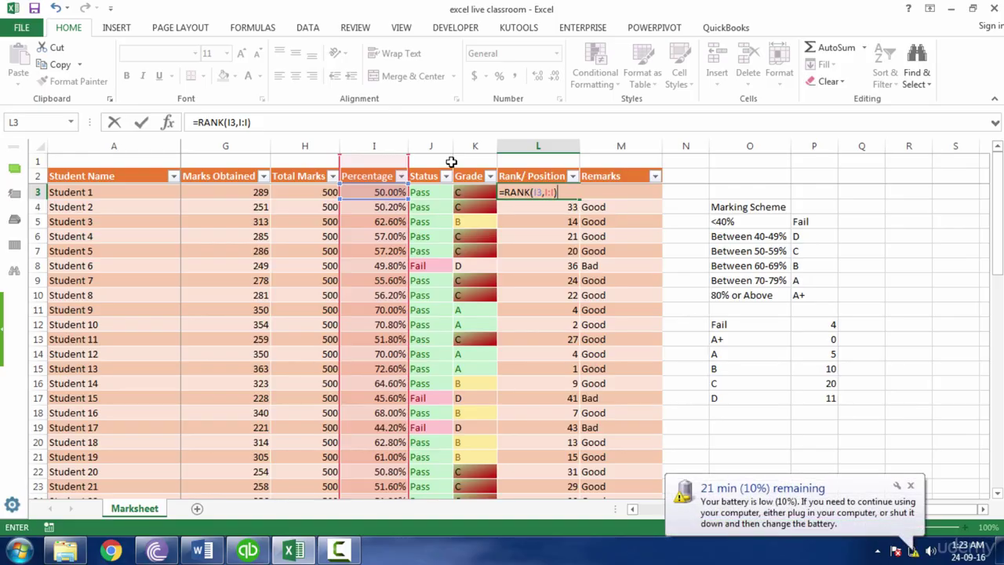
pyautogui.press('Return')
# Fill the whole-column RANK formula from L3 down the Rank/ Position column.
pyautogui.click(566, 192)
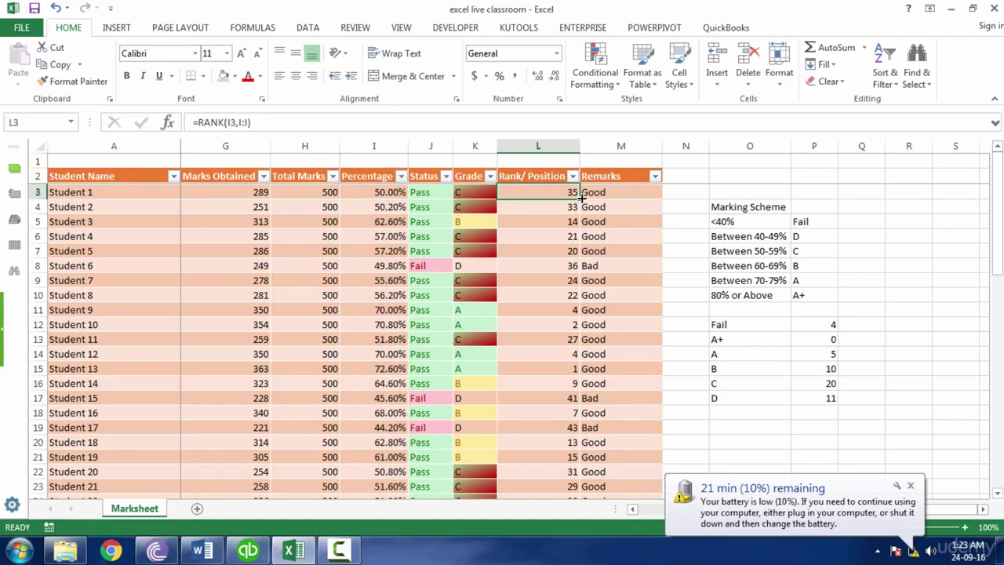
pyautogui.click(568, 266)
pyautogui.click(634, 241)
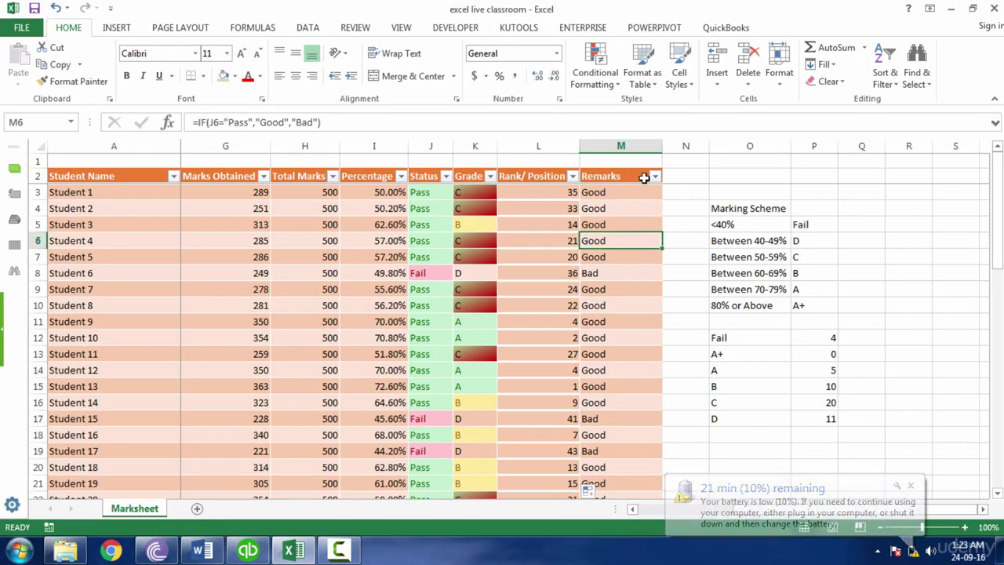
# Copy the formatting of the Remarks column M onto the Rank/ Position column L with Format Painter.
pyautogui.click(647, 140)
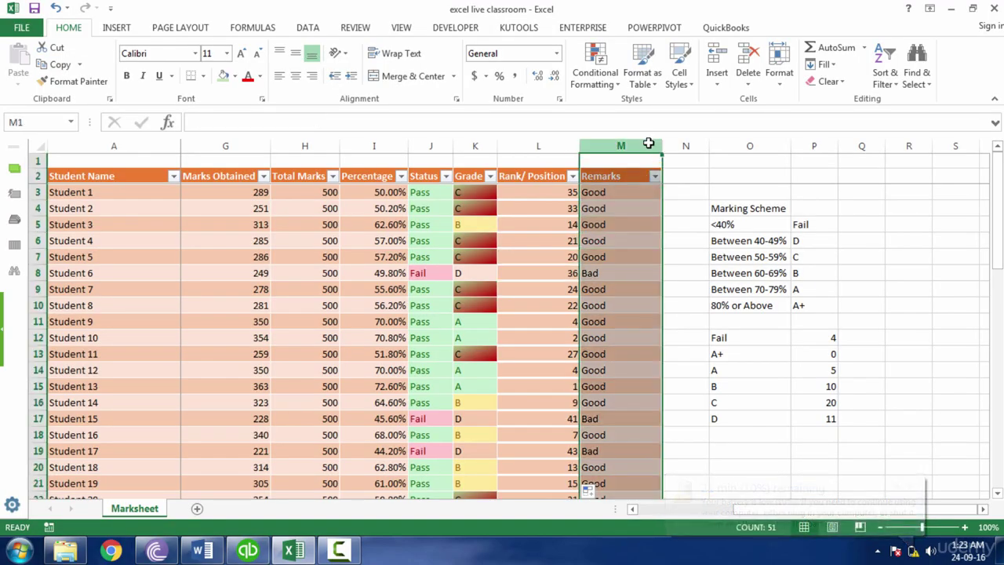
pyautogui.click(76, 82)
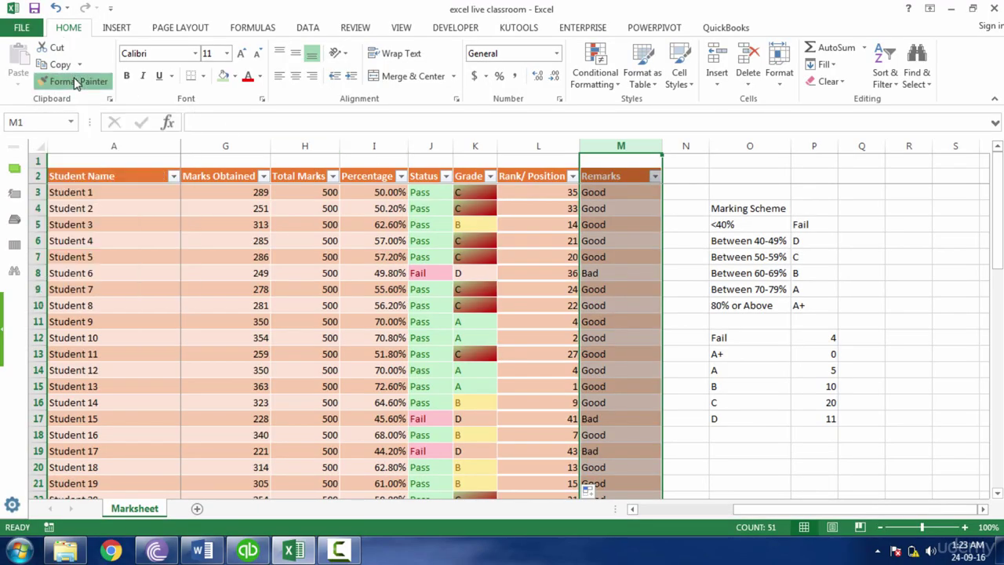
pyautogui.click(552, 145)
pyautogui.click(550, 233)
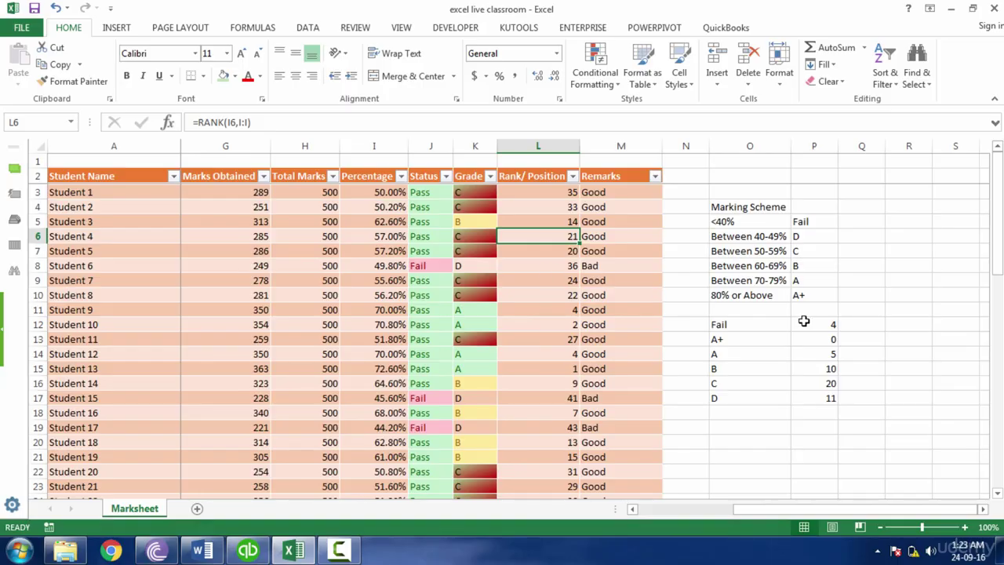
# Review the first student's Status and Grade formulas and the Percentage cell I3 that they refer to.
pyautogui.moveTo(995, 245)
pyautogui.mouseDown()
pyautogui.moveTo(980, 466)
pyautogui.moveTo(995, 240)
pyautogui.mouseUp()
pyautogui.click(465, 191)
pyautogui.click(424, 194)
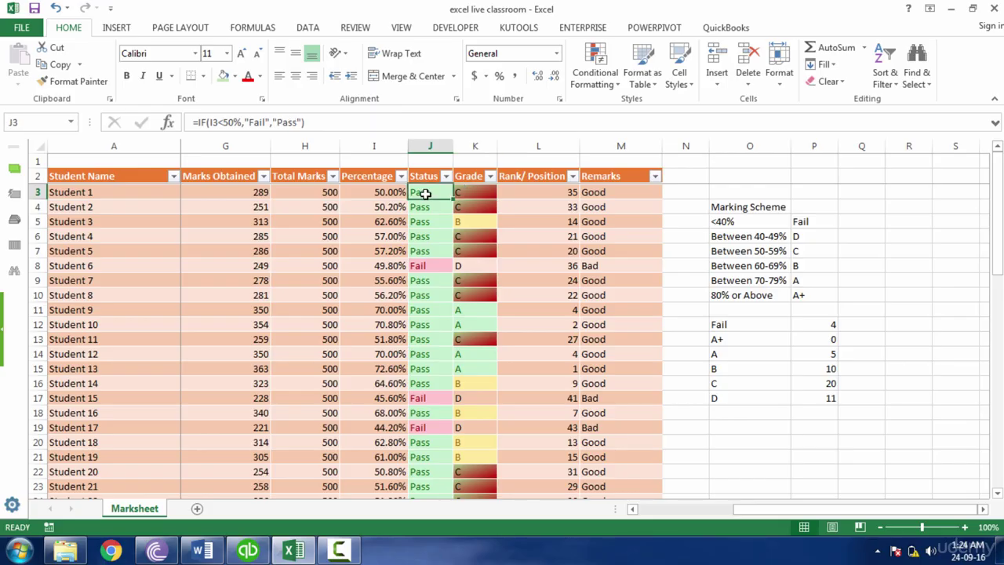
pyautogui.click(389, 194)
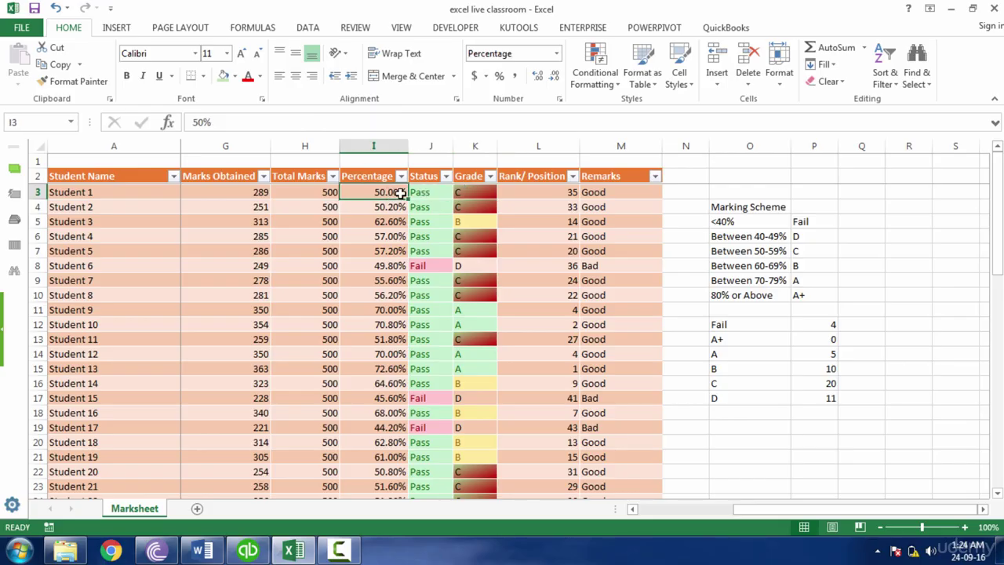
pyautogui.click(420, 192)
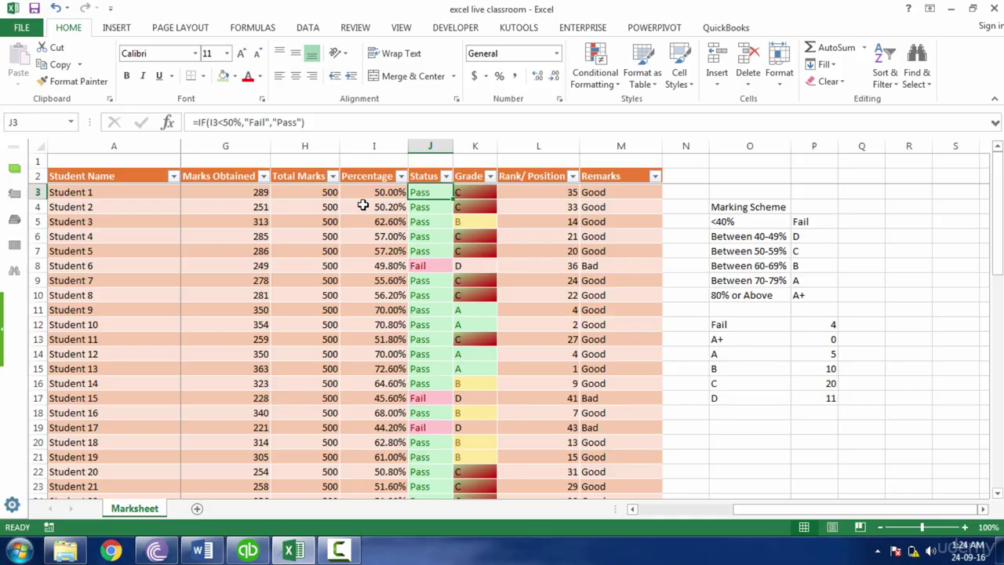
pyautogui.click(397, 193)
pyautogui.click(480, 193)
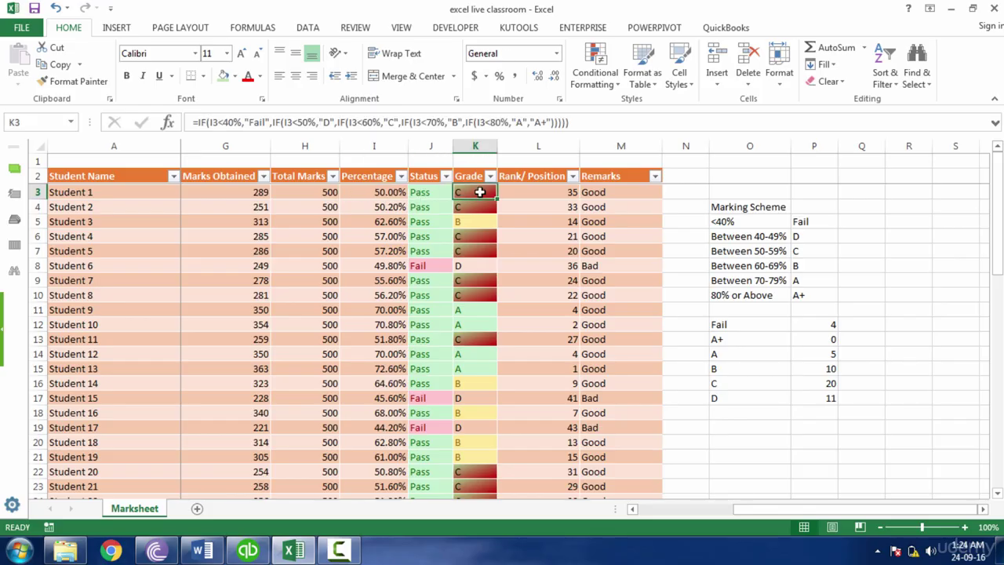
pyautogui.click(380, 193)
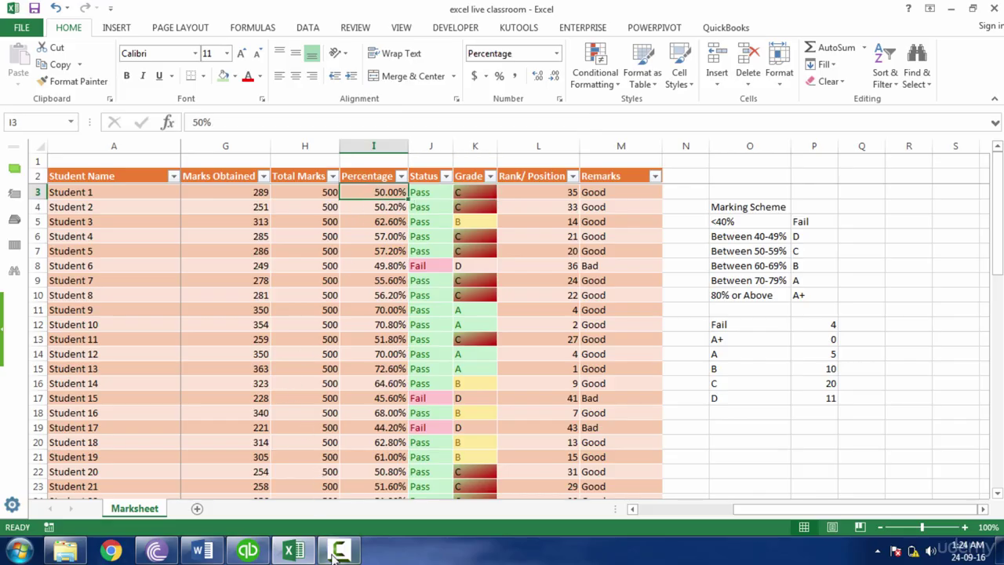